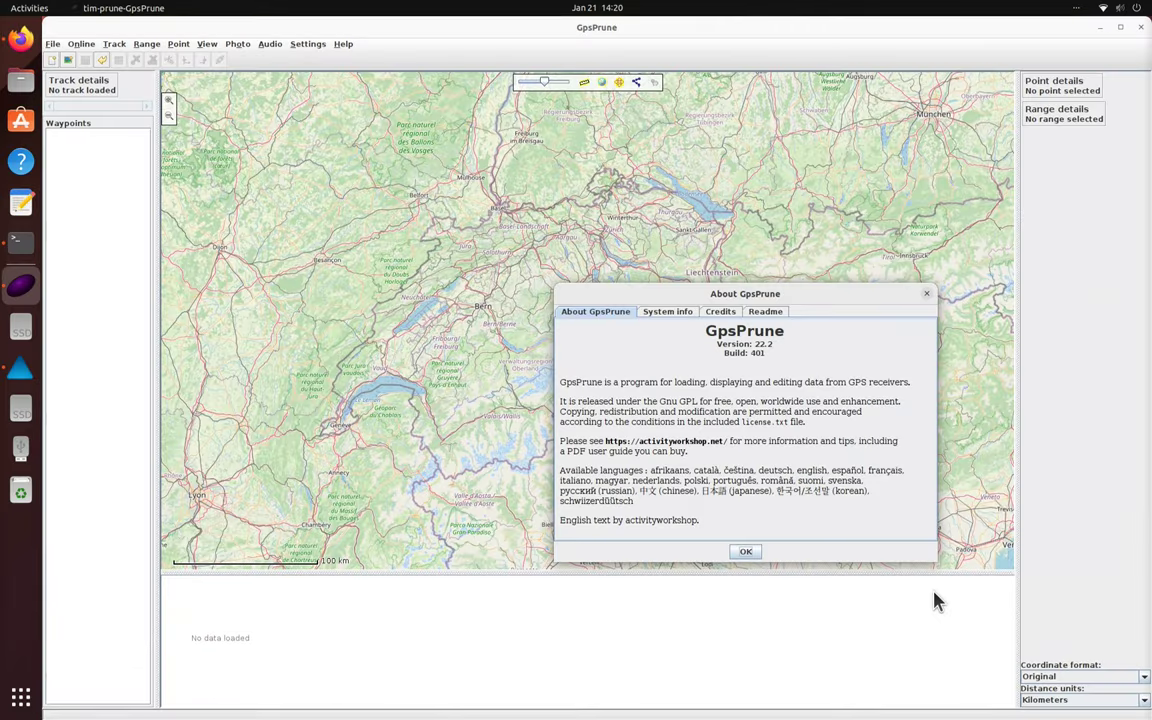
Step: Pan onto central Switzerland, enlarge the map and details panes, and zoom in one level
{"action": "left_click", "coordinate": [746, 552]}
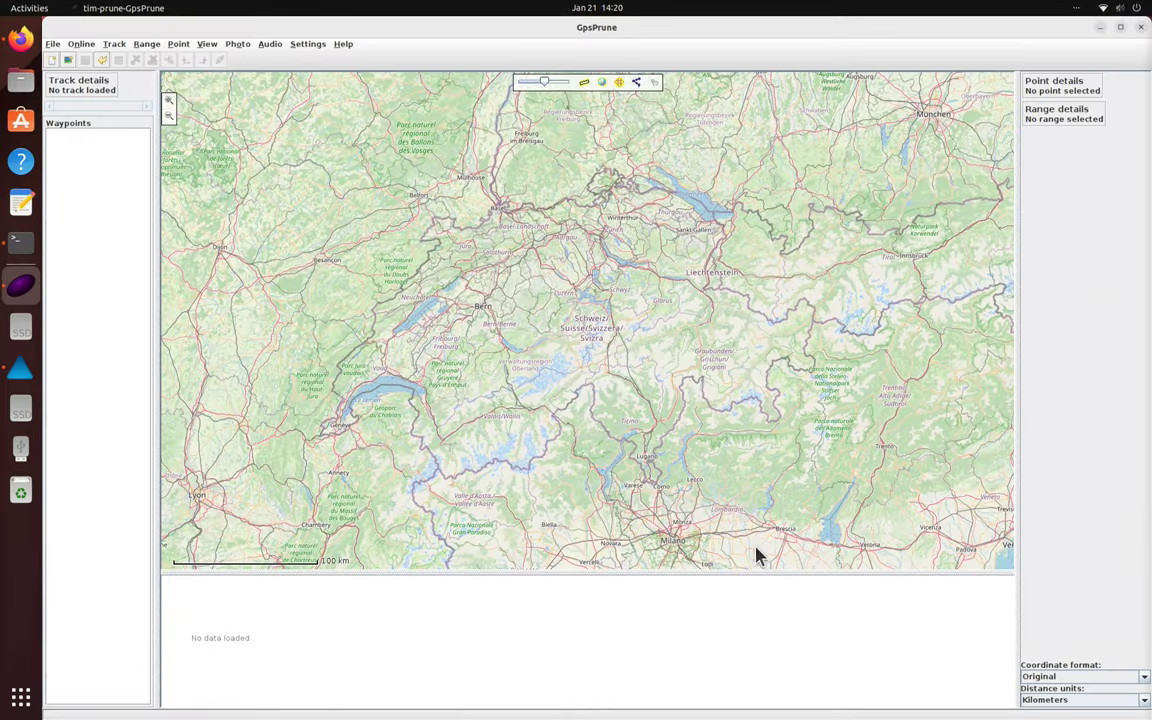
{"action": "left_click_drag", "start_coordinate": [661, 327], "coordinate": [630, 347]}
{"action": "left_click_drag", "start_coordinate": [630, 573], "coordinate": [630, 560]}
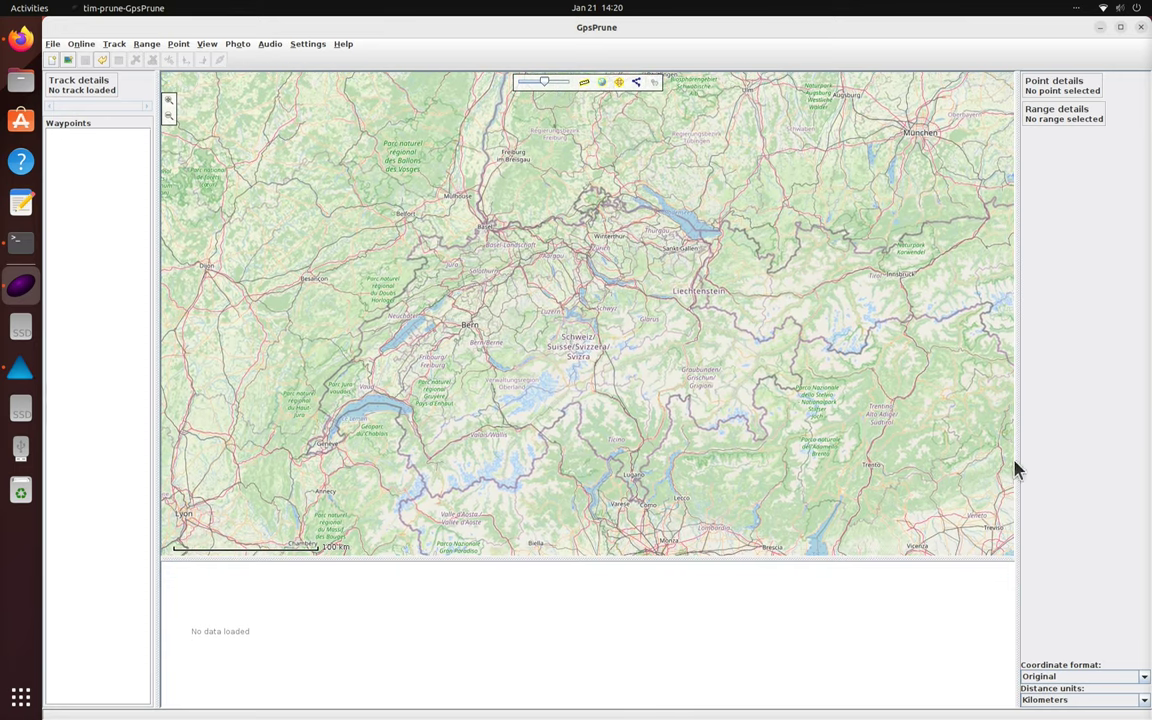
{"action": "left_click_drag", "start_coordinate": [1017, 459], "coordinate": [1011, 459]}
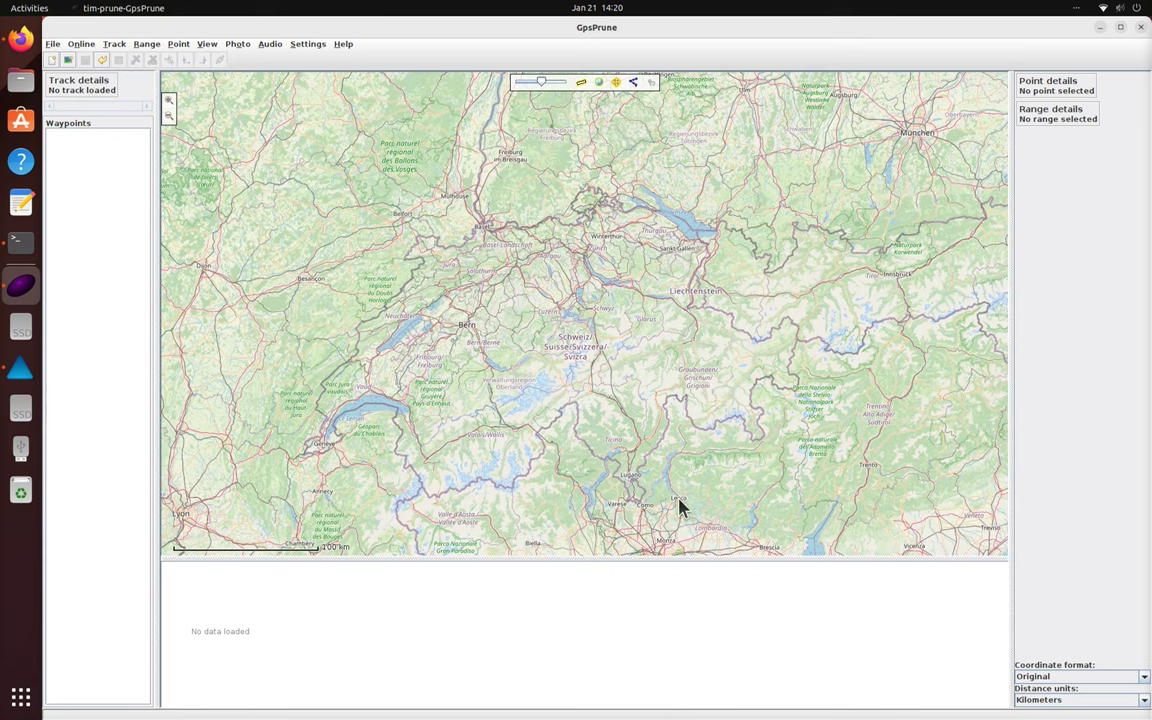
{"action": "scroll", "coordinate": [511, 376], "scroll_direction": "up", "scroll_amount": 1}
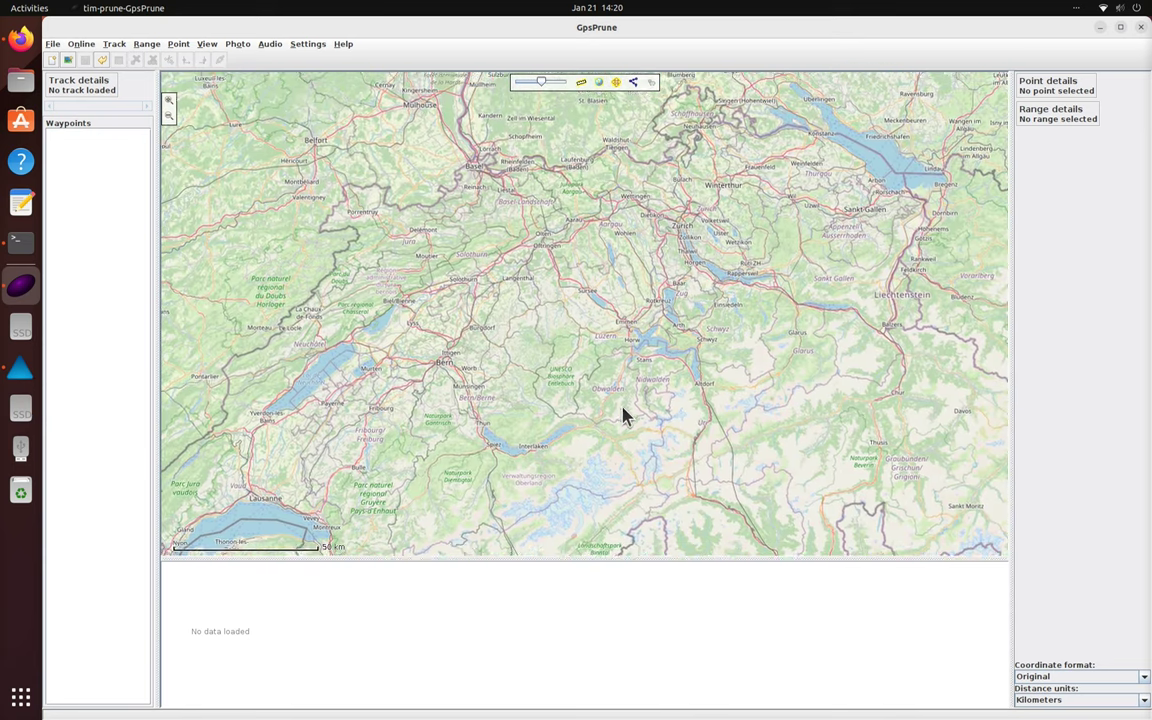
{"action": "left_click_drag", "start_coordinate": [623, 416], "coordinate": [623, 423]}
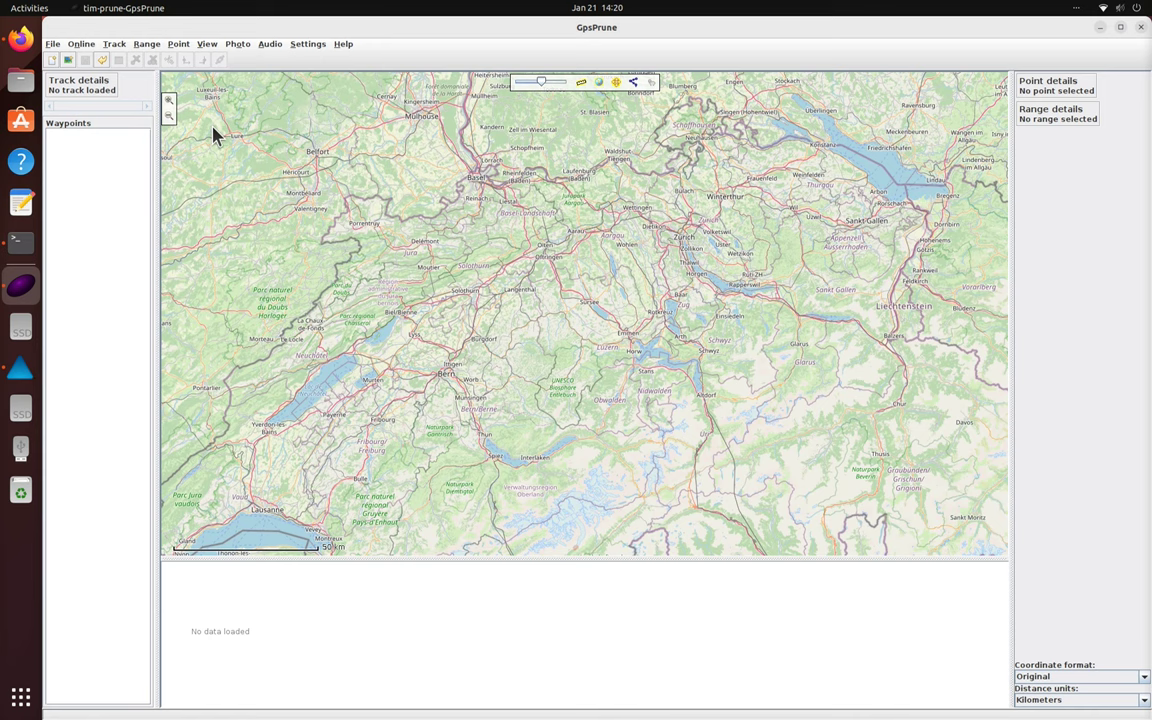
Step: Search Wikipedia for 'Harder', select the Harder Kulm article and view its webpage
{"action": "left_click", "coordinate": [81, 44]}
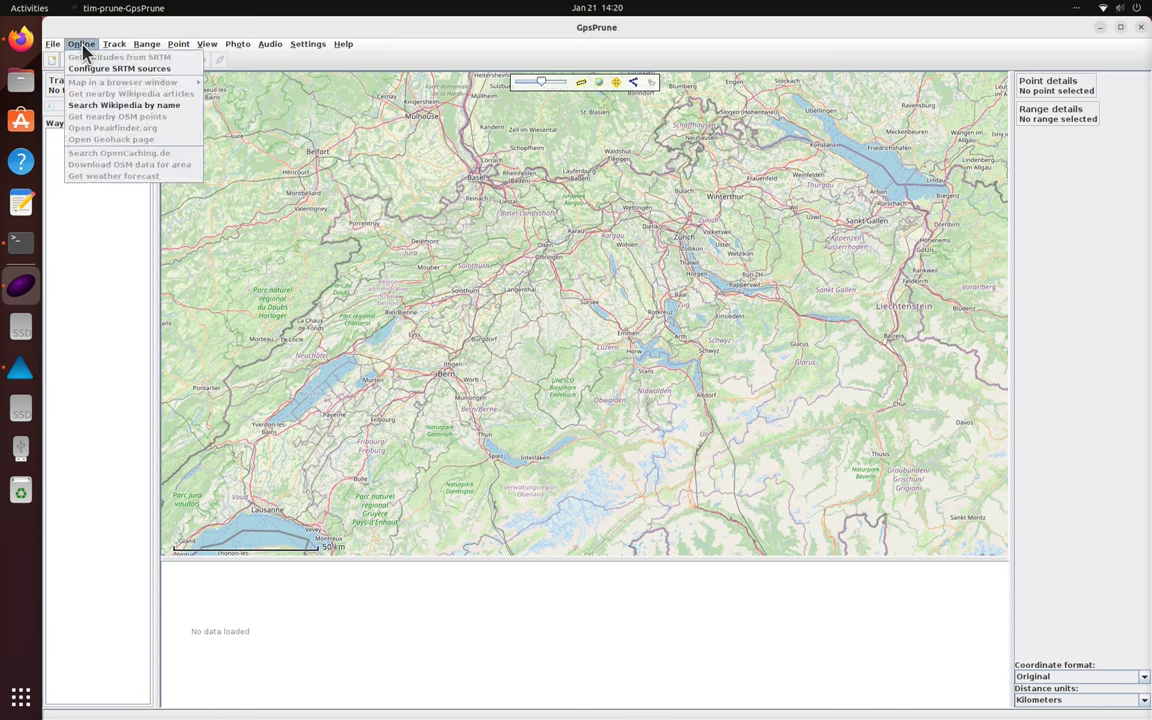
{"action": "left_click", "coordinate": [109, 108]}
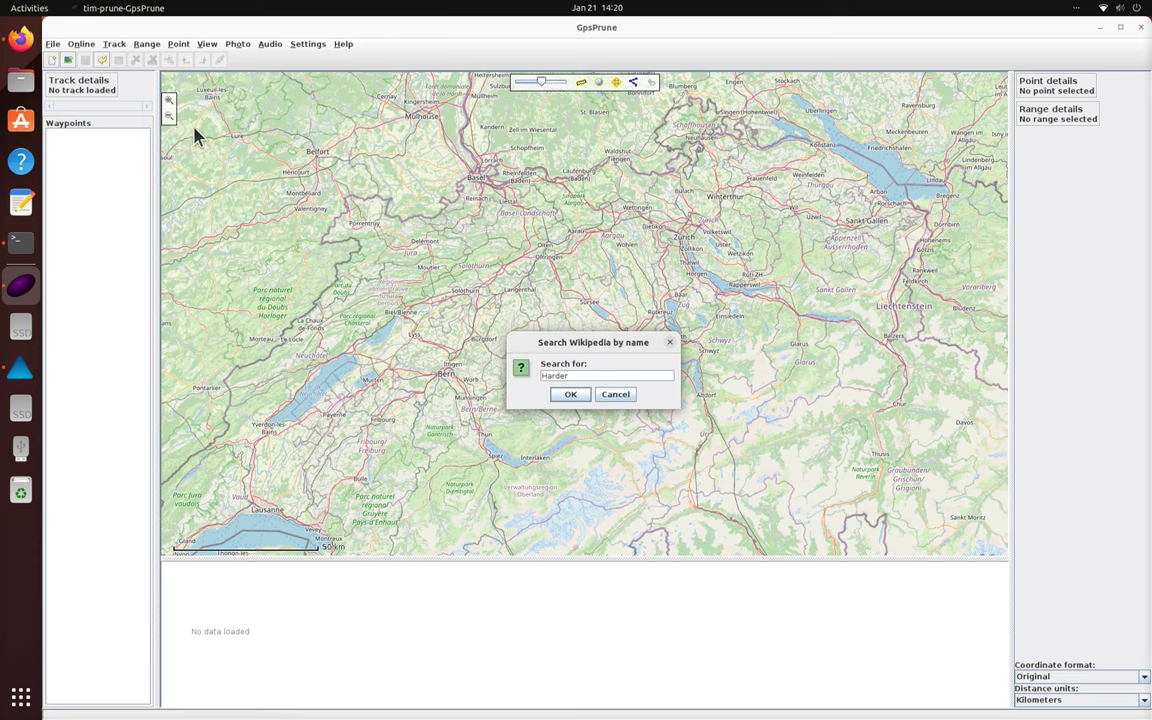
{"action": "left_click", "coordinate": [570, 394]}
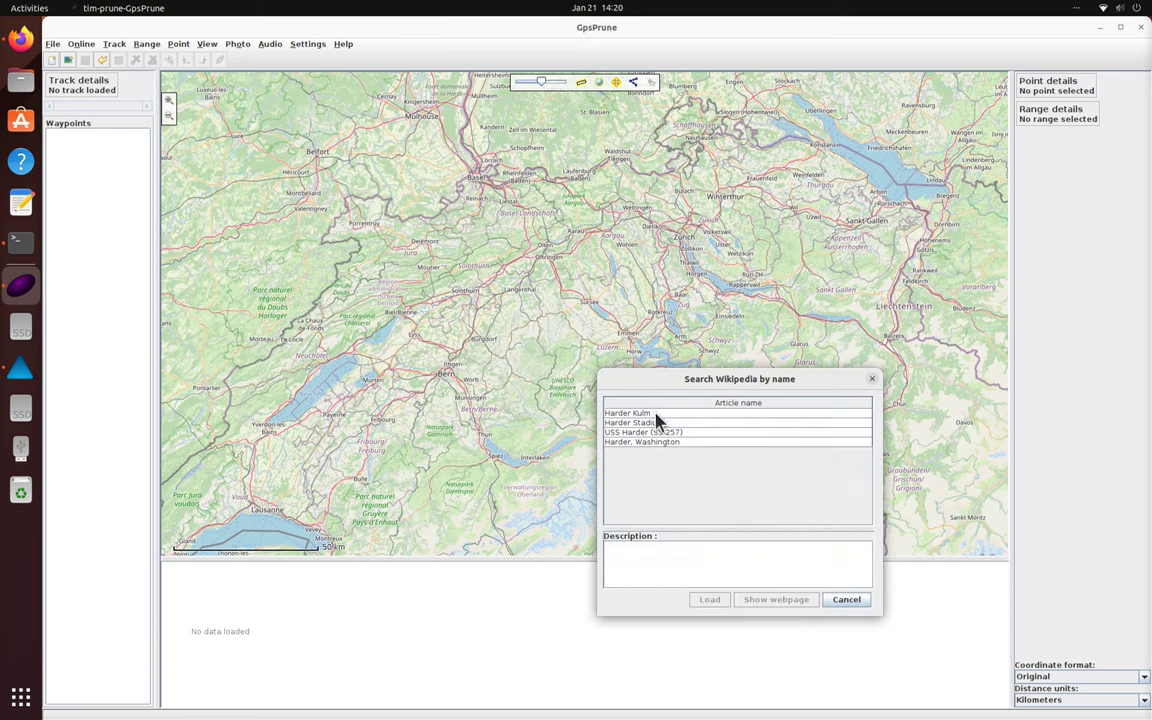
{"action": "left_click", "coordinate": [656, 414]}
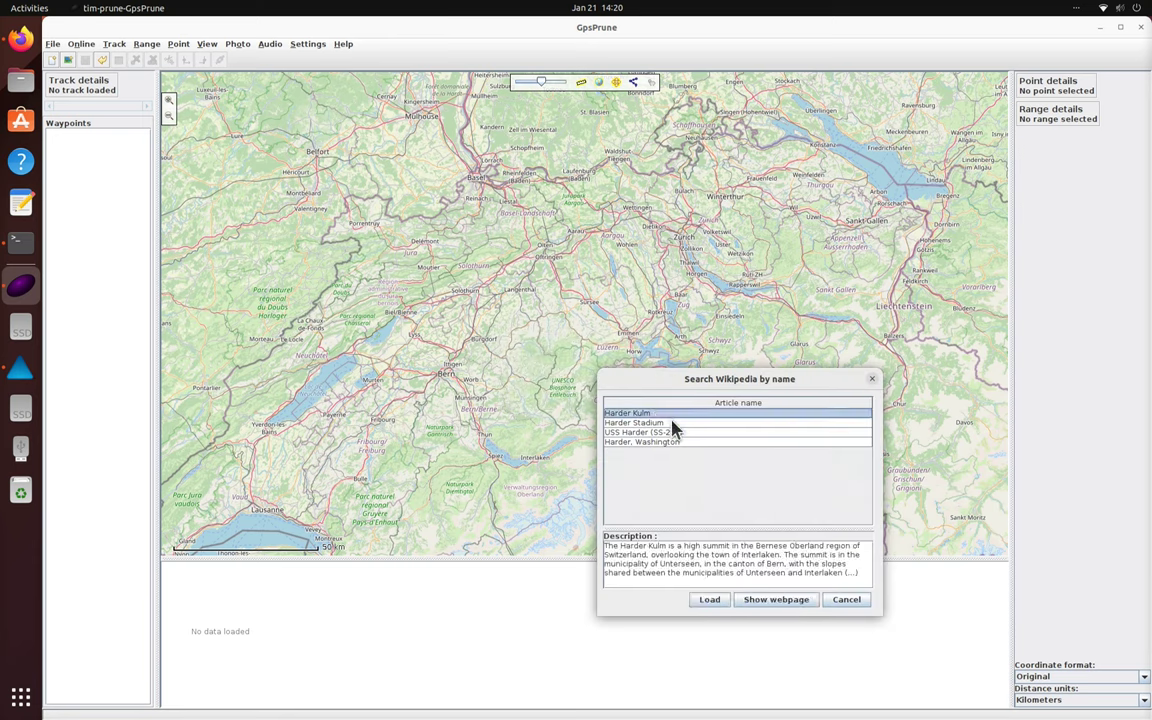
{"action": "left_click", "coordinate": [783, 600]}
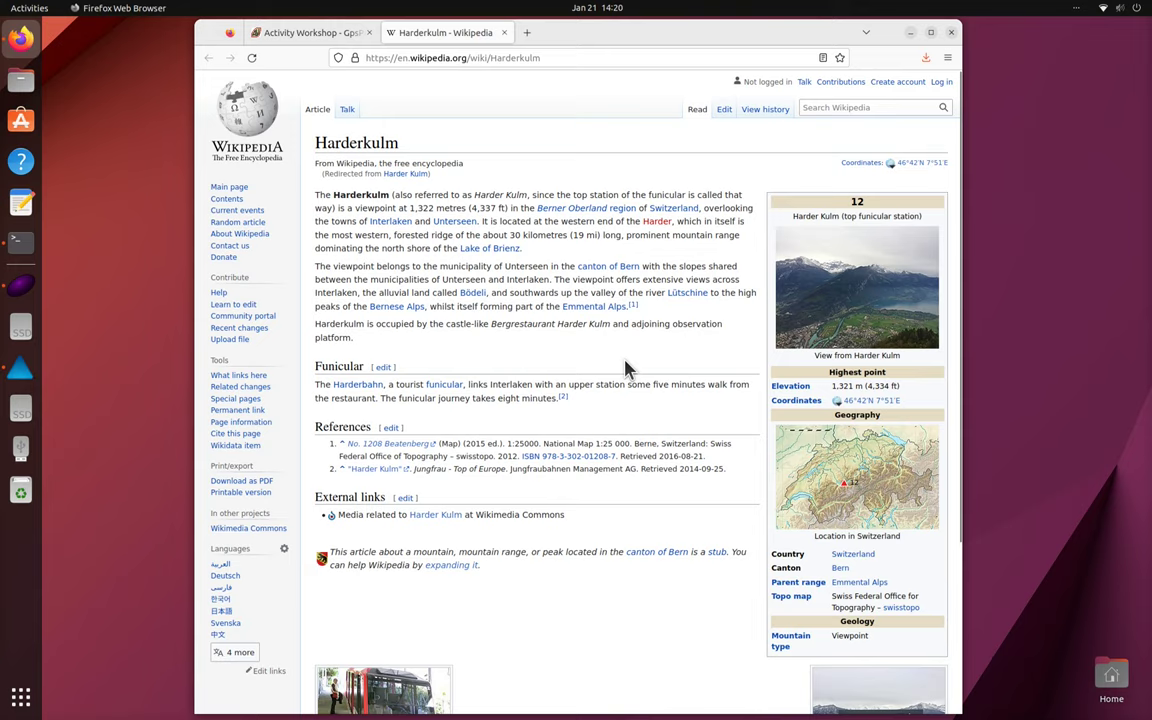
{"action": "key", "text": "ctrl+alt+Right"}
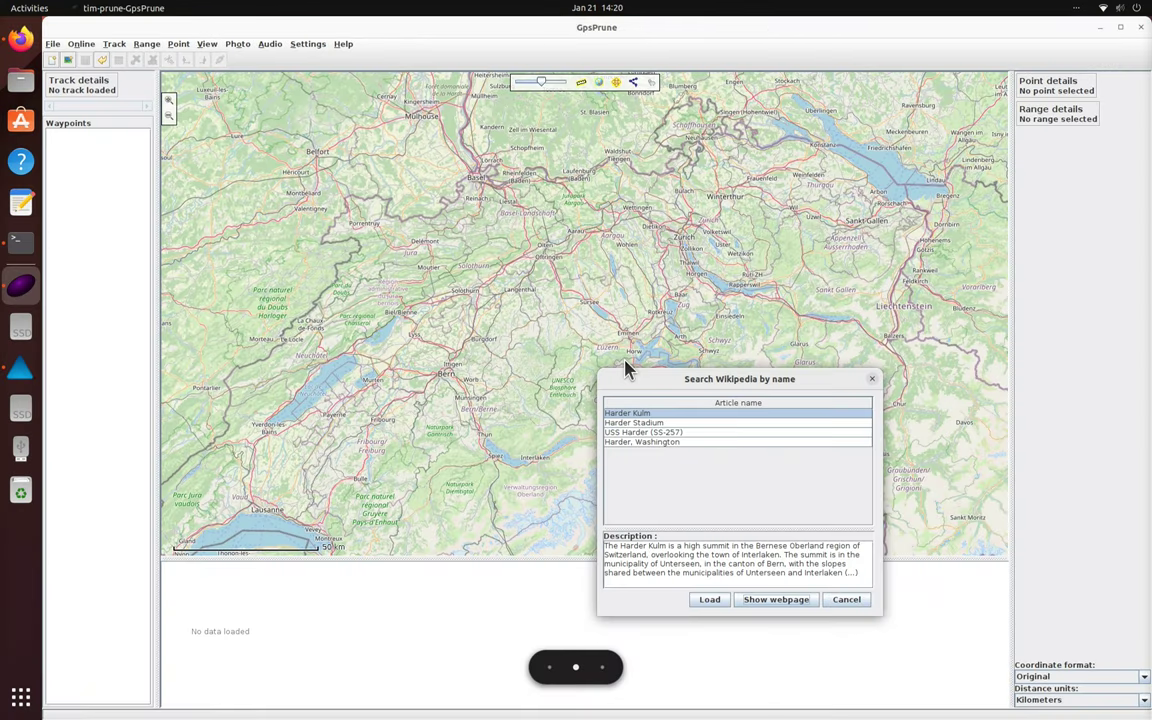
Step: Load Harder Kulm as a waypoint and zoom to street-level detail over Interlaken
{"action": "left_click", "coordinate": [721, 598]}
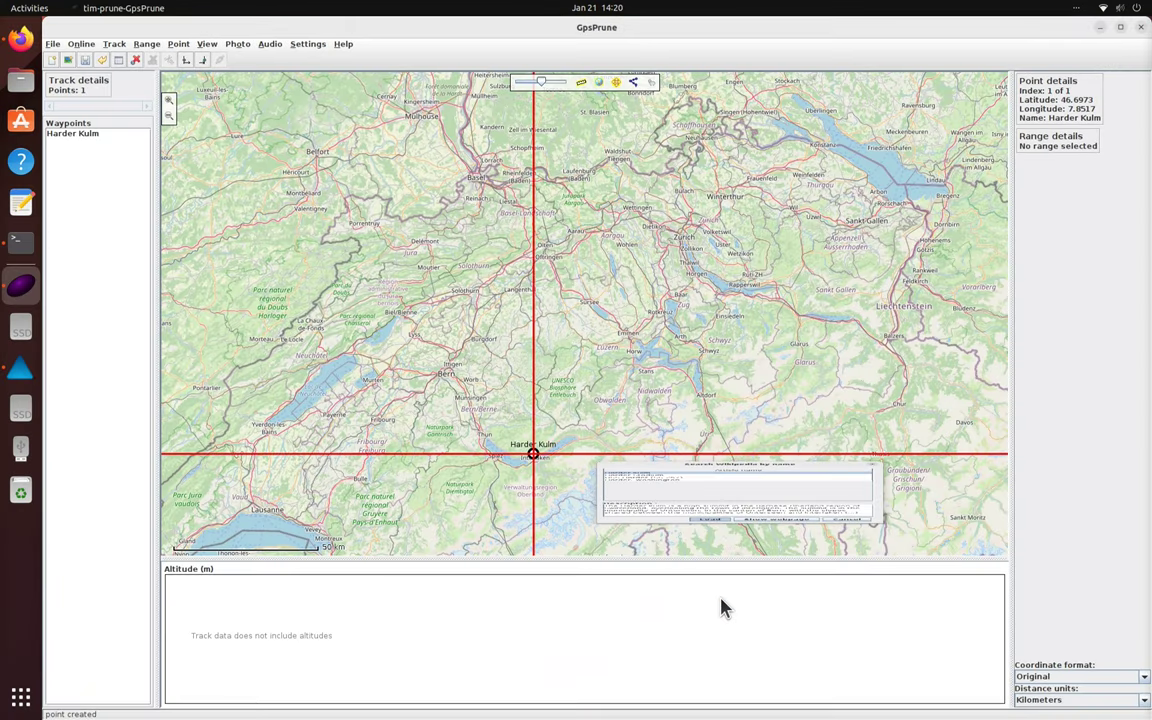
{"action": "left_click", "coordinate": [533, 470]}
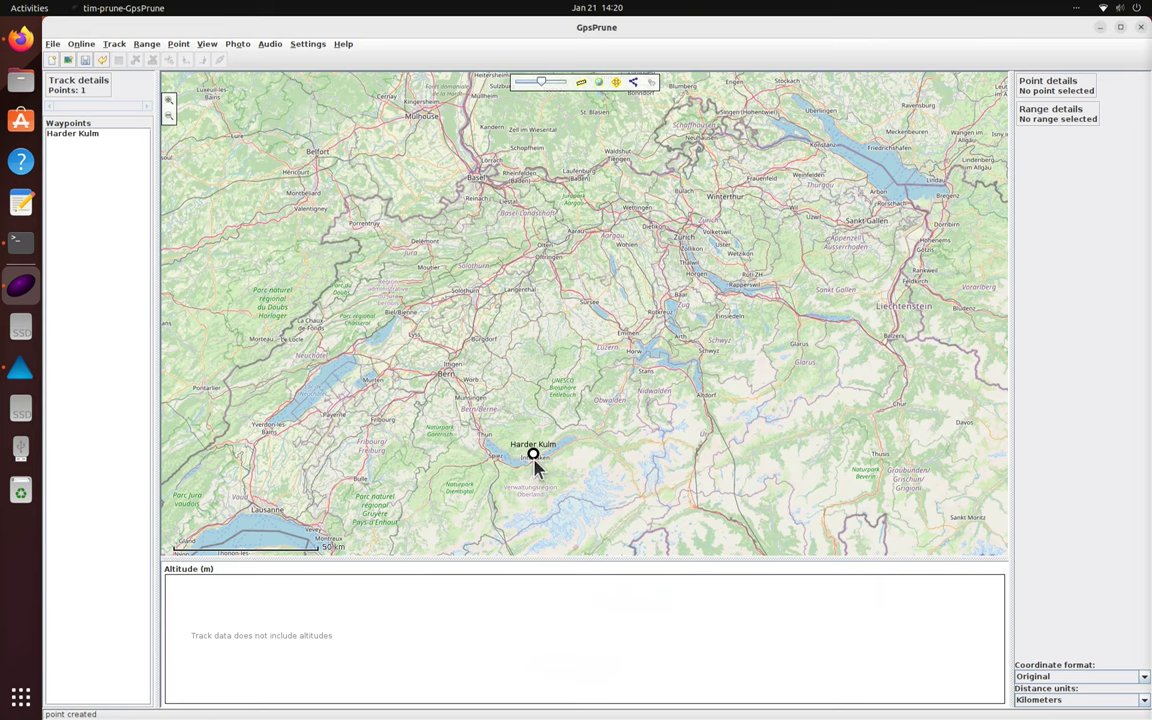
{"action": "double_click", "coordinate": [533, 466]}
{"action": "double_click", "coordinate": [585, 328]}
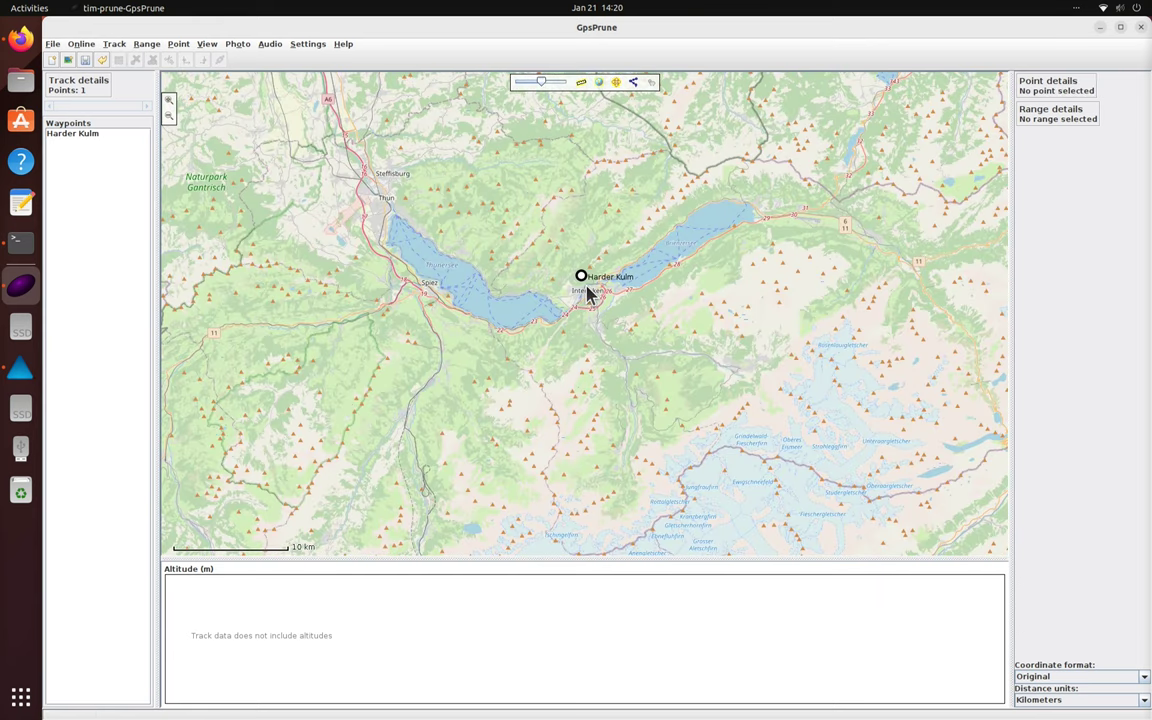
{"action": "double_click", "coordinate": [588, 293]}
{"action": "double_click", "coordinate": [585, 318]}
{"action": "double_click", "coordinate": [576, 306]}
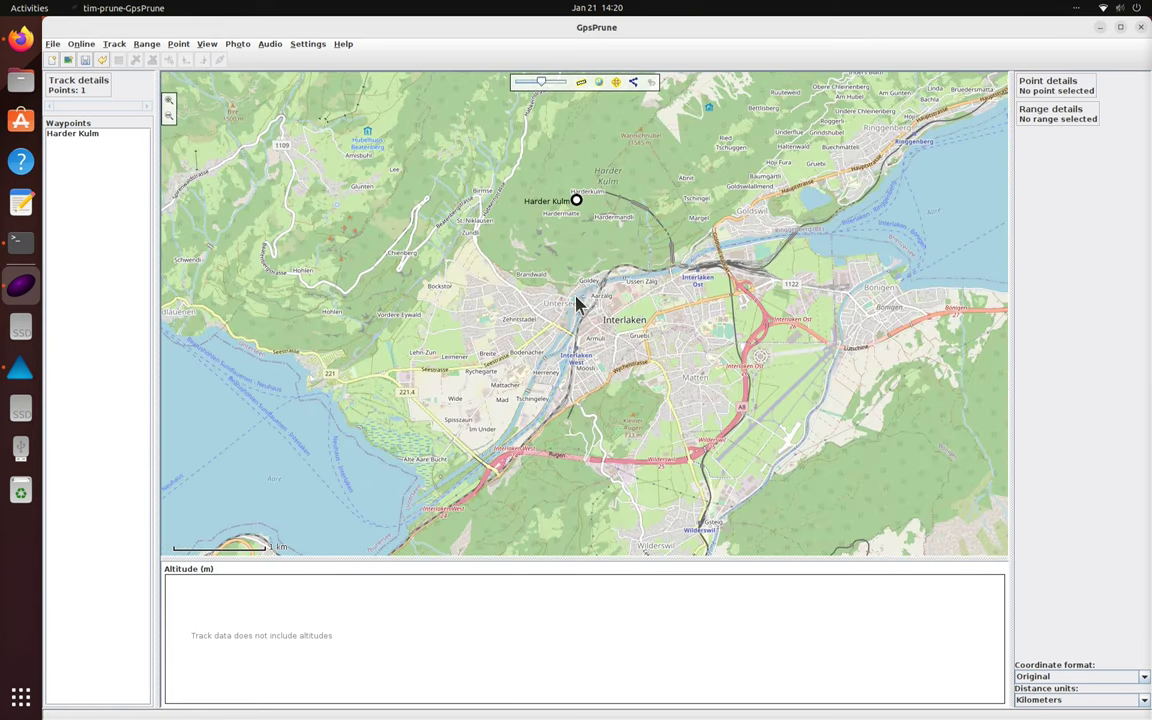
{"action": "double_click", "coordinate": [586, 276]}
{"action": "left_click_drag", "start_coordinate": [594, 267], "coordinate": [625, 303]}
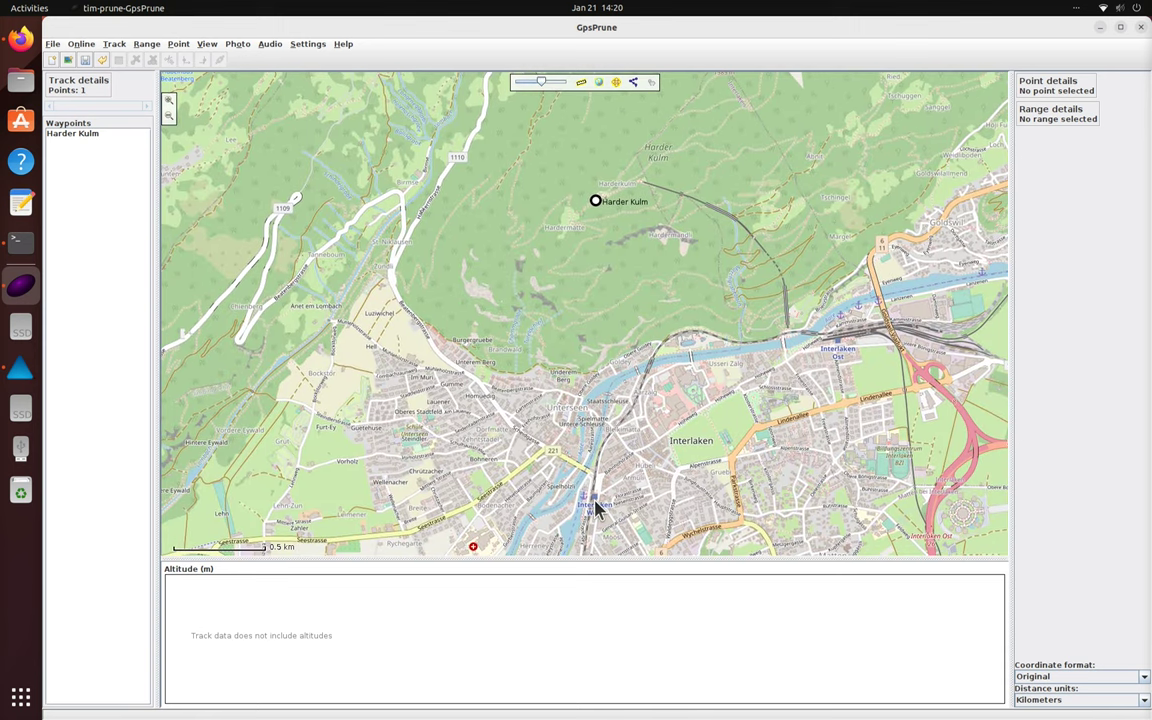
Step: Set the map background to SwissHikes topographic tiles
{"action": "left_click", "coordinate": [309, 44]}
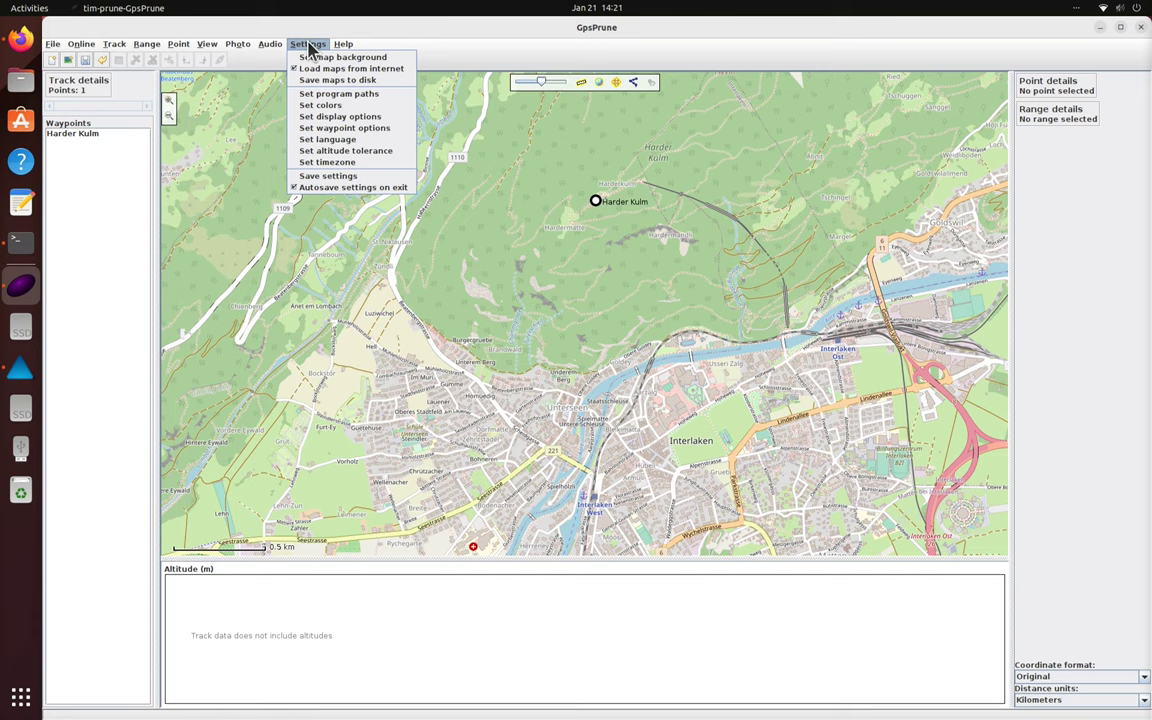
{"action": "left_click", "coordinate": [310, 63]}
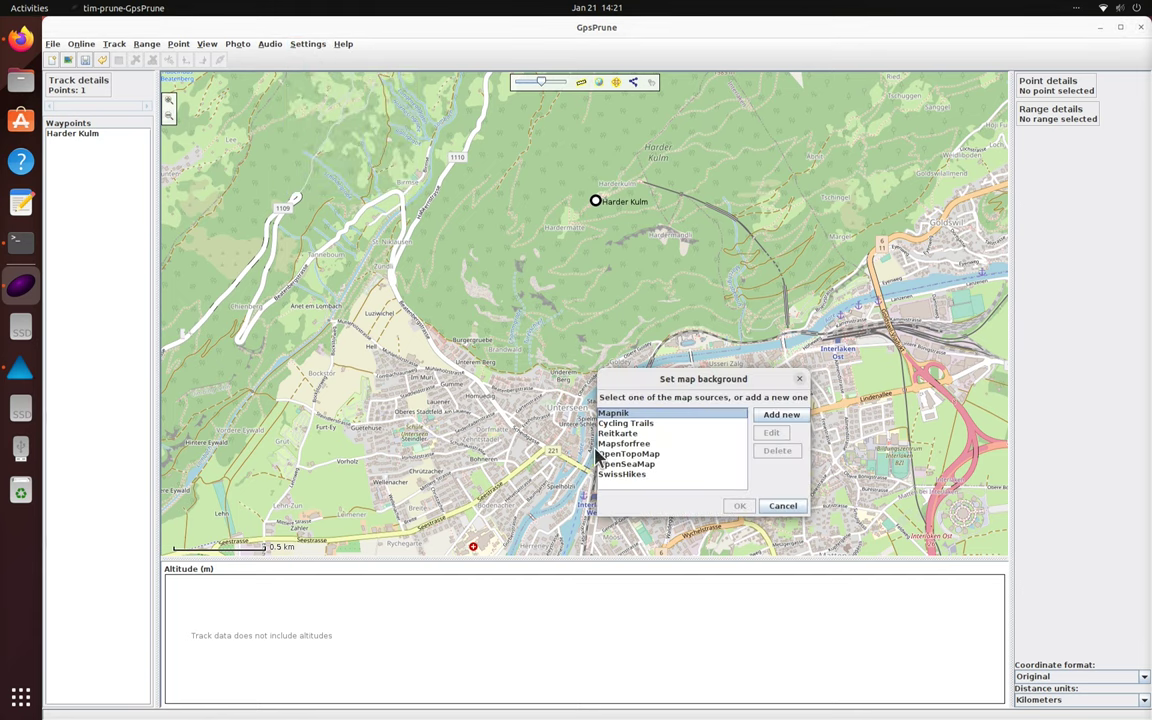
{"action": "left_click", "coordinate": [632, 476]}
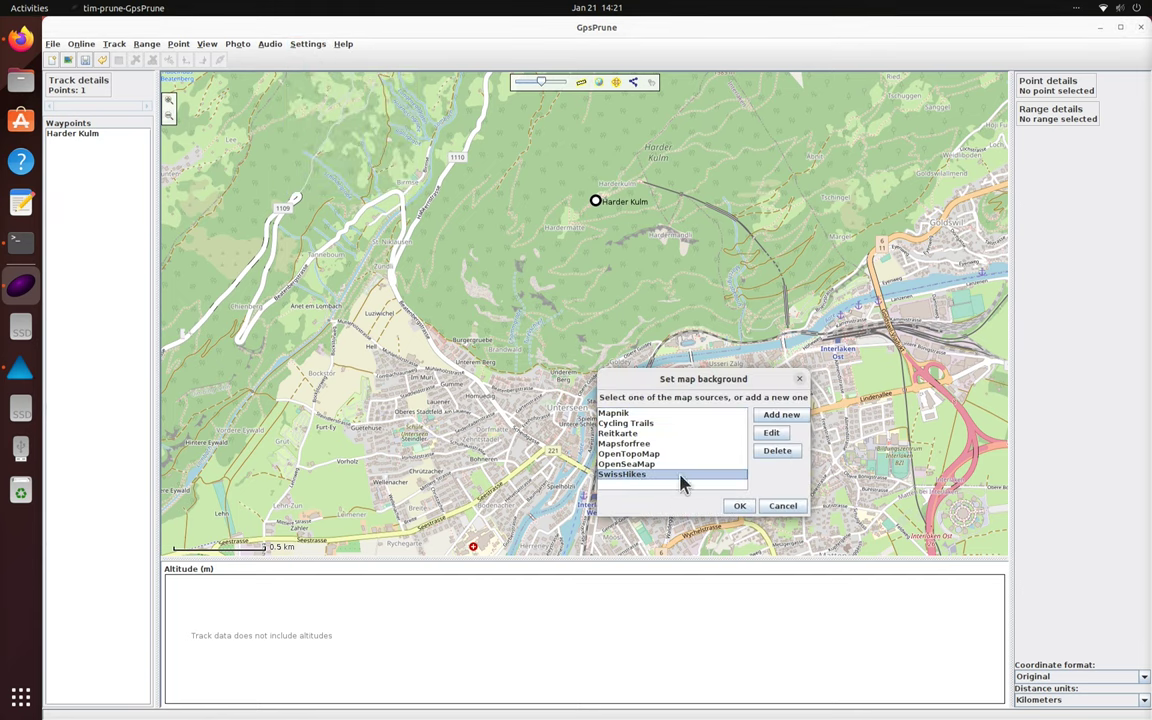
{"action": "left_click", "coordinate": [739, 506]}
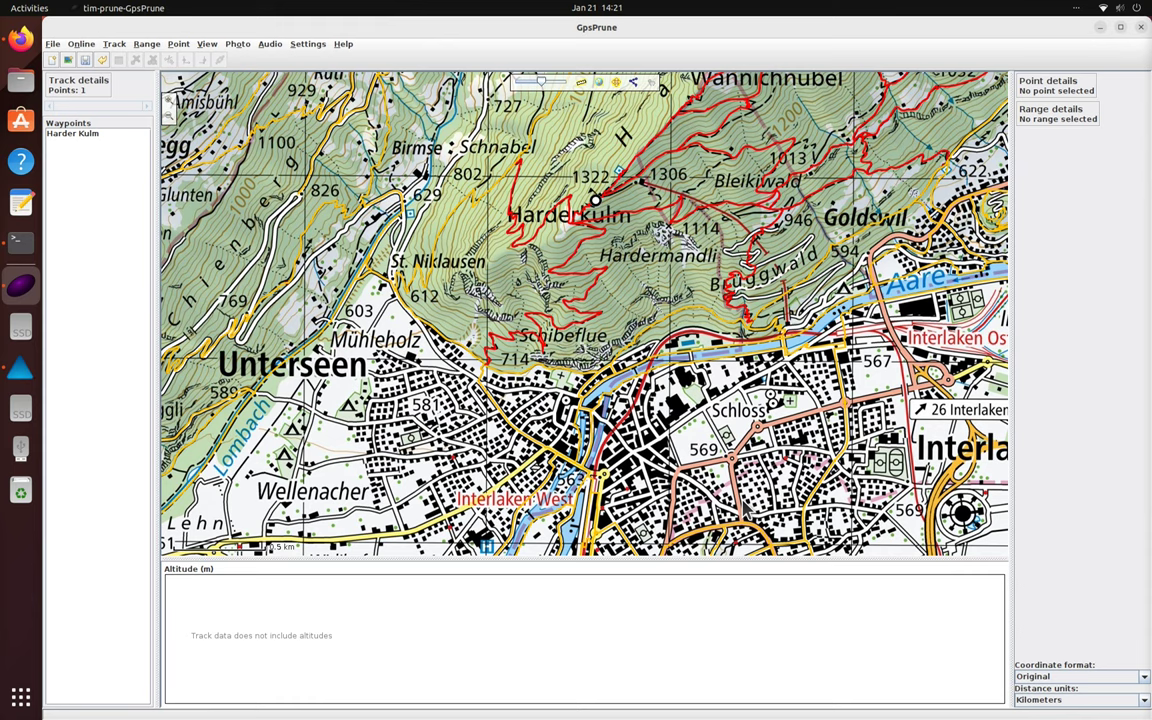
Step: Zoom in and center the map on Interlaken West station
{"action": "left_click_drag", "start_coordinate": [622, 281], "coordinate": [688, 233]}
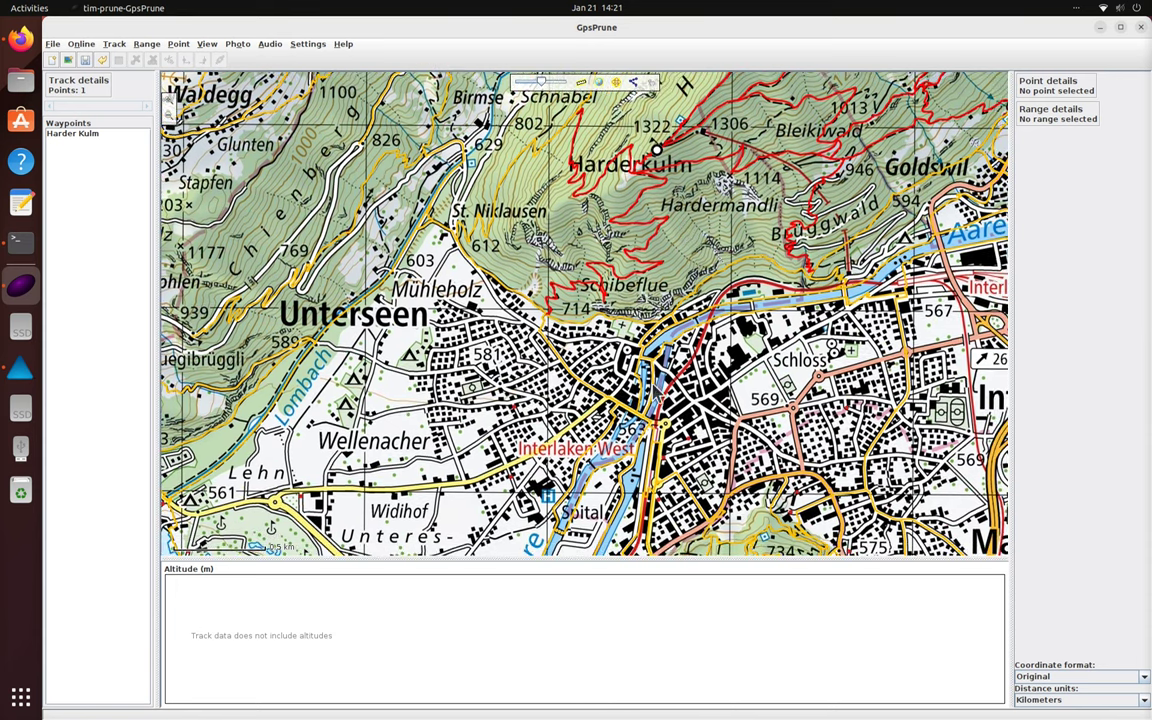
{"action": "scroll", "coordinate": [628, 386], "scroll_direction": "up", "scroll_amount": 1}
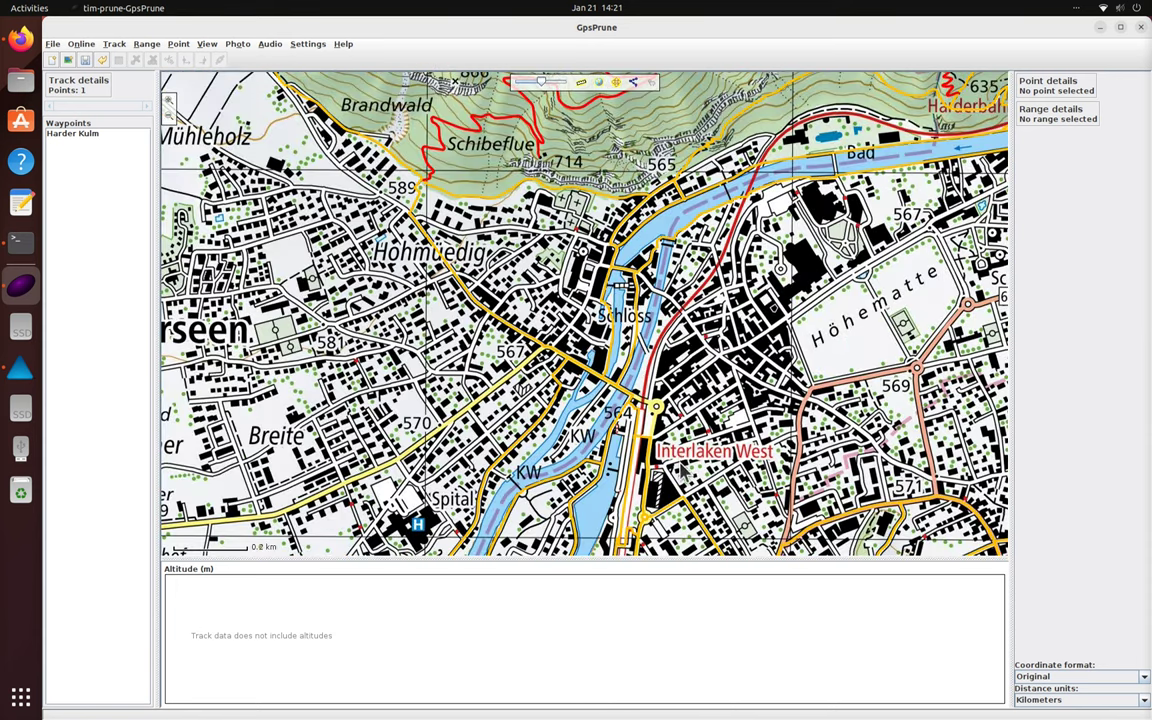
{"action": "left_click_drag", "start_coordinate": [681, 469], "coordinate": [679, 405]}
Step: Start drawing a track from Interlaken West station across the river to below Schibeflue
{"action": "right_click", "coordinate": [716, 438]}
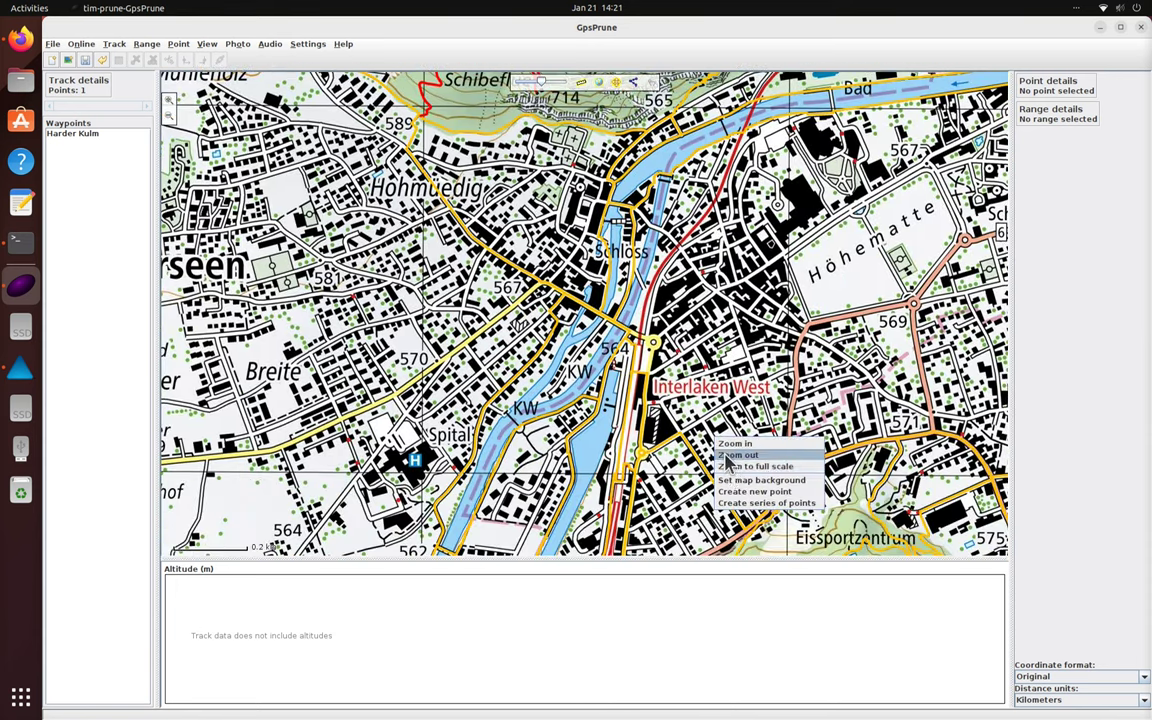
{"action": "left_click", "coordinate": [742, 503]}
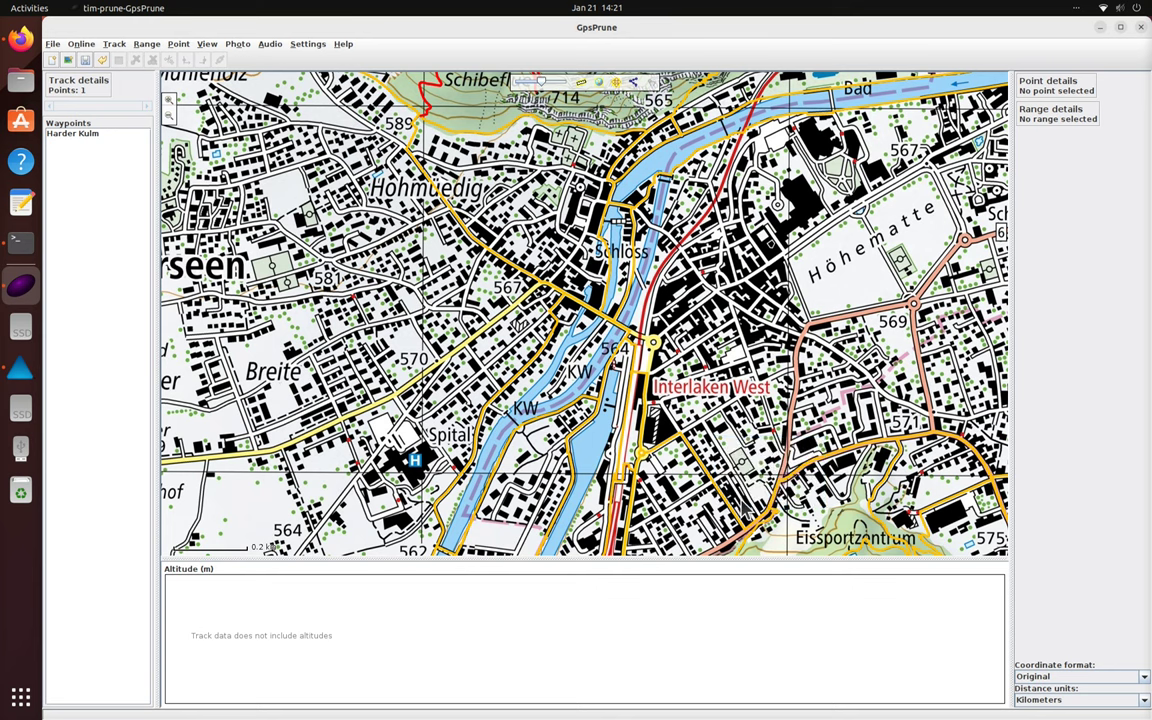
{"action": "left_click", "coordinate": [645, 392]}
{"action": "left_click", "coordinate": [650, 340]}
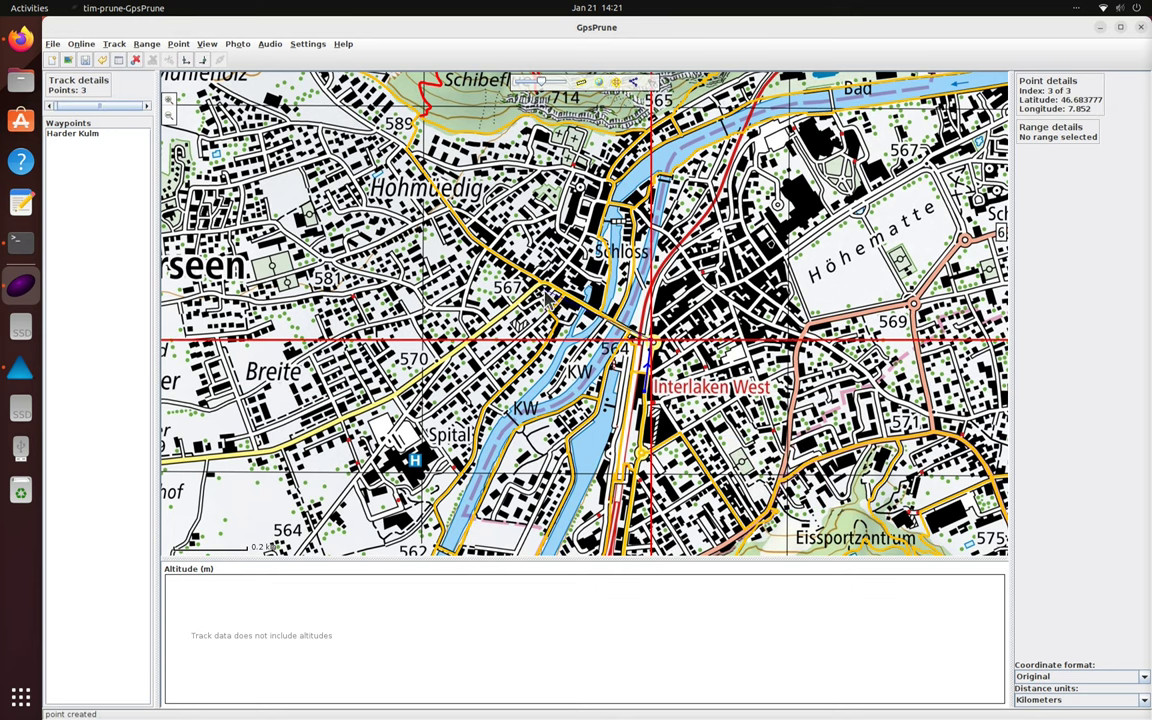
{"action": "left_click", "coordinate": [475, 240]}
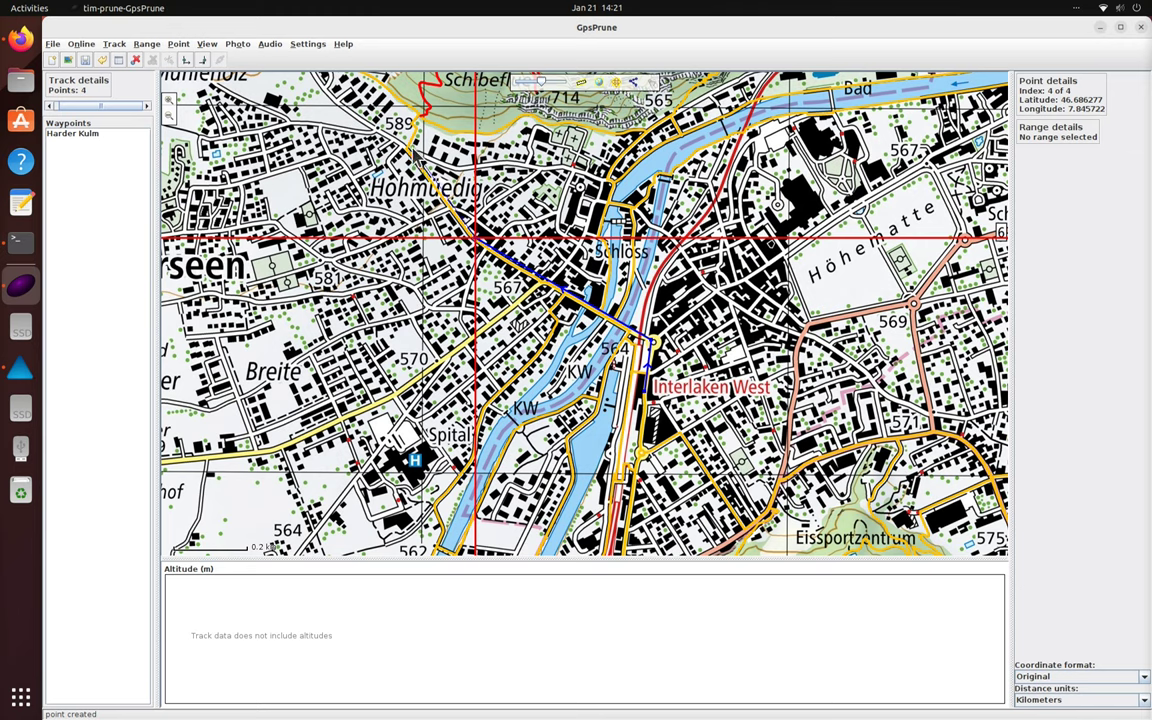
{"action": "left_click", "coordinate": [405, 149]}
Step: Extend the track along the footpath past Schibeflue to the first switchback
{"action": "left_click_drag", "start_coordinate": [540, 165], "coordinate": [540, 244]}
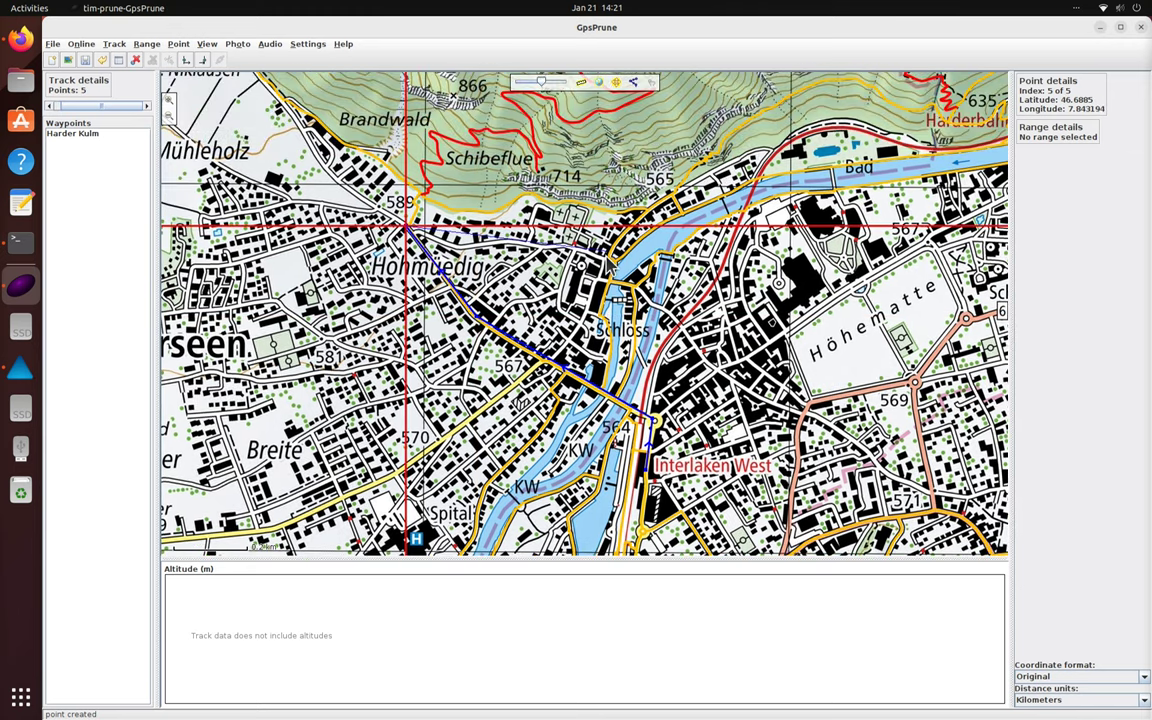
{"action": "left_click_drag", "start_coordinate": [433, 193], "coordinate": [443, 350]}
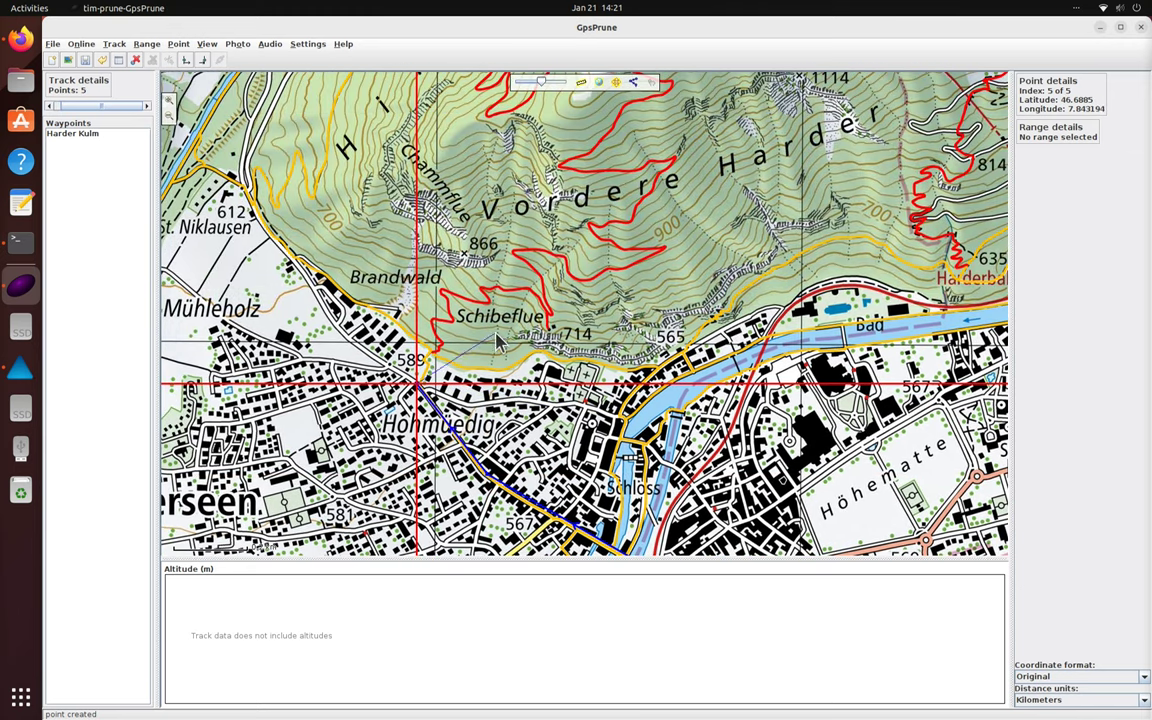
{"action": "left_click", "coordinate": [441, 342]}
{"action": "left_click", "coordinate": [434, 321]}
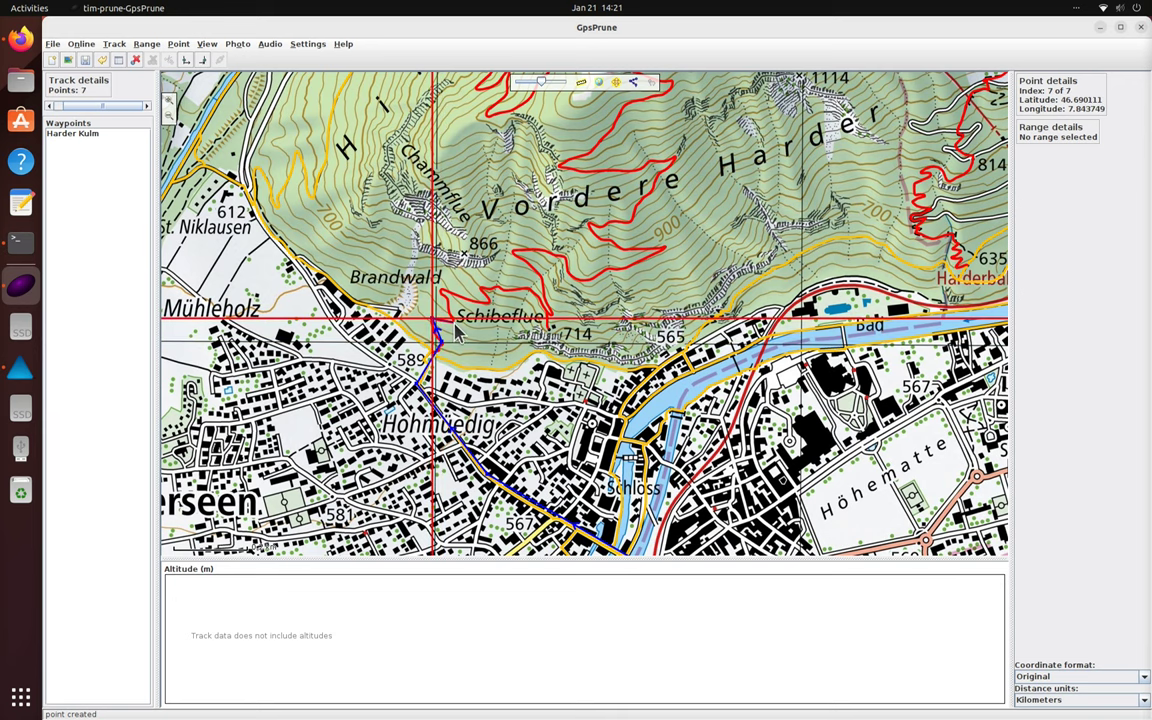
{"action": "left_click", "coordinate": [453, 321]}
{"action": "left_click", "coordinate": [443, 290]}
{"action": "left_click", "coordinate": [481, 295]}
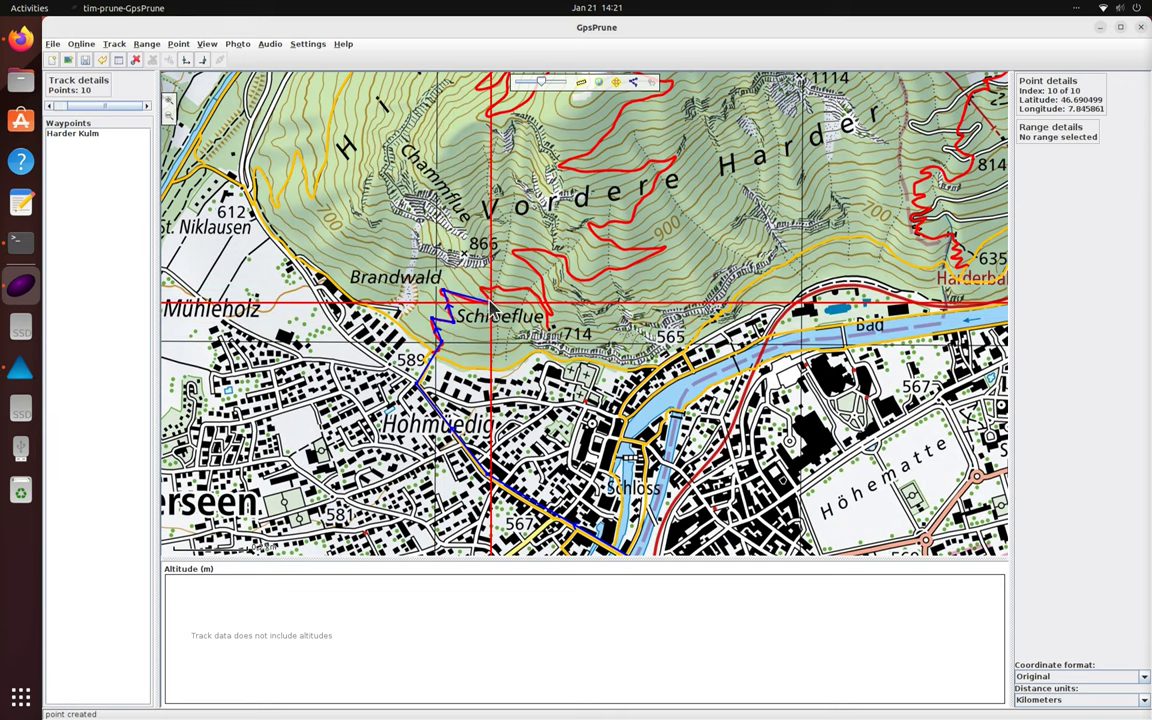
{"action": "left_click", "coordinate": [488, 290]}
{"action": "left_click", "coordinate": [530, 291]}
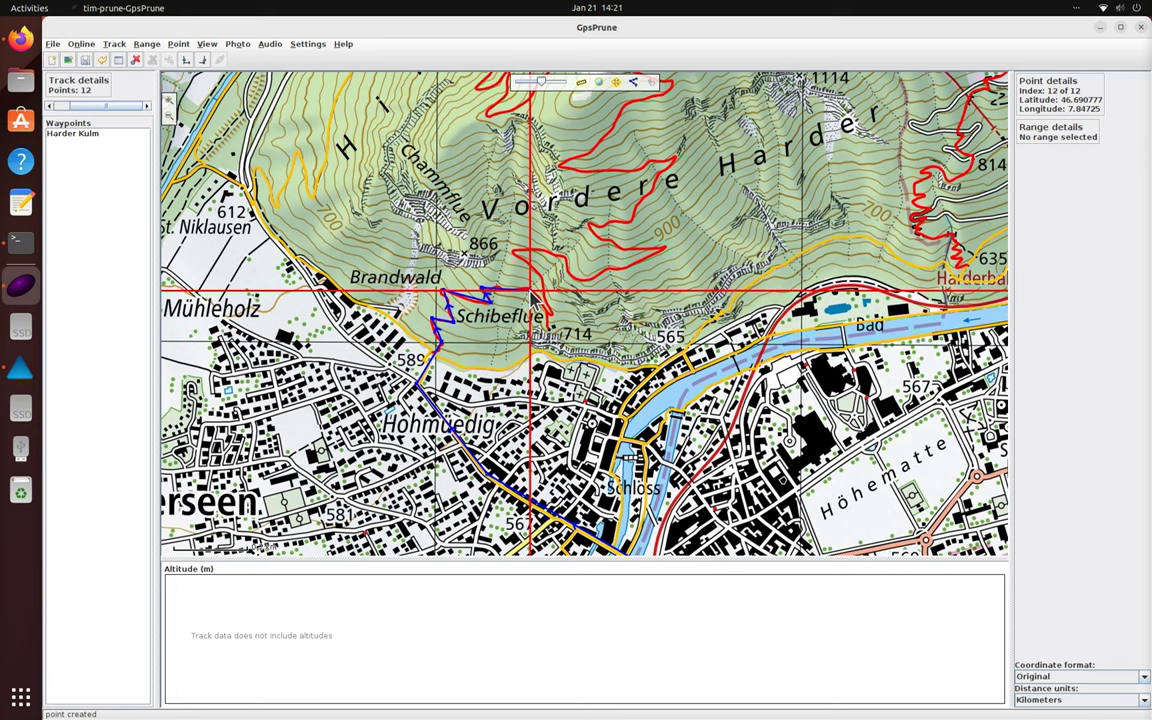
{"action": "left_click", "coordinate": [550, 316]}
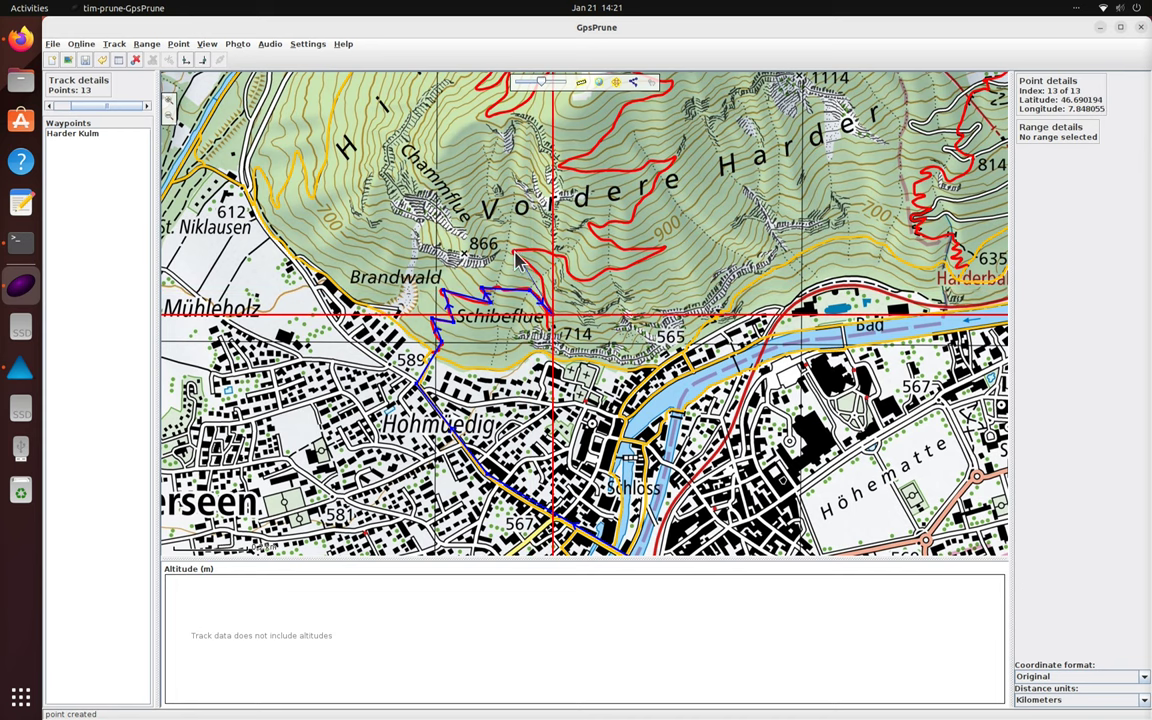
Step: Trace the zigzag switchbacks up below Vordere Harder
{"action": "left_click", "coordinate": [515, 254]}
{"action": "left_click", "coordinate": [564, 257]}
{"action": "left_click", "coordinate": [579, 277]}
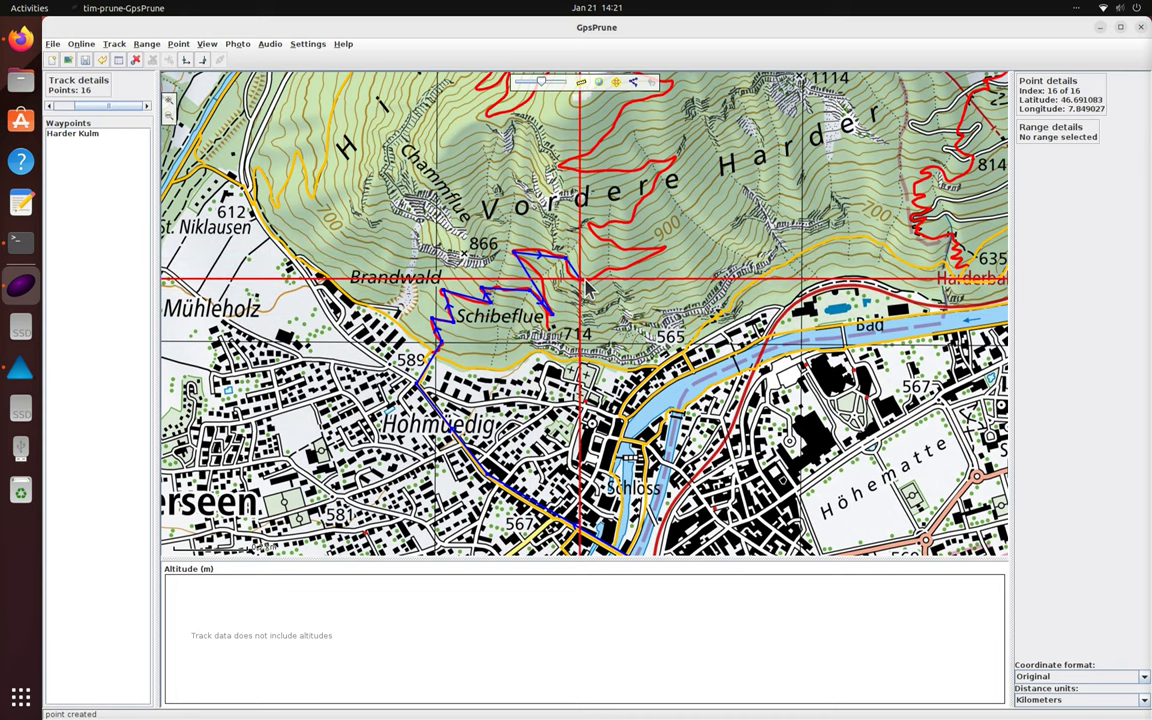
{"action": "left_click", "coordinate": [664, 246]}
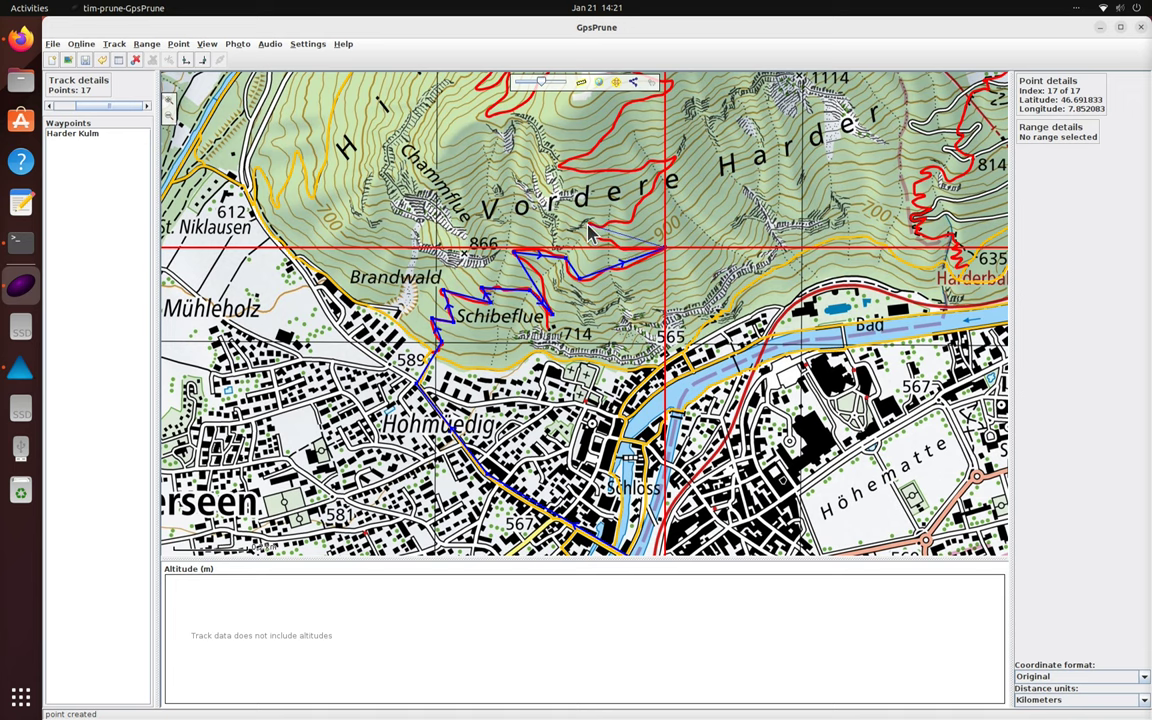
{"action": "left_click", "coordinate": [588, 225]}
{"action": "left_click", "coordinate": [676, 158]}
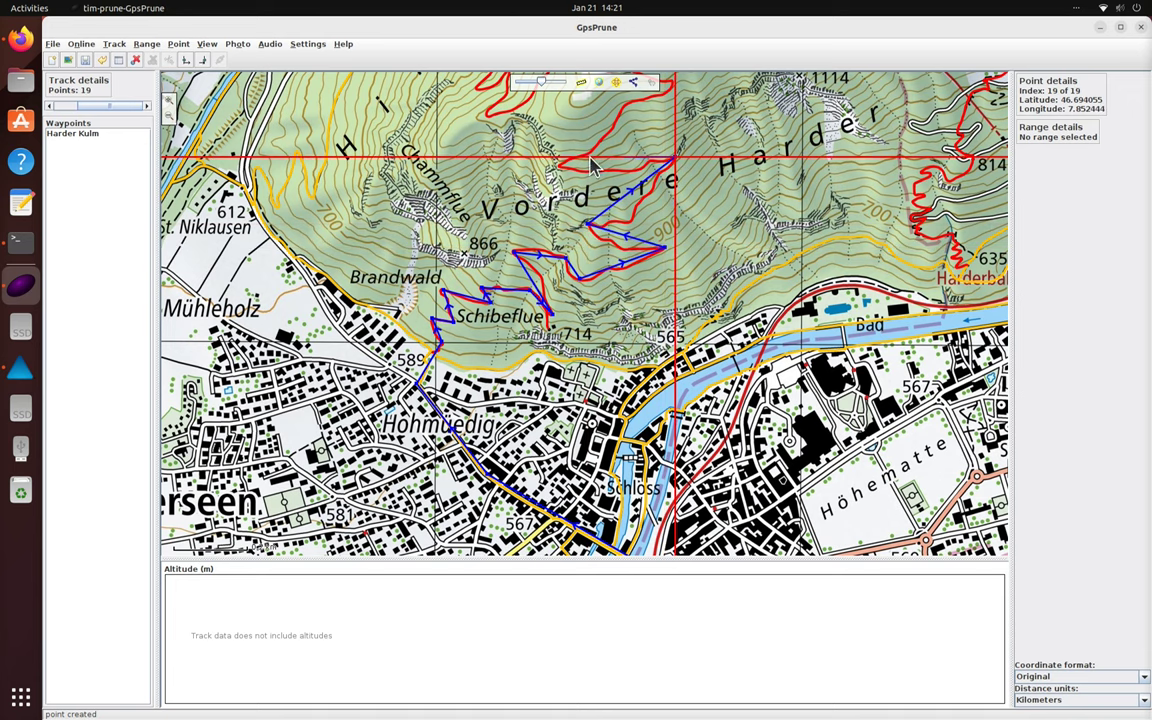
{"action": "left_click", "coordinate": [560, 163]}
Step: Finish the track on the upper switchbacks at the Harderkulm summit
{"action": "left_click_drag", "start_coordinate": [720, 192], "coordinate": [663, 403]}
{"action": "left_click", "coordinate": [617, 293]}
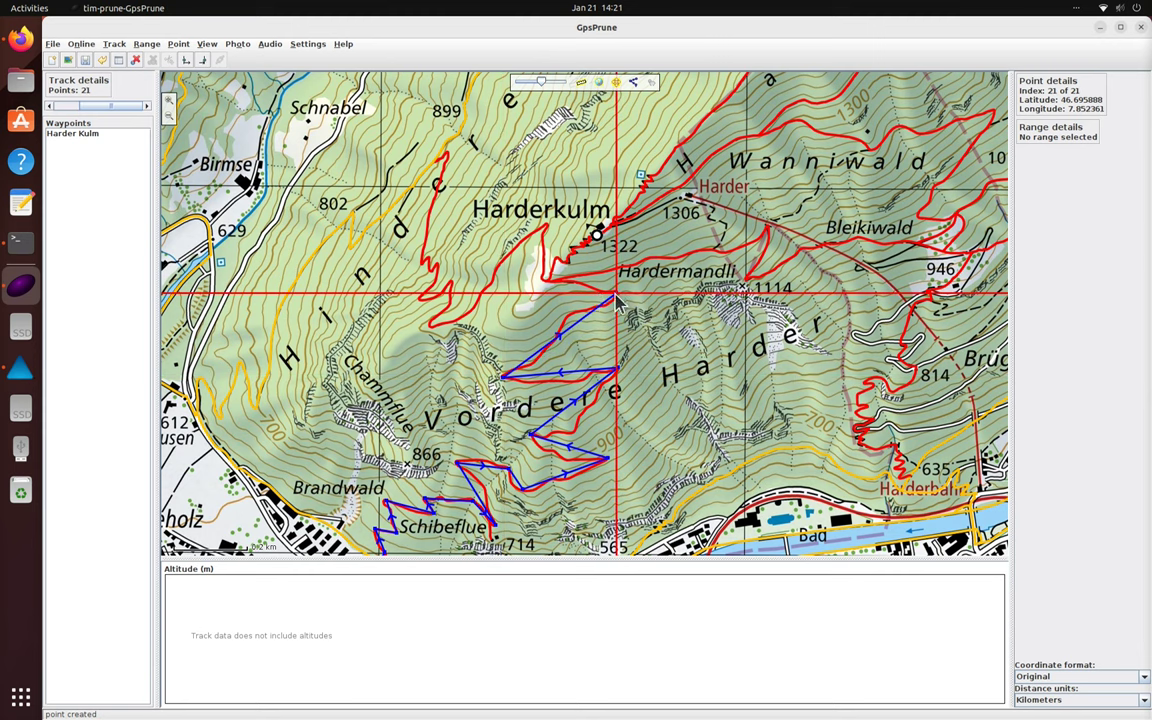
{"action": "left_click", "coordinate": [548, 283]}
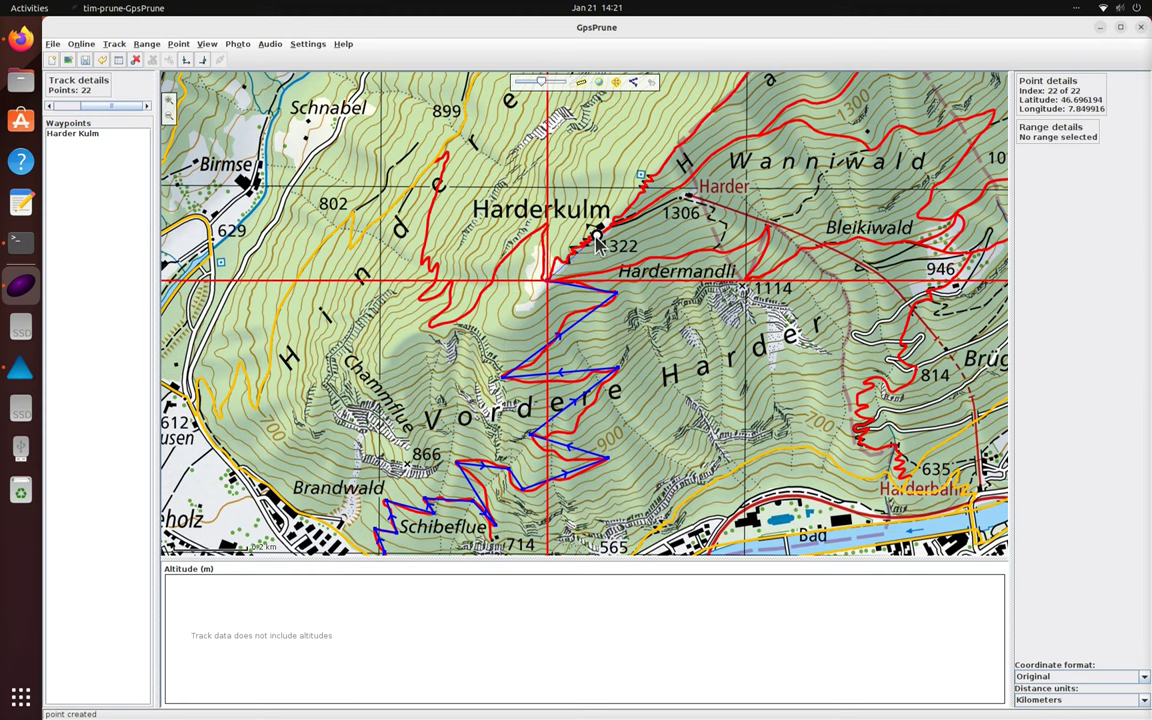
{"action": "left_click", "coordinate": [596, 237]}
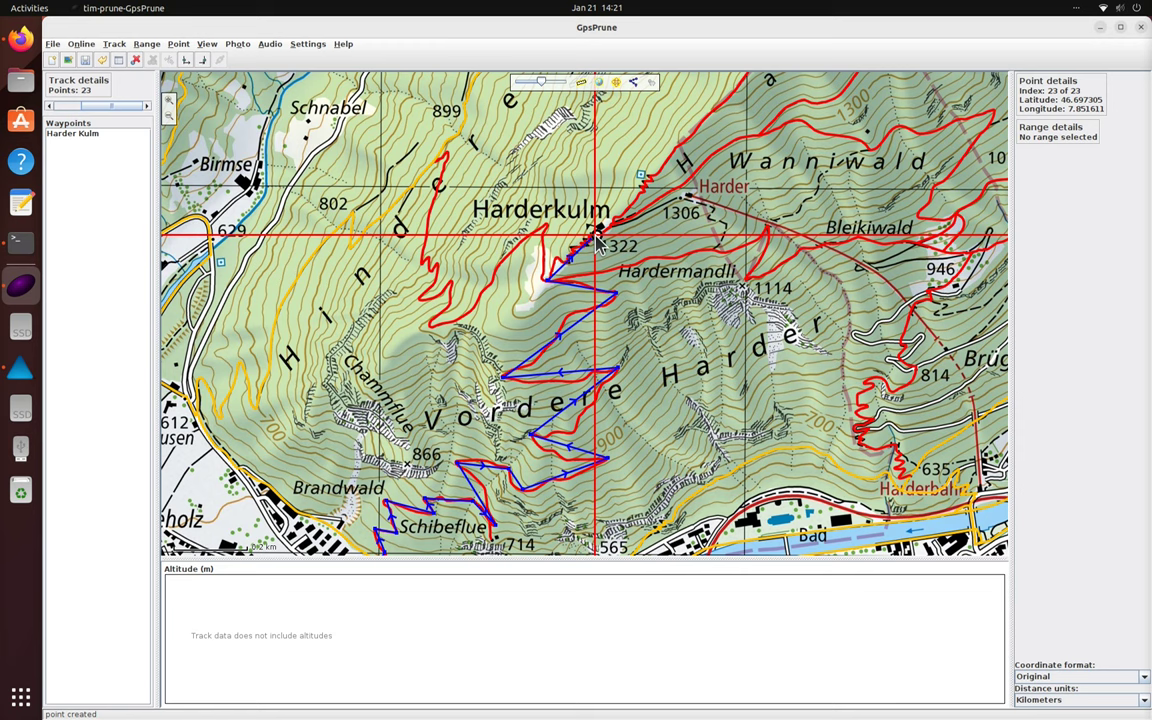
Step: Fetch SRTM altitudes for all 23 track points
{"action": "key", "text": "Escape"}
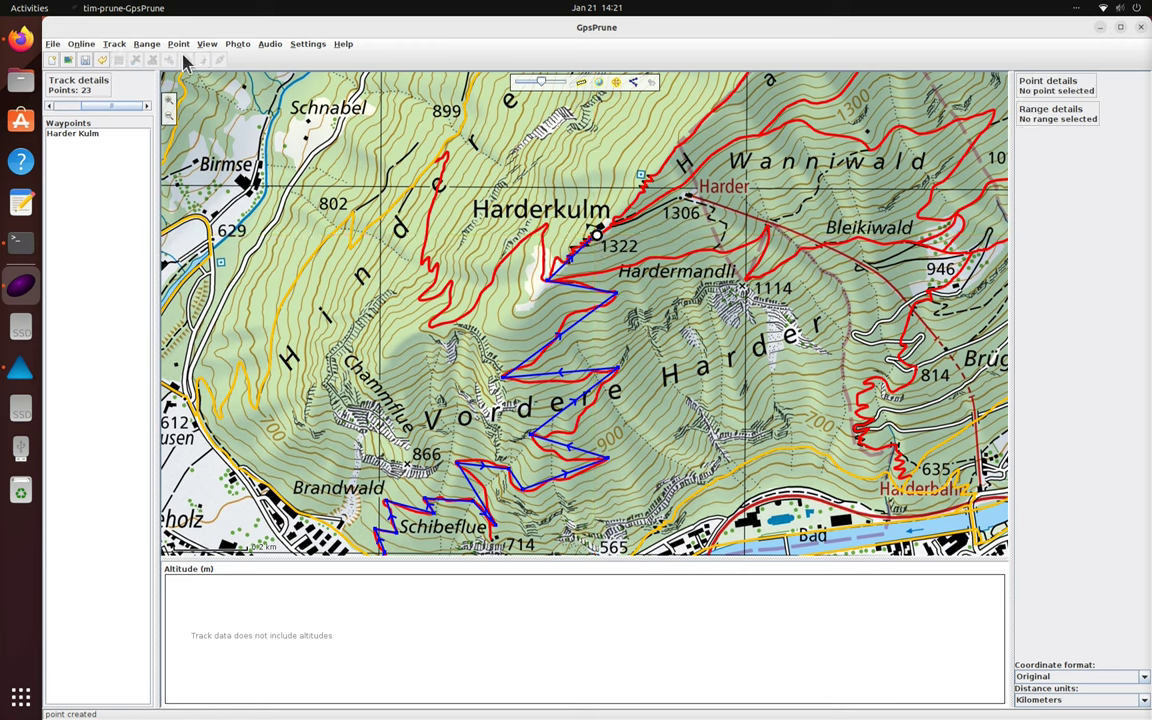
{"action": "left_click", "coordinate": [81, 44]}
{"action": "left_click", "coordinate": [80, 57]}
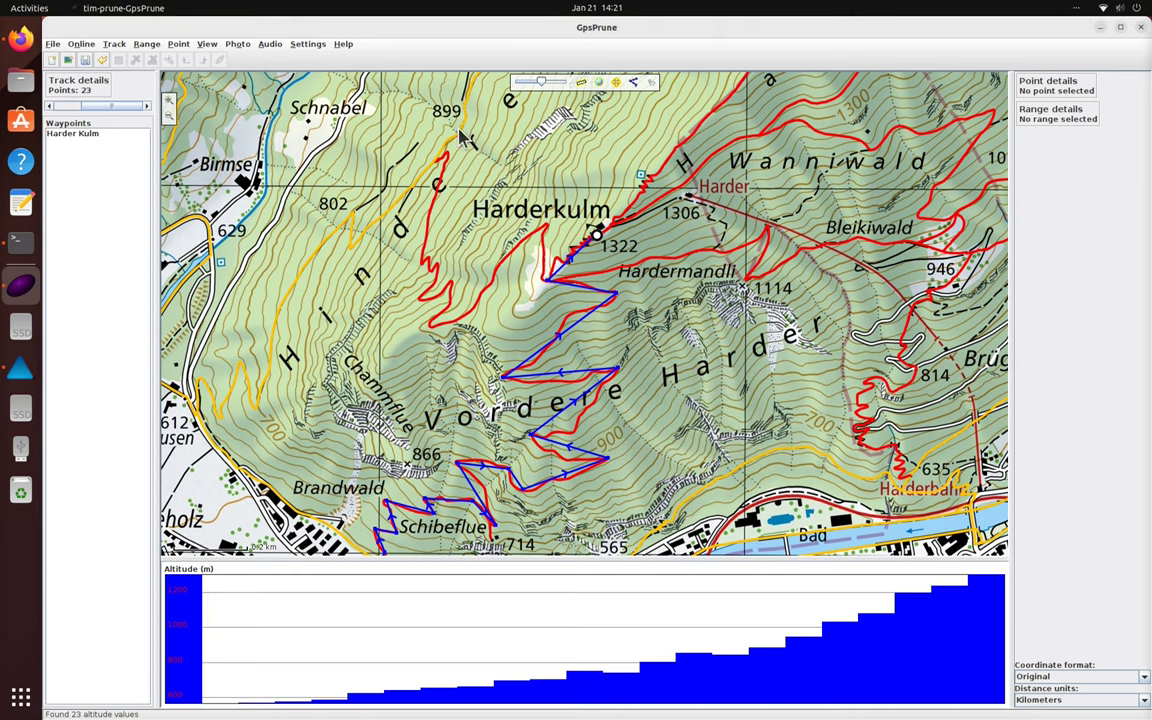
Step: Select the whole 4.02 km track and pan toward Harder station
{"action": "left_click", "coordinate": [144, 44]}
{"action": "left_click", "coordinate": [132, 58]}
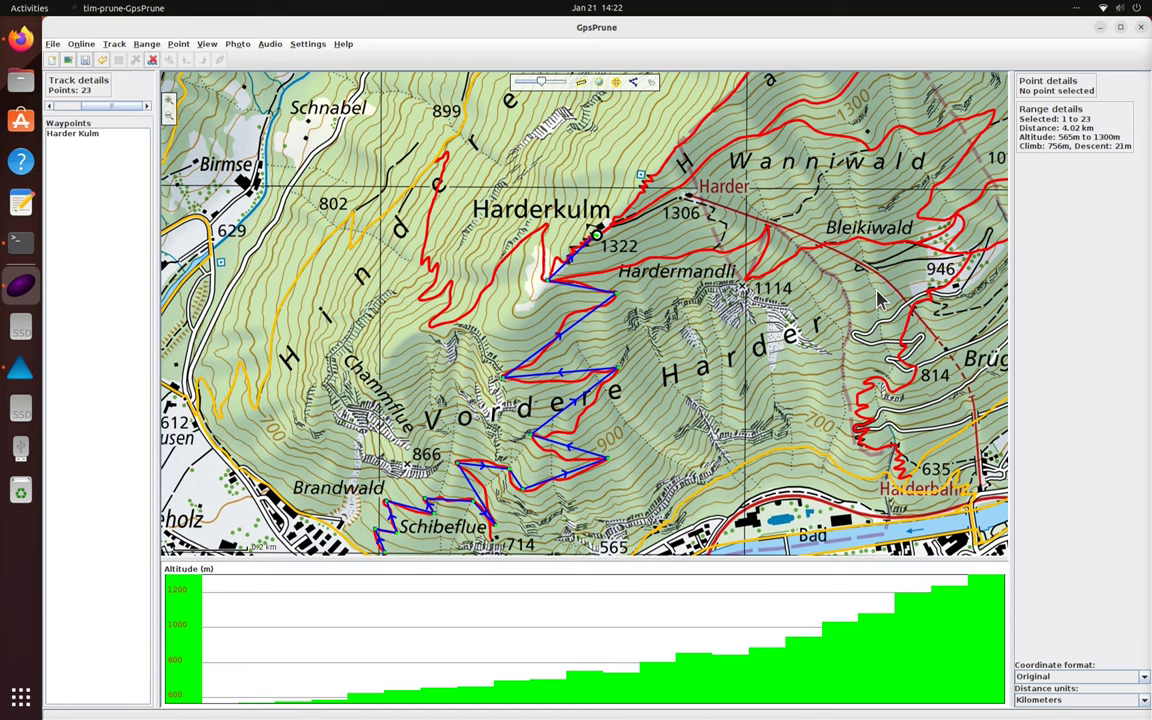
{"action": "left_click_drag", "start_coordinate": [658, 393], "coordinate": [576, 444]}
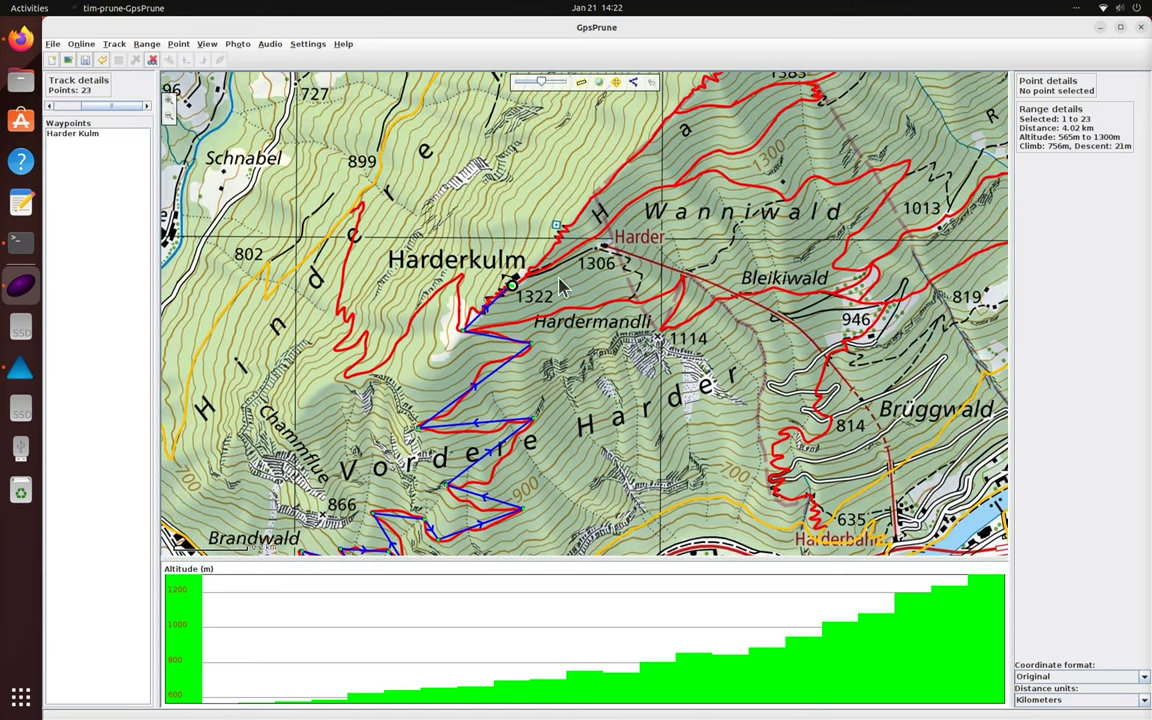
Step: Create a point at the Harder funicular station and name the waypoint 'Funicular'
{"action": "right_click", "coordinate": [605, 247]}
{"action": "left_click", "coordinate": [627, 305]}
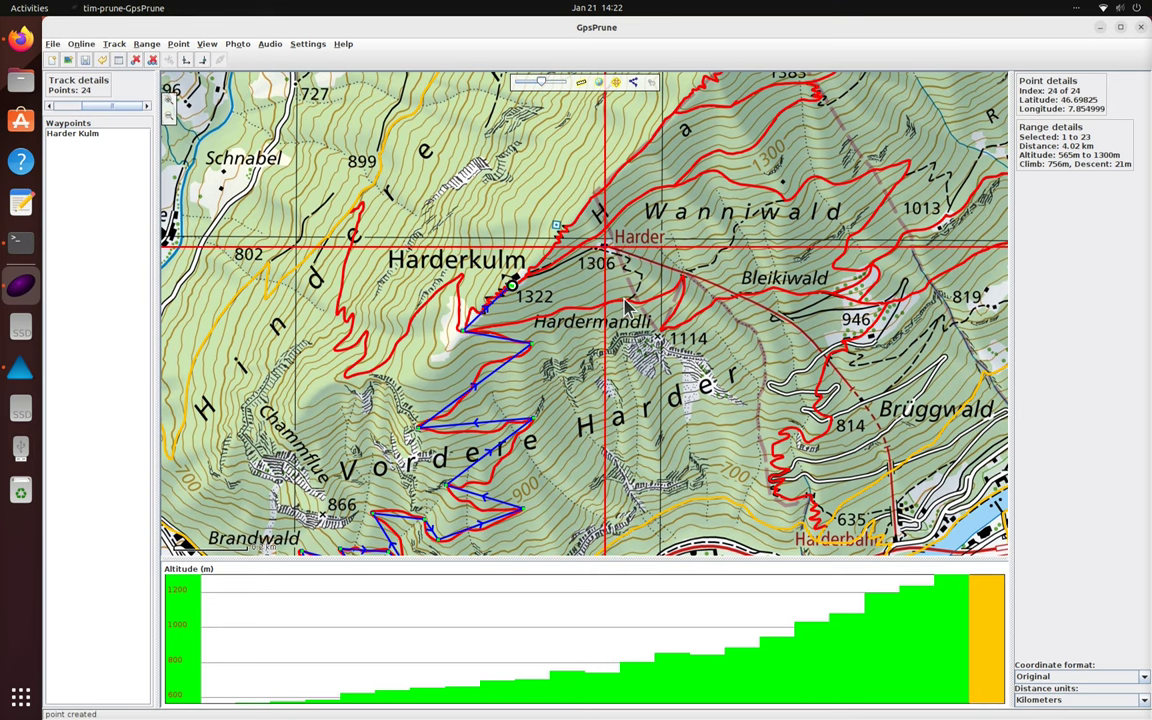
{"action": "left_click", "coordinate": [176, 44]}
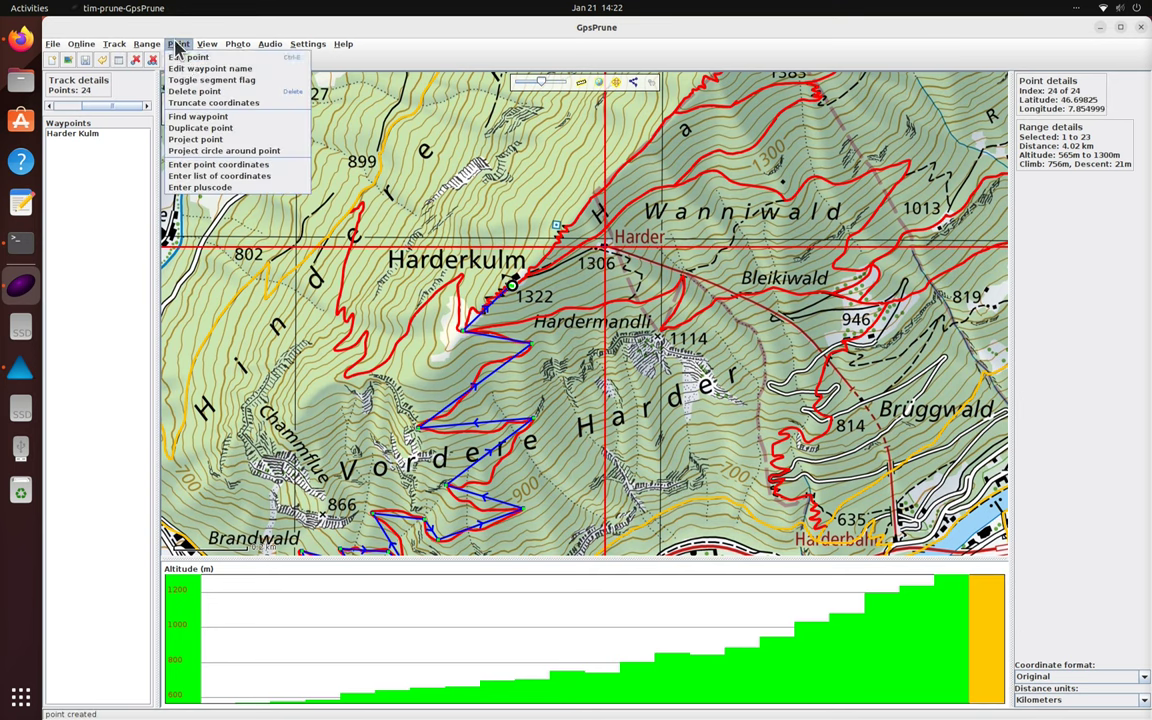
{"action": "left_click", "coordinate": [190, 68]}
{"action": "type", "text": "F"}
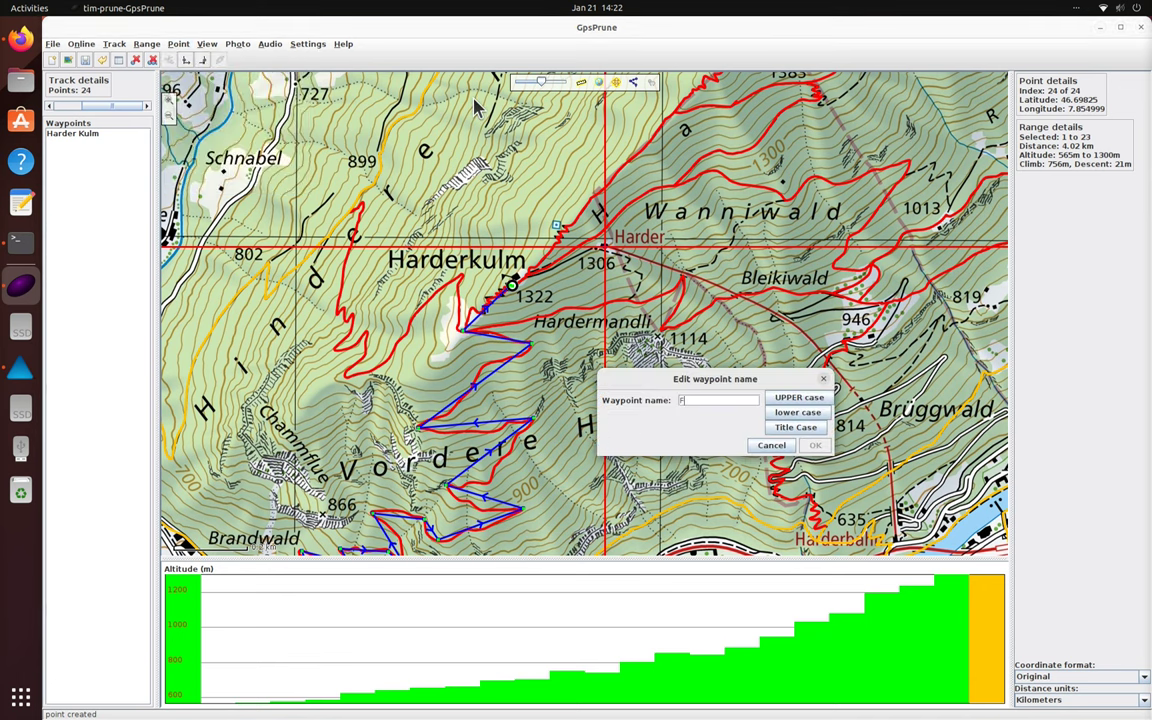
{"action": "type", "text": "unicular"}
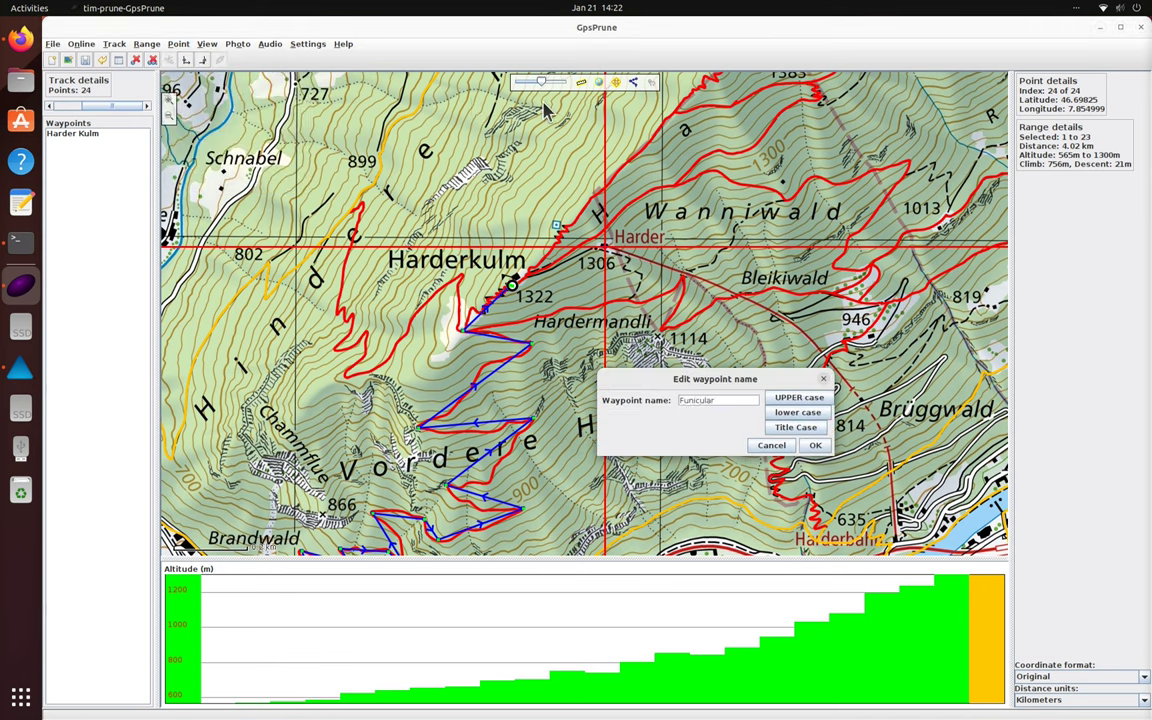
{"action": "left_click", "coordinate": [814, 445]}
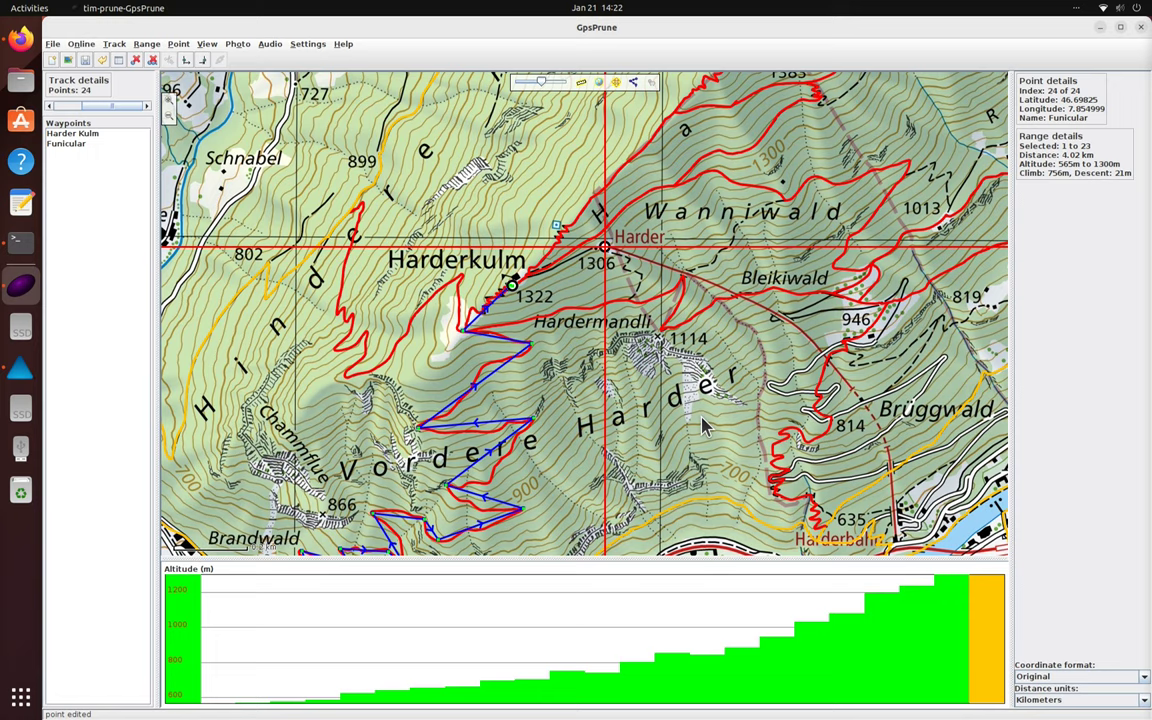
{"action": "left_click_drag", "start_coordinate": [594, 370], "coordinate": [689, 295]}
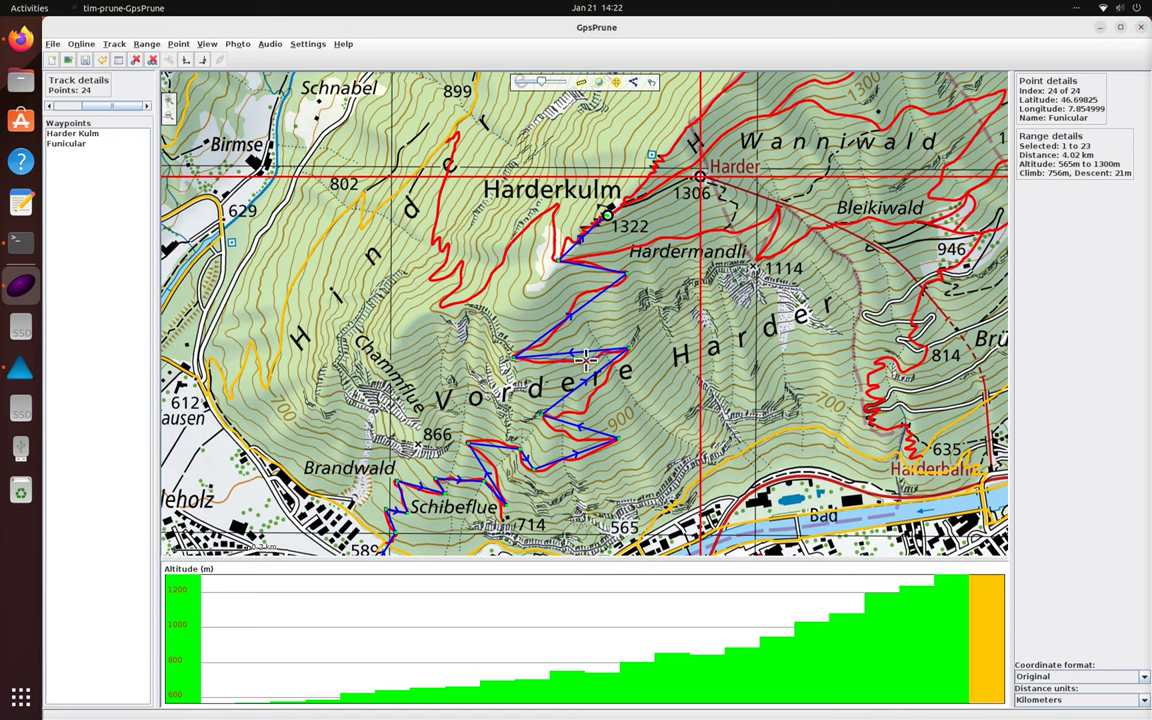
Step: Insert eight points along the switchbacks up to just below Harderkulm
{"action": "left_click", "coordinate": [586, 359]}
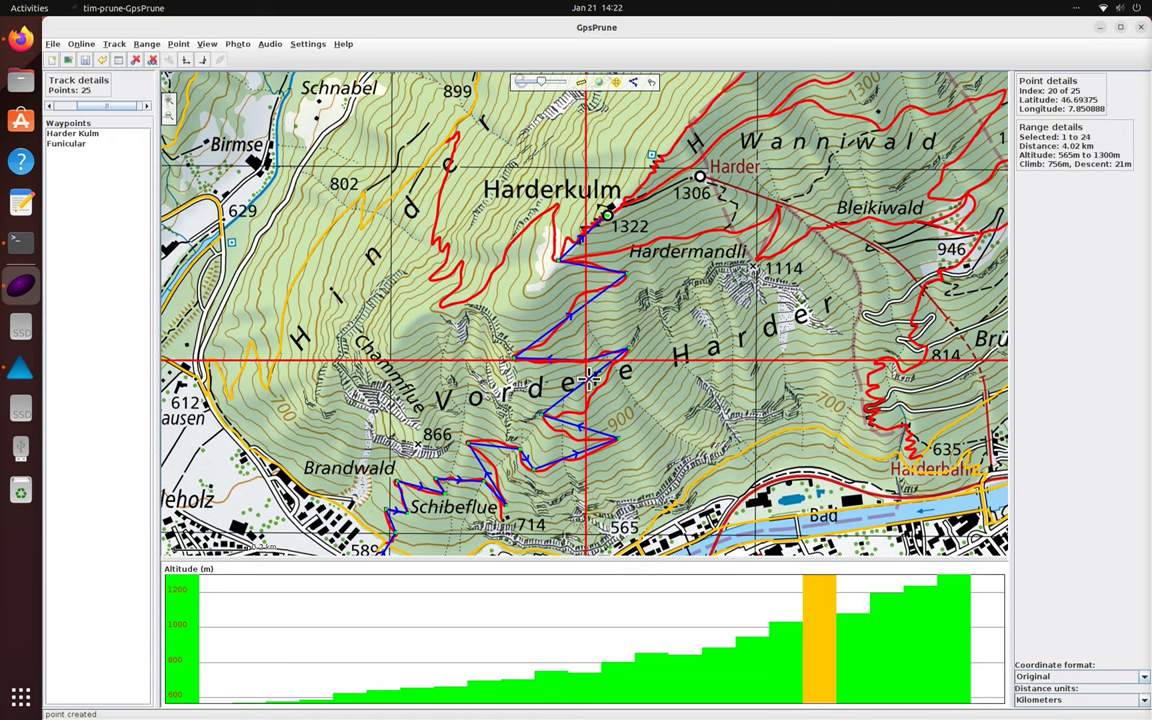
{"action": "left_click", "coordinate": [583, 413]}
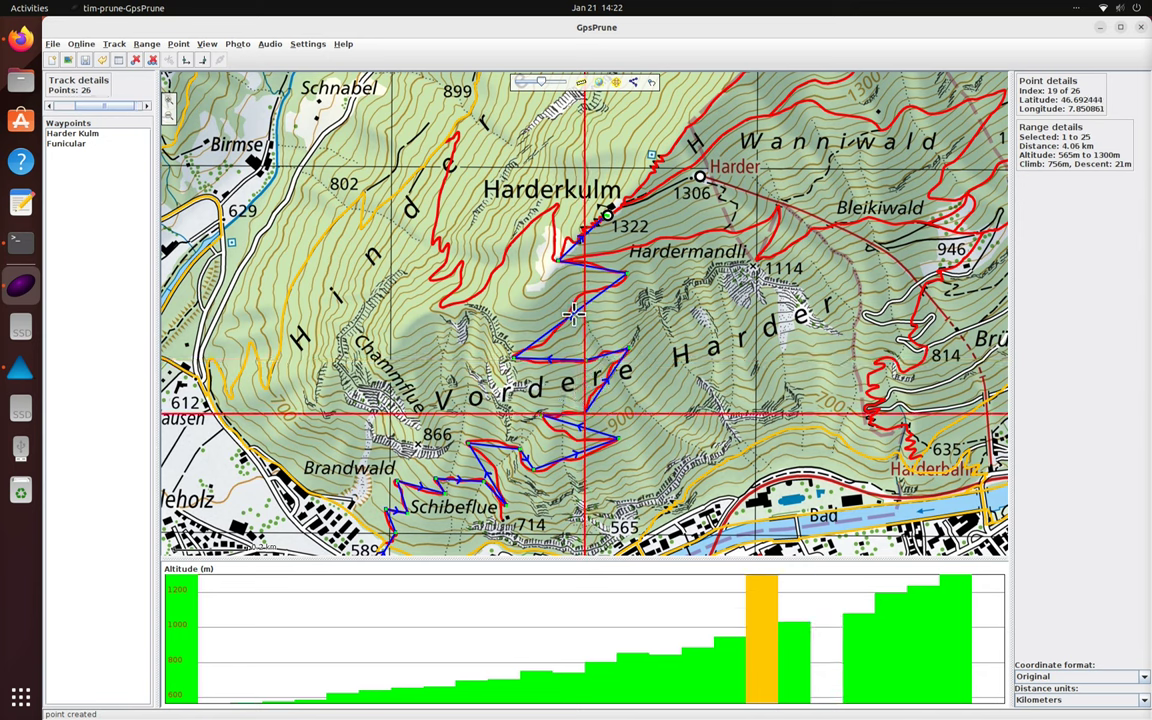
{"action": "left_click", "coordinate": [546, 342]}
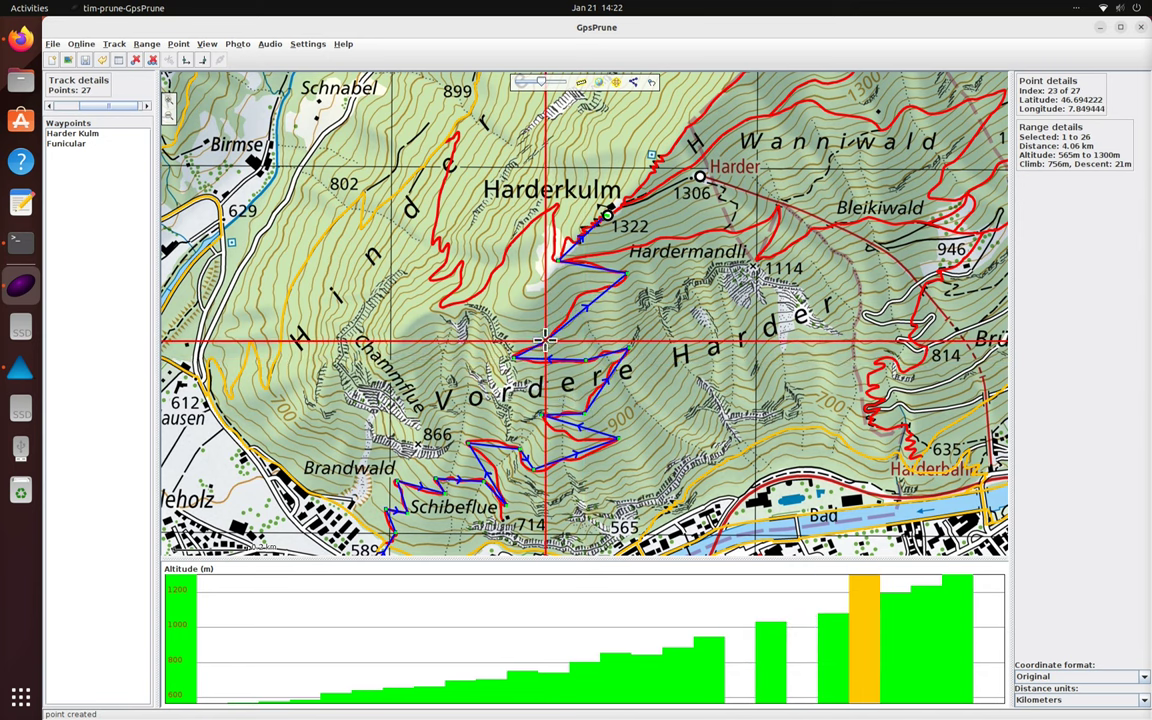
{"action": "left_click", "coordinate": [580, 294]}
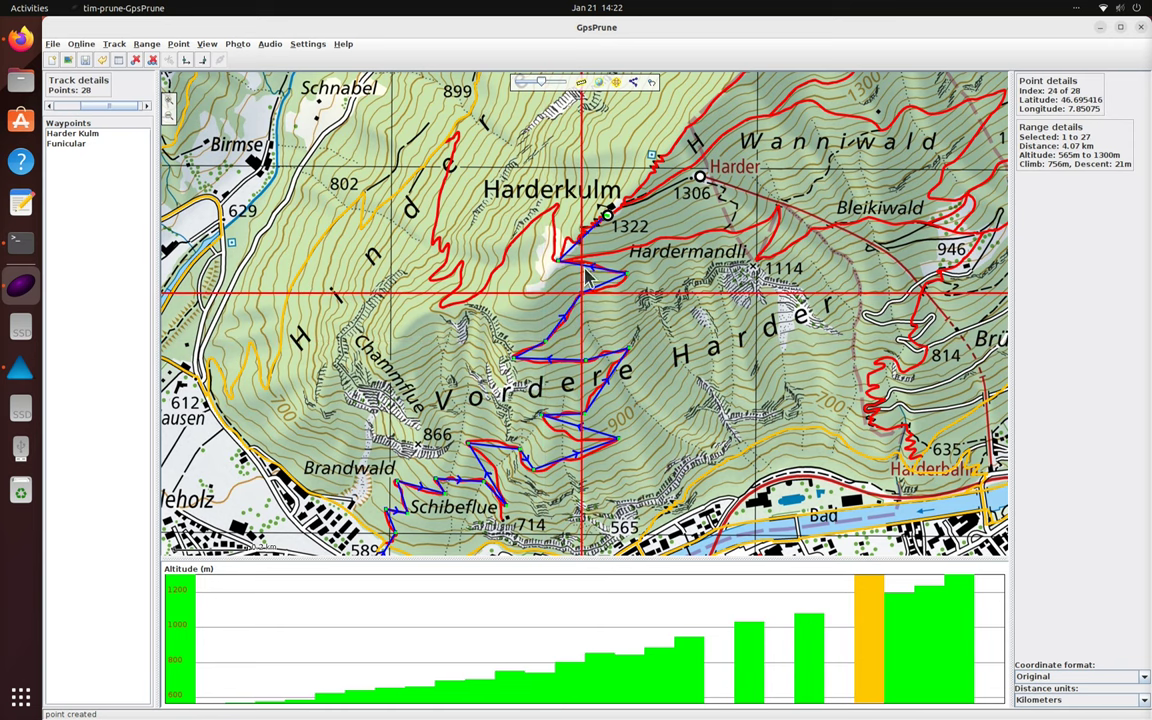
{"action": "left_click", "coordinate": [583, 262]}
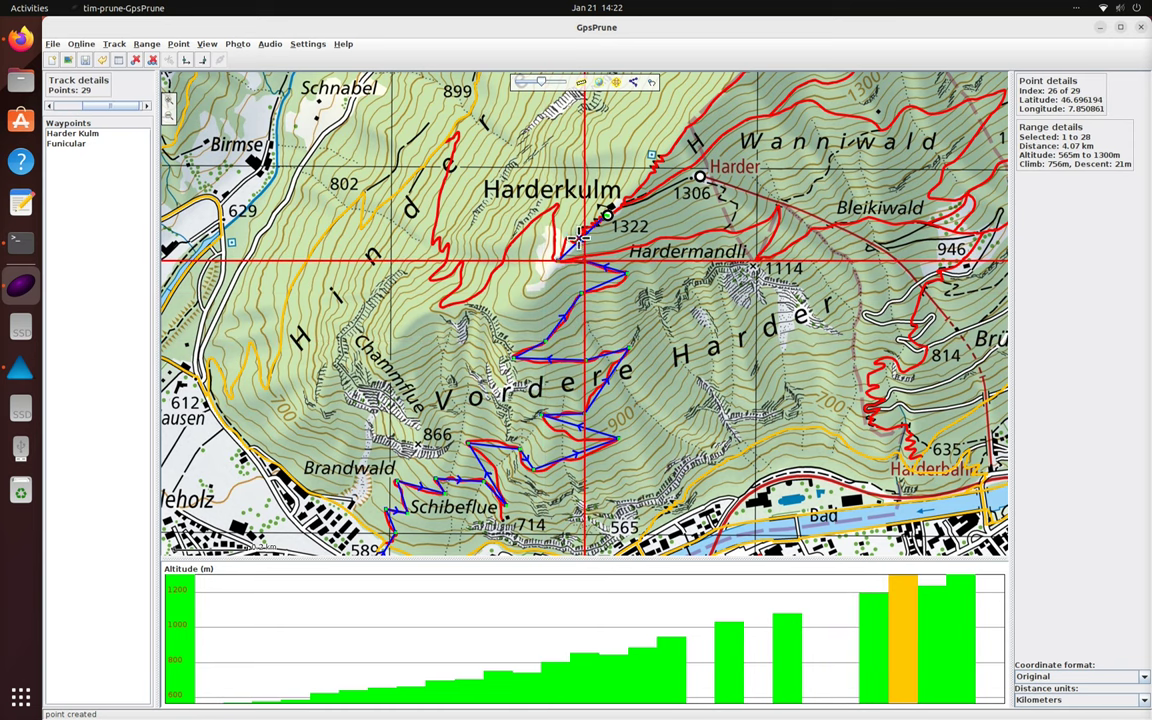
{"action": "left_click", "coordinate": [577, 240]}
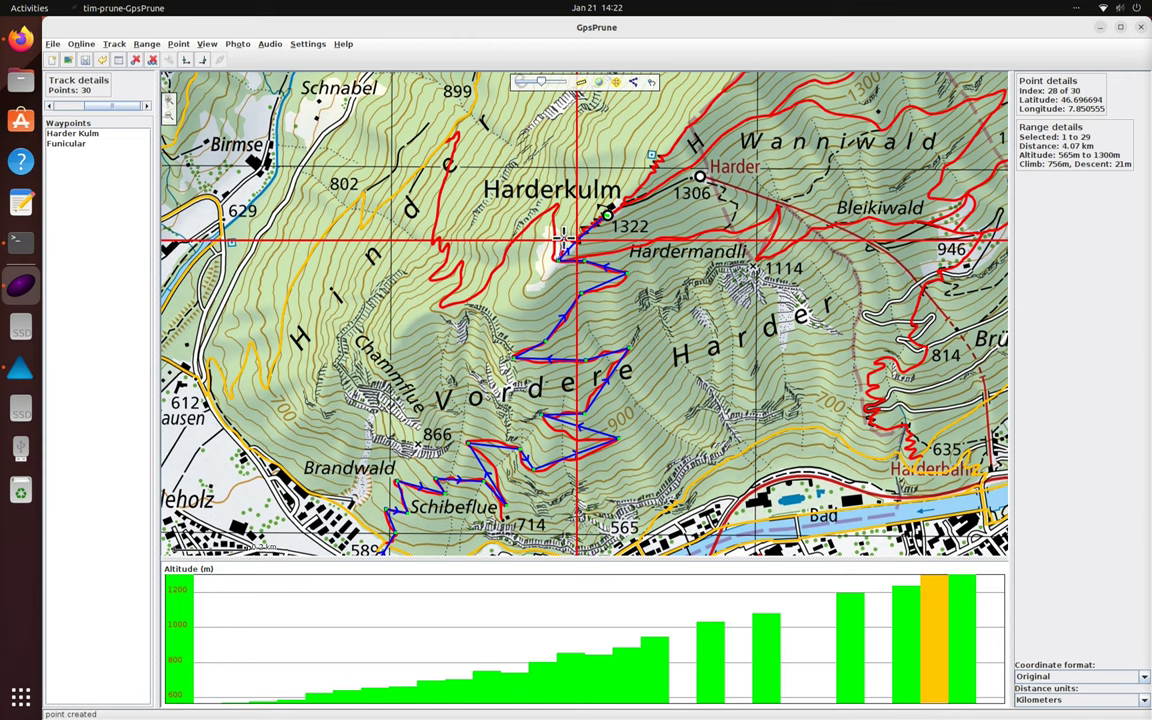
{"action": "left_click", "coordinate": [567, 242]}
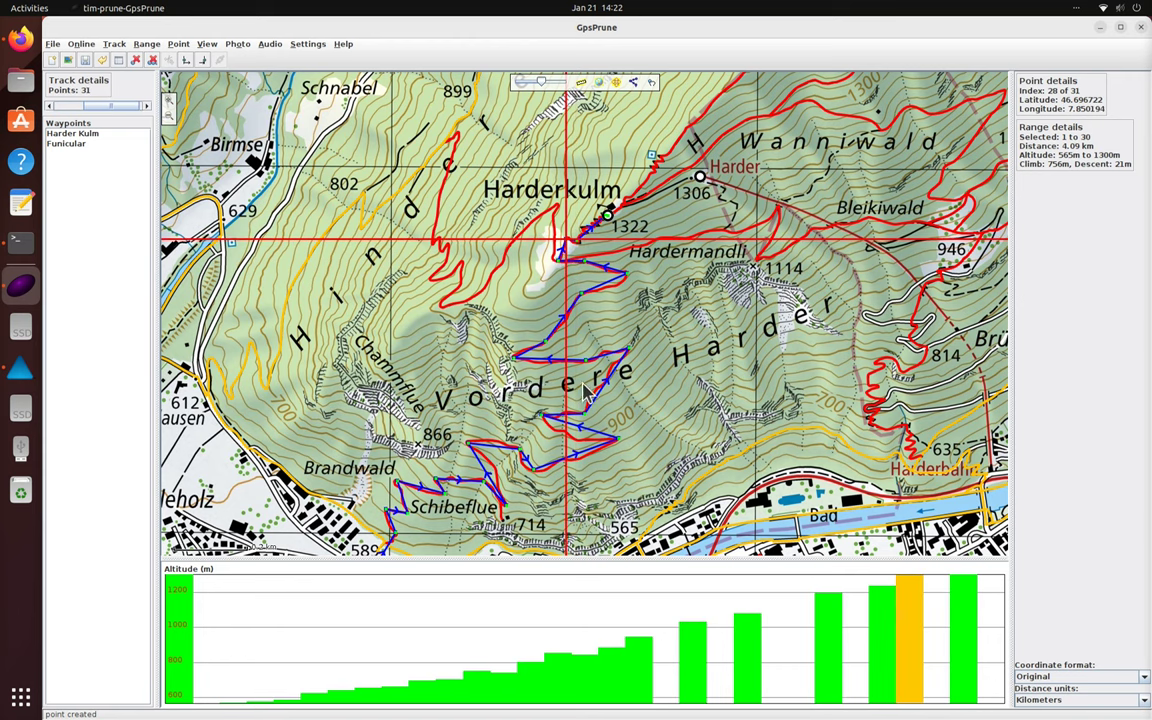
{"action": "left_click", "coordinate": [543, 362]}
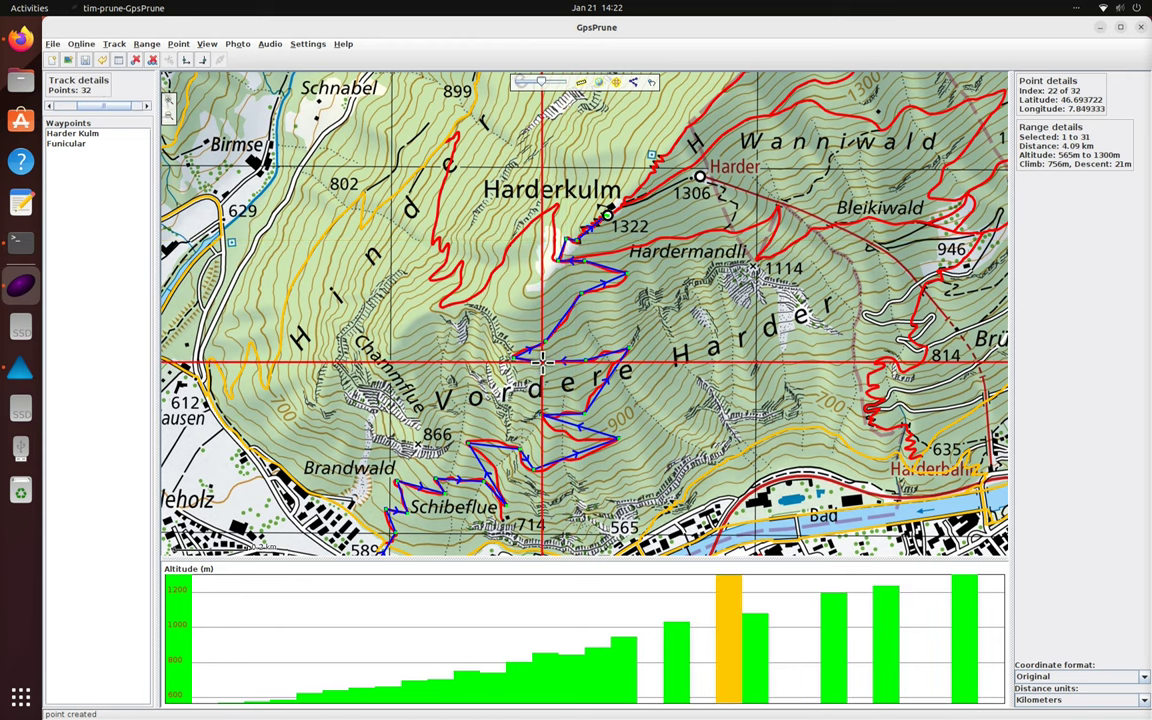
Step: Bend the track onto the red trail through the upper zigzags near Harder
{"action": "double_click", "coordinate": [563, 365]}
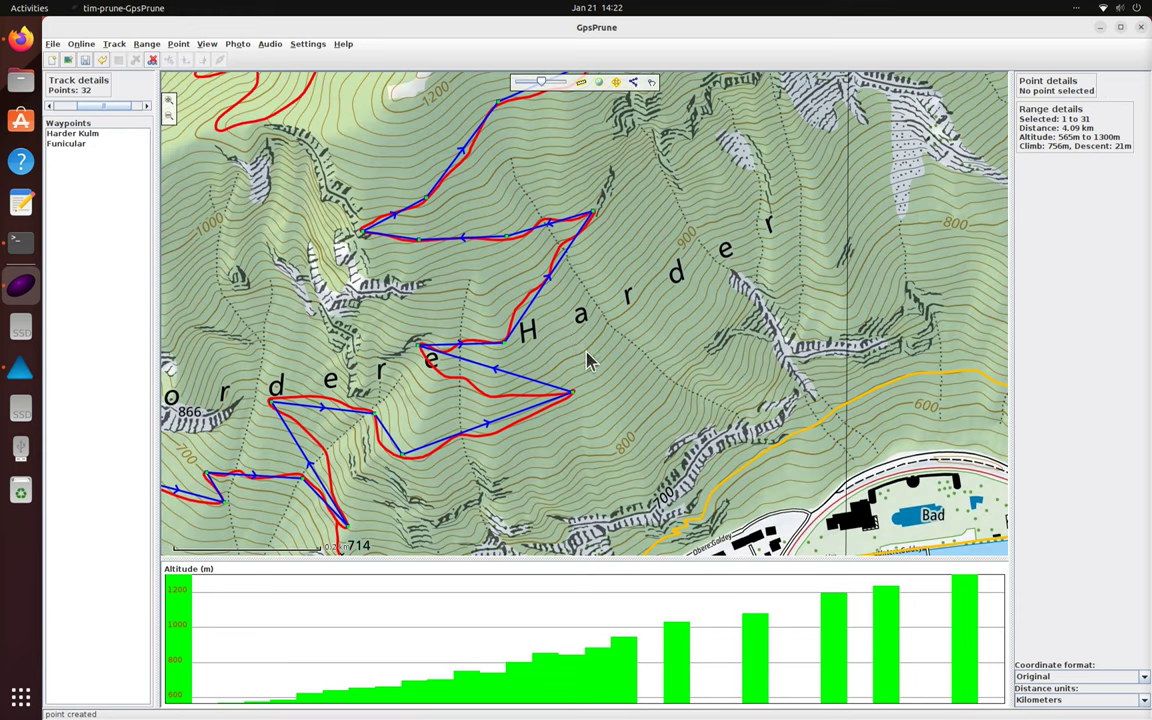
{"action": "left_click", "coordinate": [562, 244]}
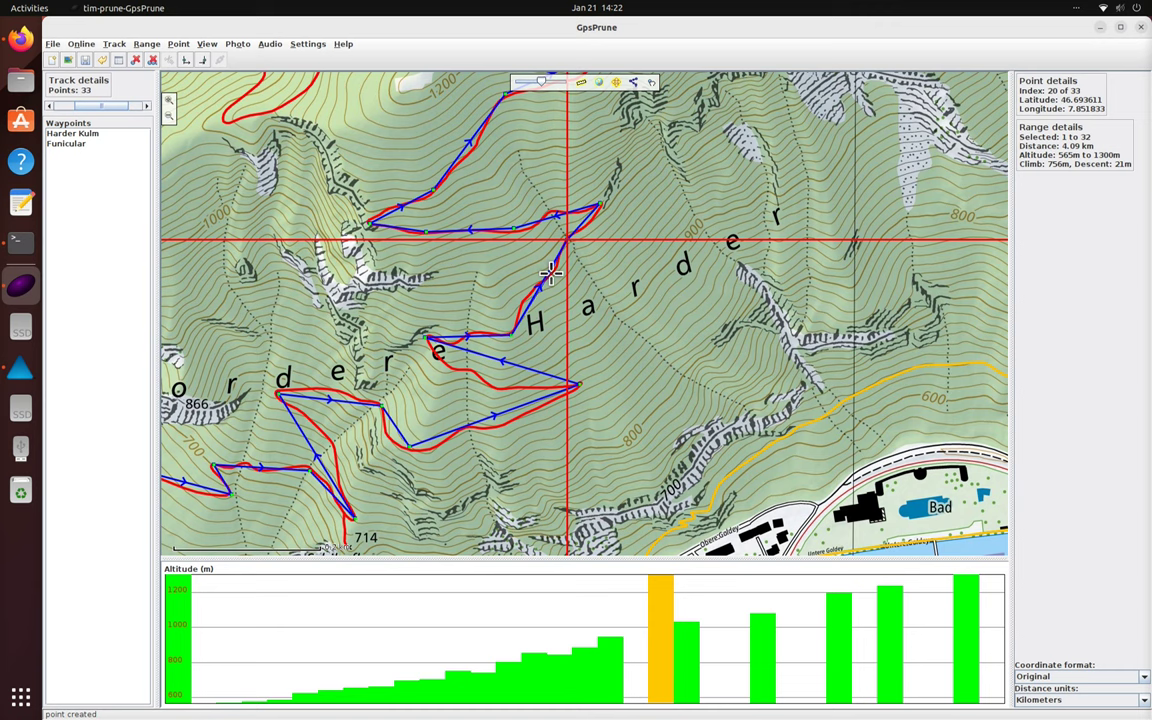
{"action": "left_click_drag", "start_coordinate": [537, 295], "coordinate": [537, 322]}
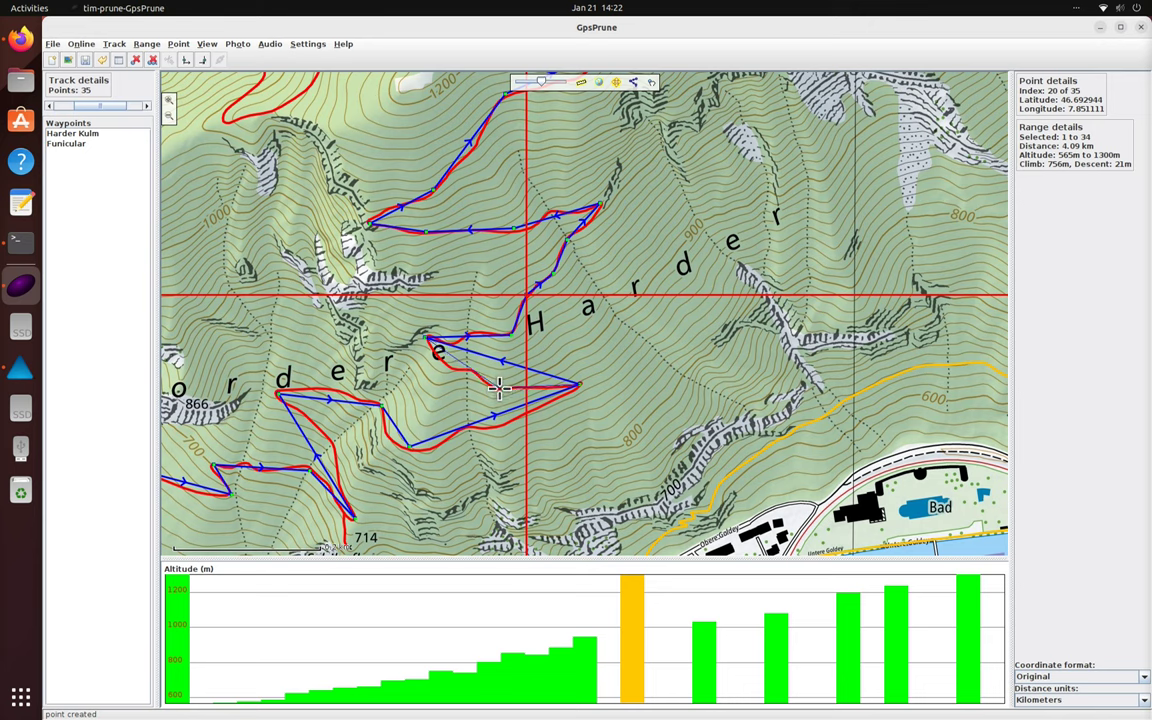
{"action": "left_click", "coordinate": [500, 387]}
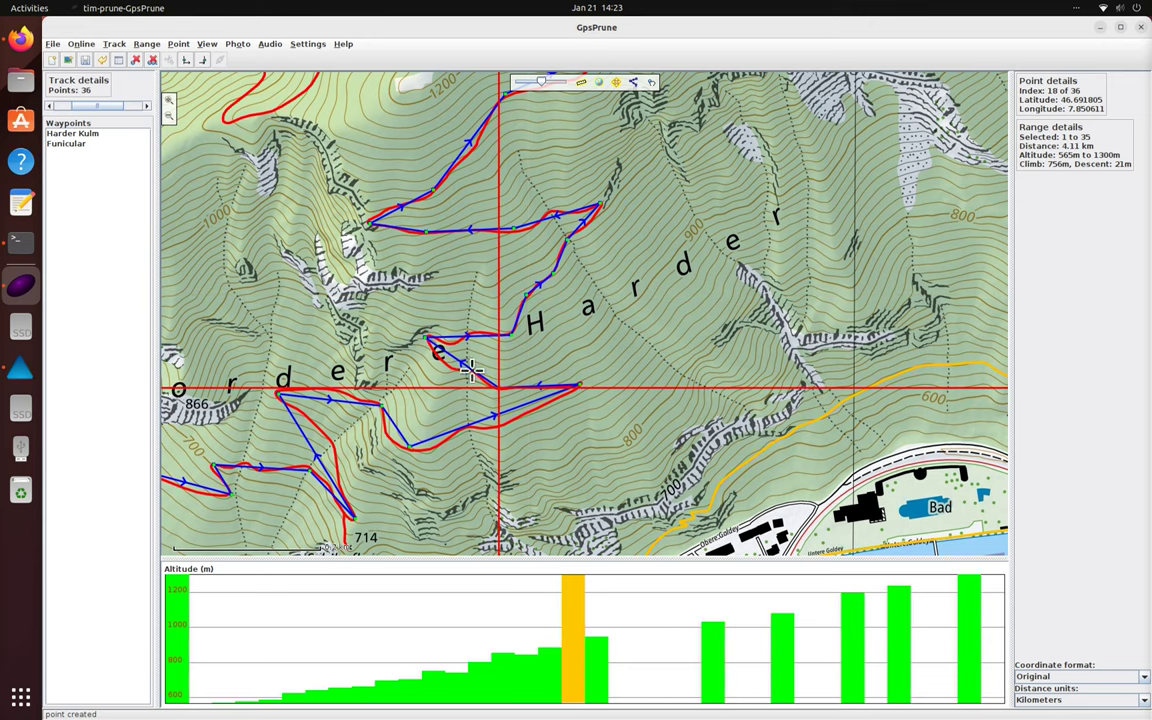
{"action": "left_click", "coordinate": [458, 362]}
{"action": "left_click", "coordinate": [442, 365]}
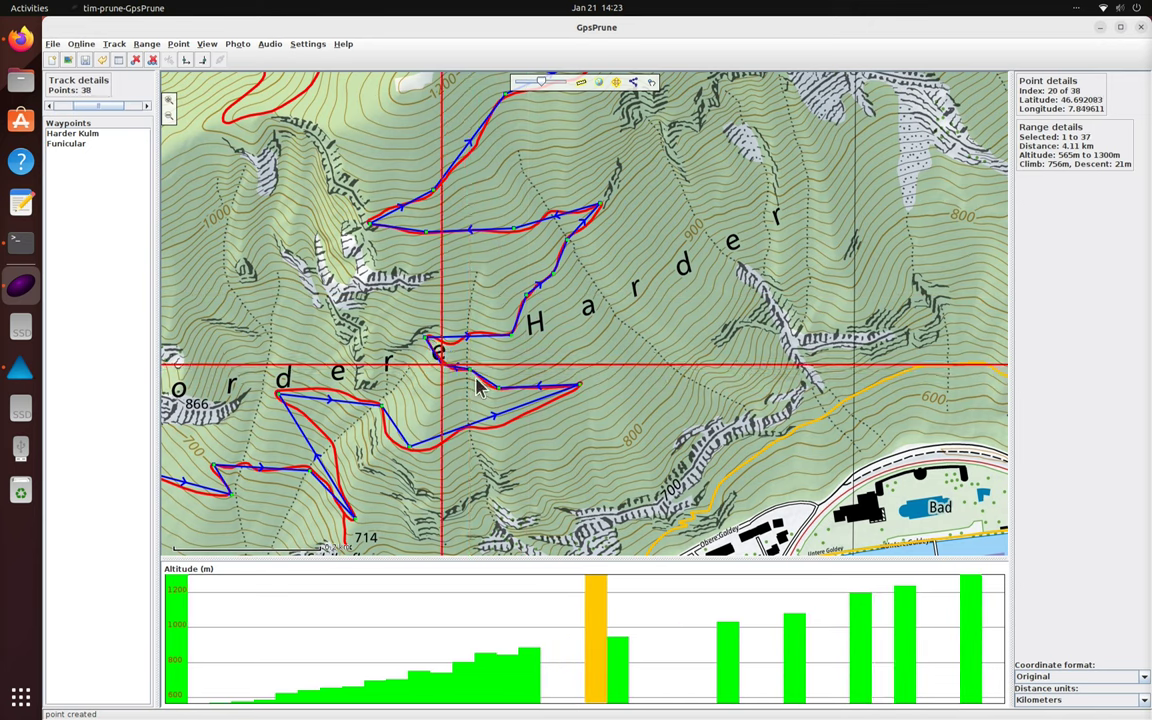
{"action": "left_click", "coordinate": [477, 332]}
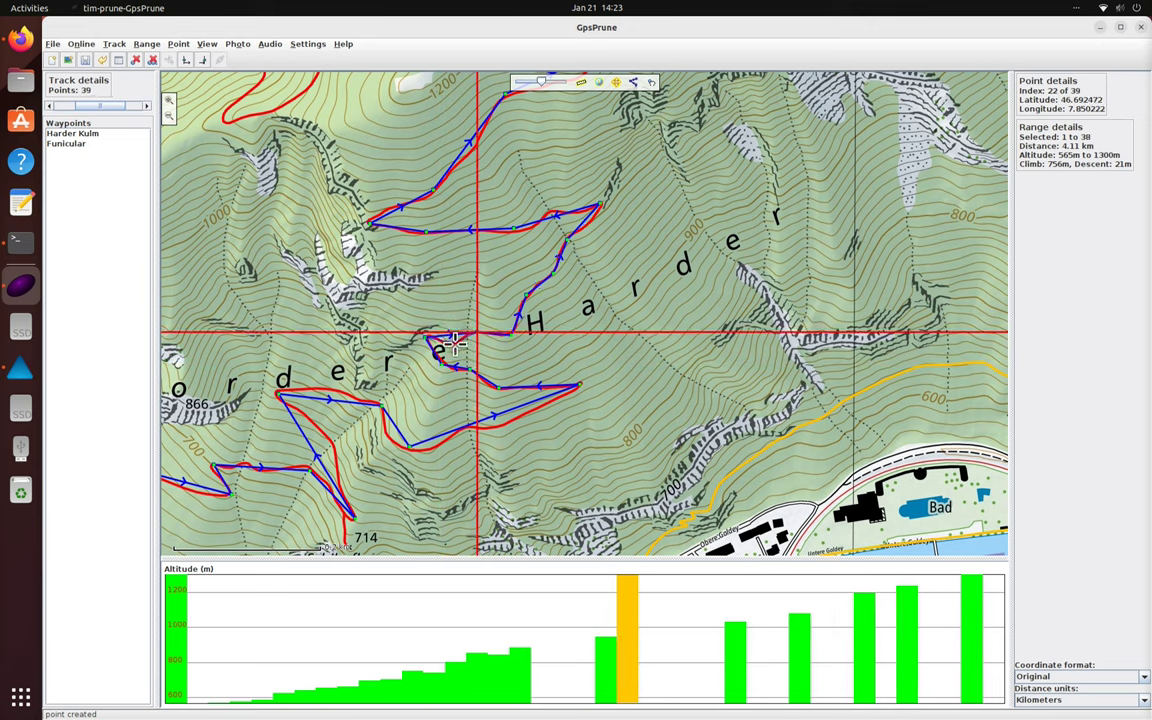
{"action": "left_click", "coordinate": [455, 343]}
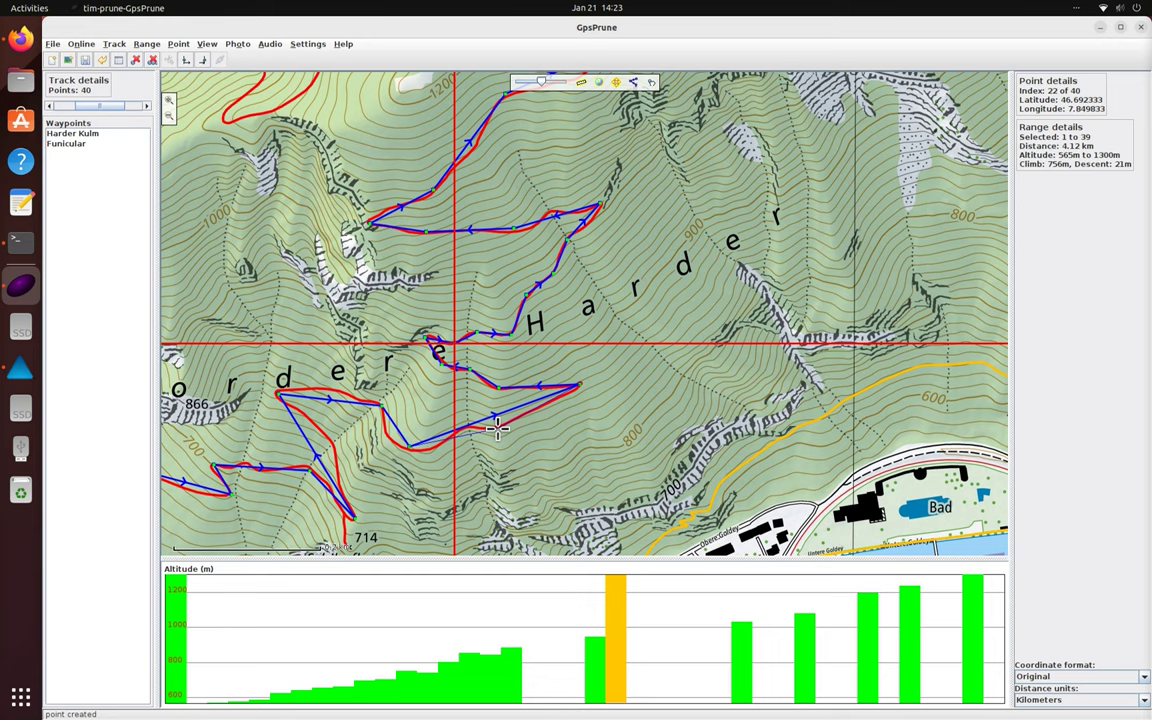
{"action": "left_click", "coordinate": [497, 428]}
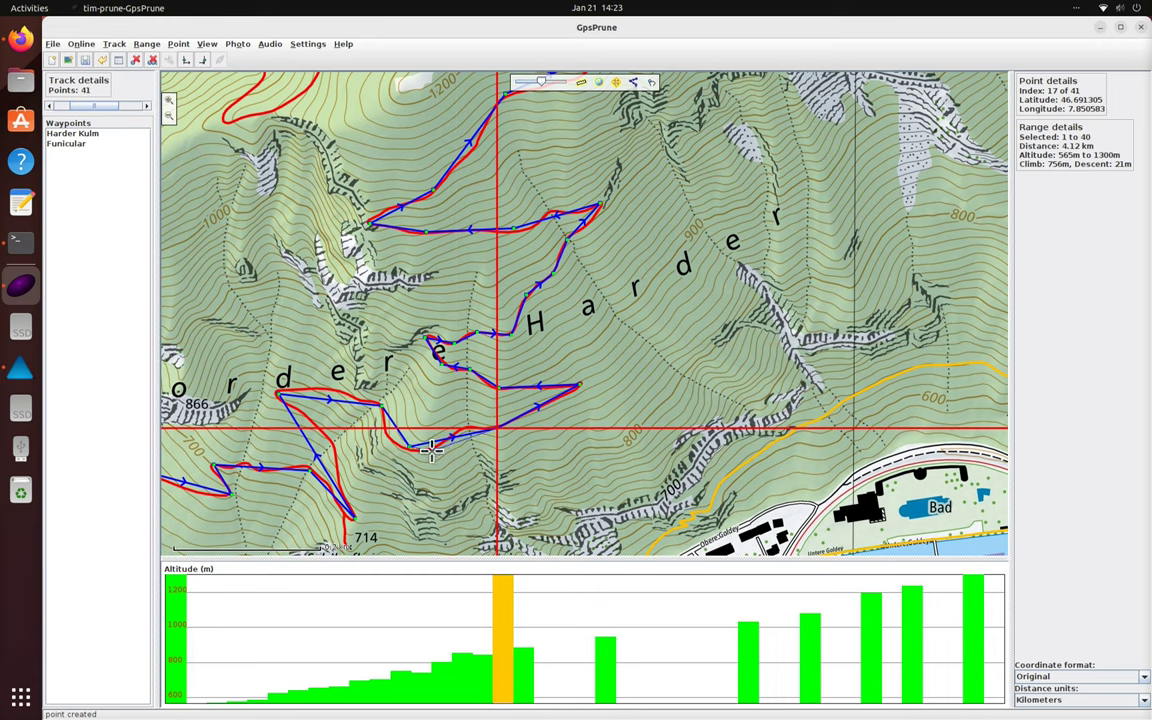
{"action": "left_click", "coordinate": [430, 449]}
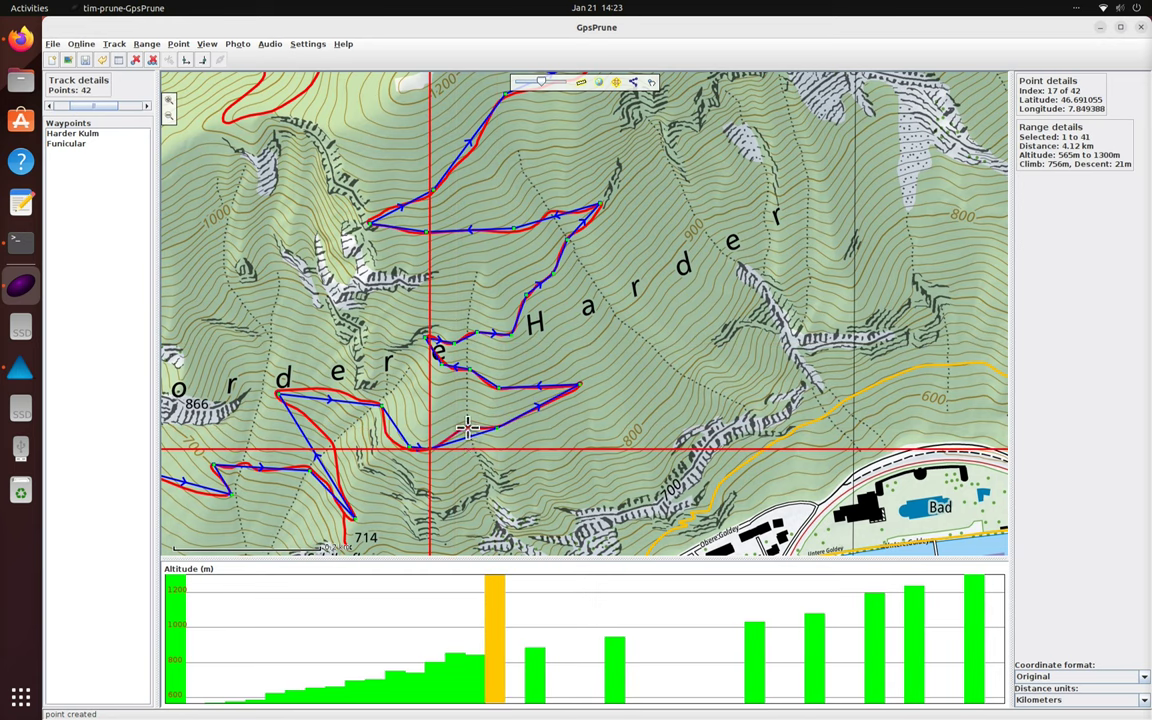
{"action": "left_click", "coordinate": [466, 427]}
{"action": "left_click", "coordinate": [409, 447]}
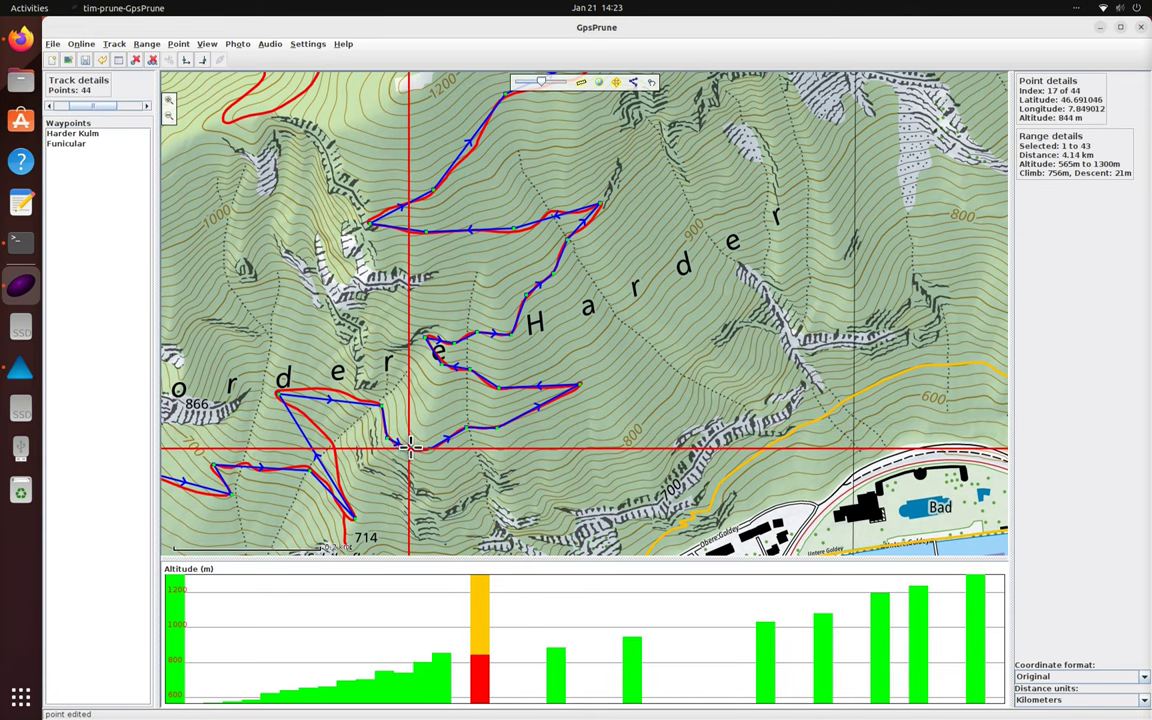
Step: Add points along the western switchbacks near Vordere, Schibeflue and Galgen
{"action": "left_click_drag", "start_coordinate": [329, 399], "coordinate": [328, 392]}
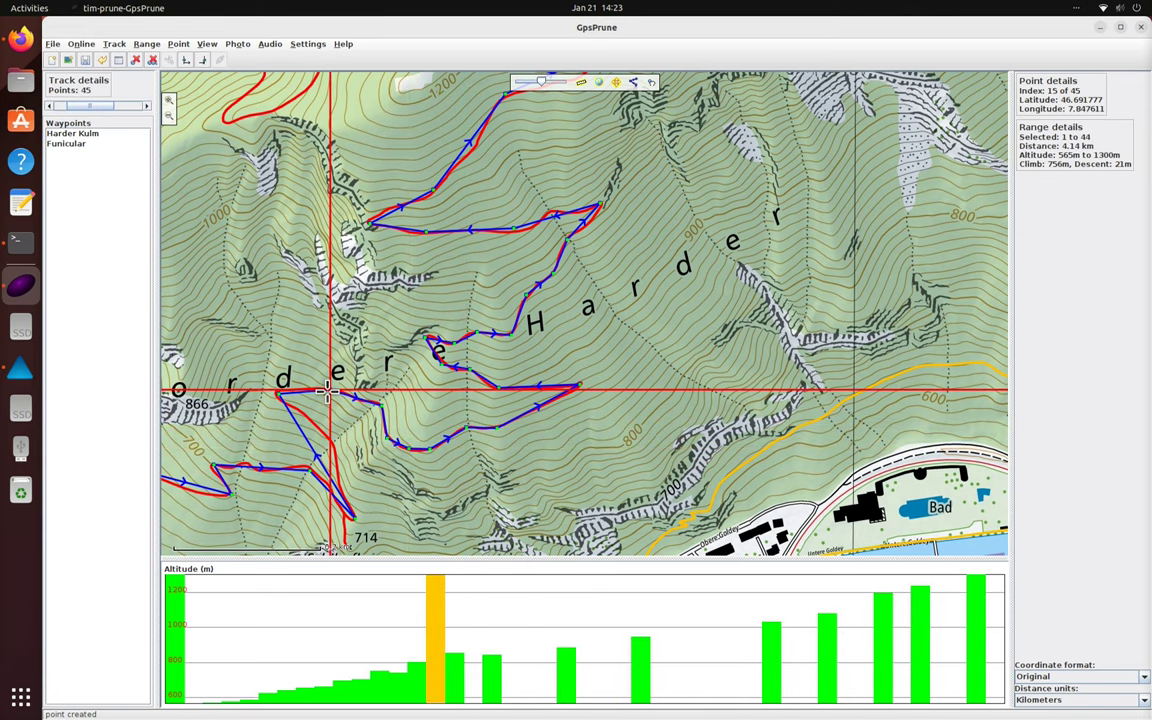
{"action": "left_click", "coordinate": [306, 392]}
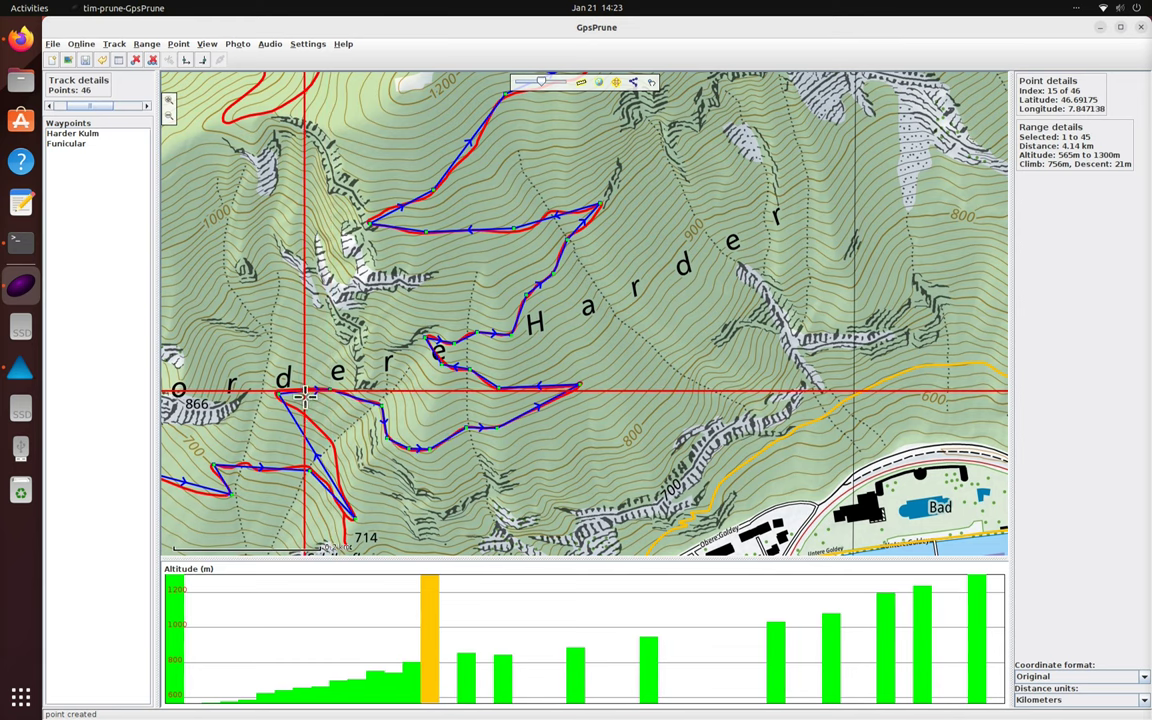
{"action": "left_click", "coordinate": [331, 443]}
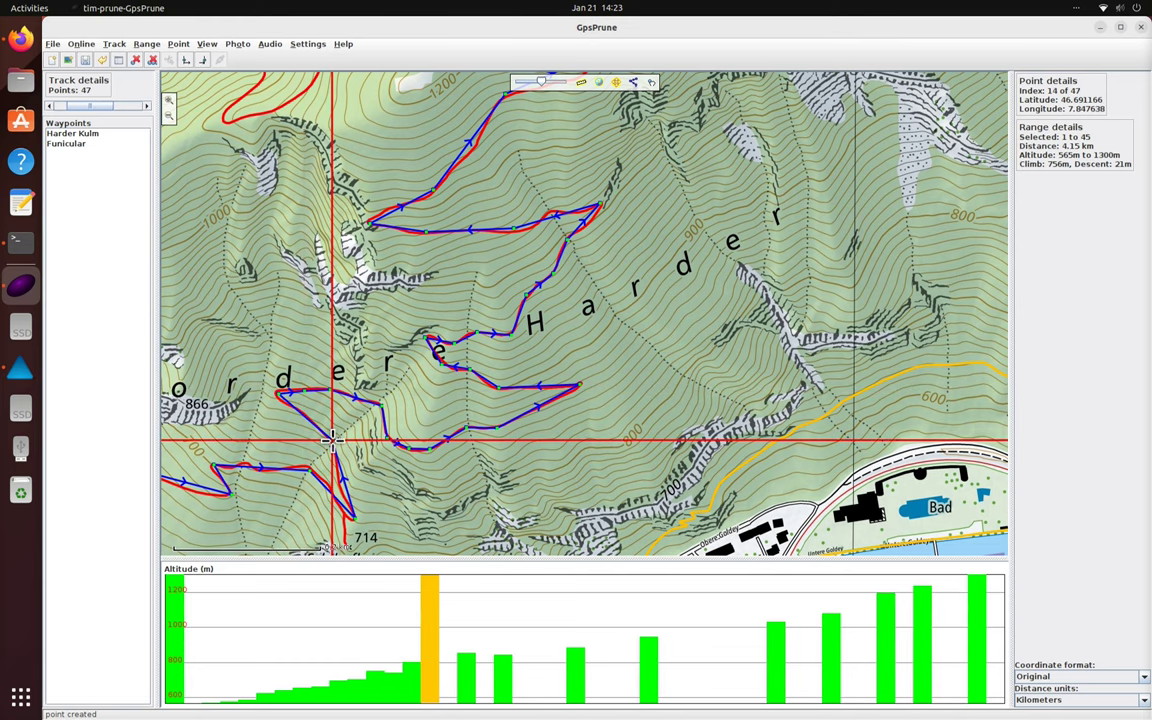
{"action": "left_click_drag", "start_coordinate": [437, 463], "coordinate": [740, 360]}
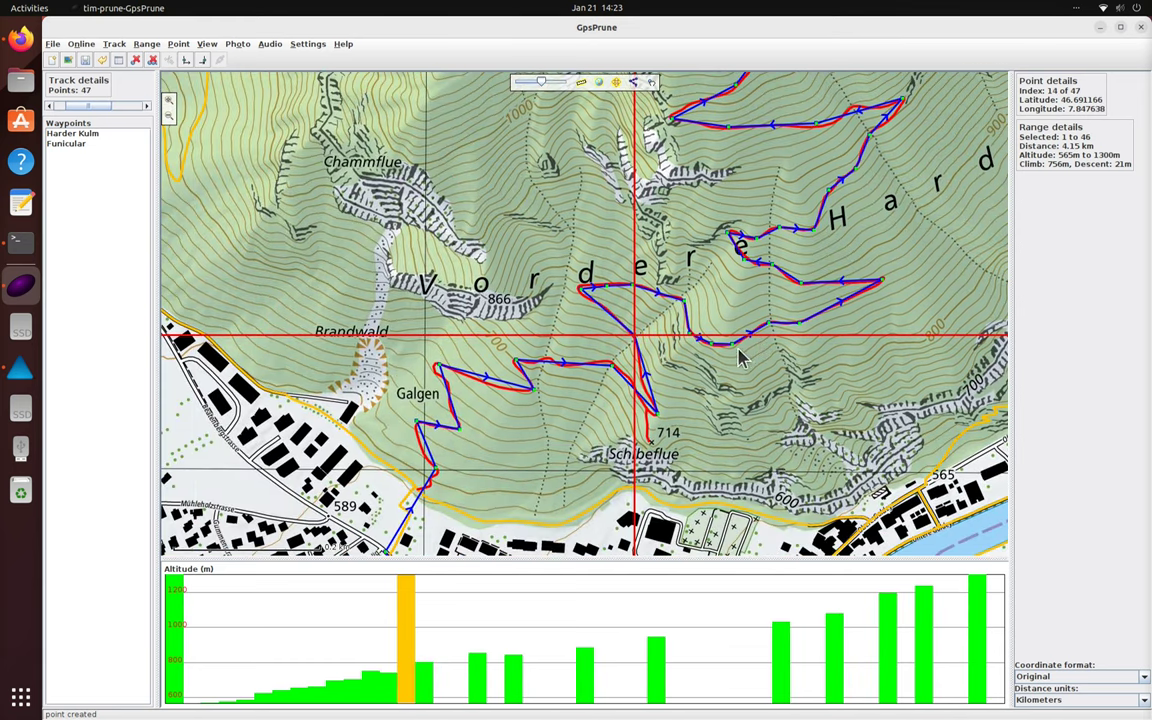
{"action": "left_click", "coordinate": [643, 377]}
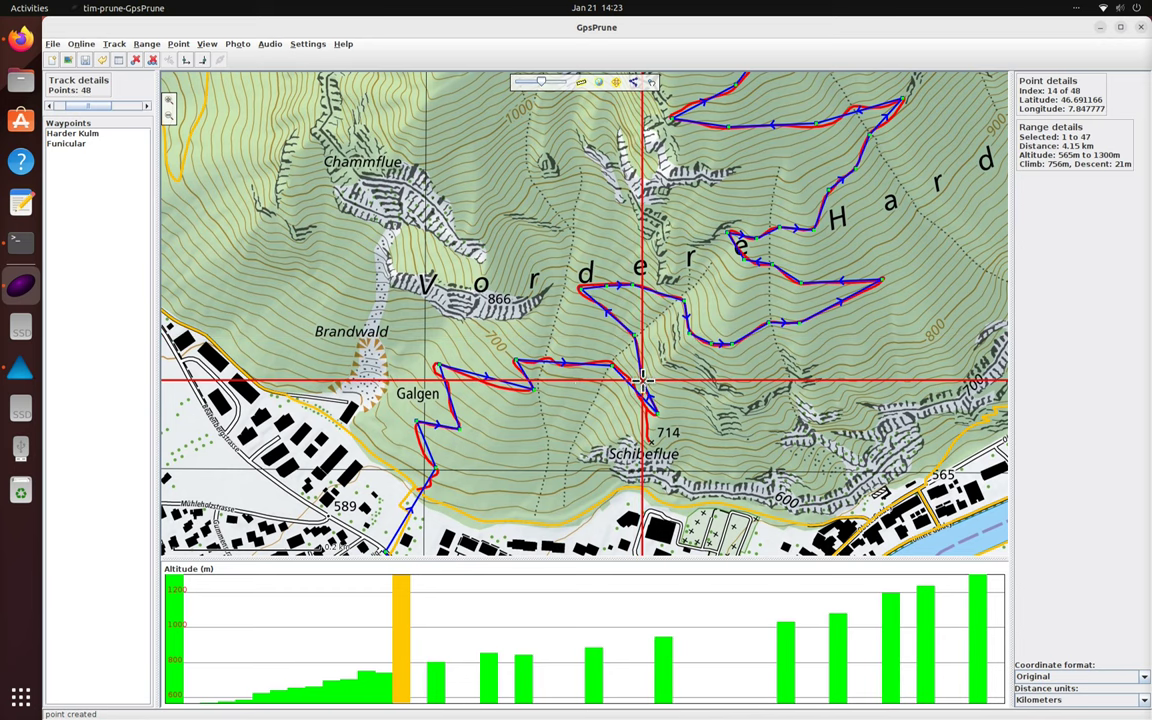
{"action": "left_click", "coordinate": [501, 387]}
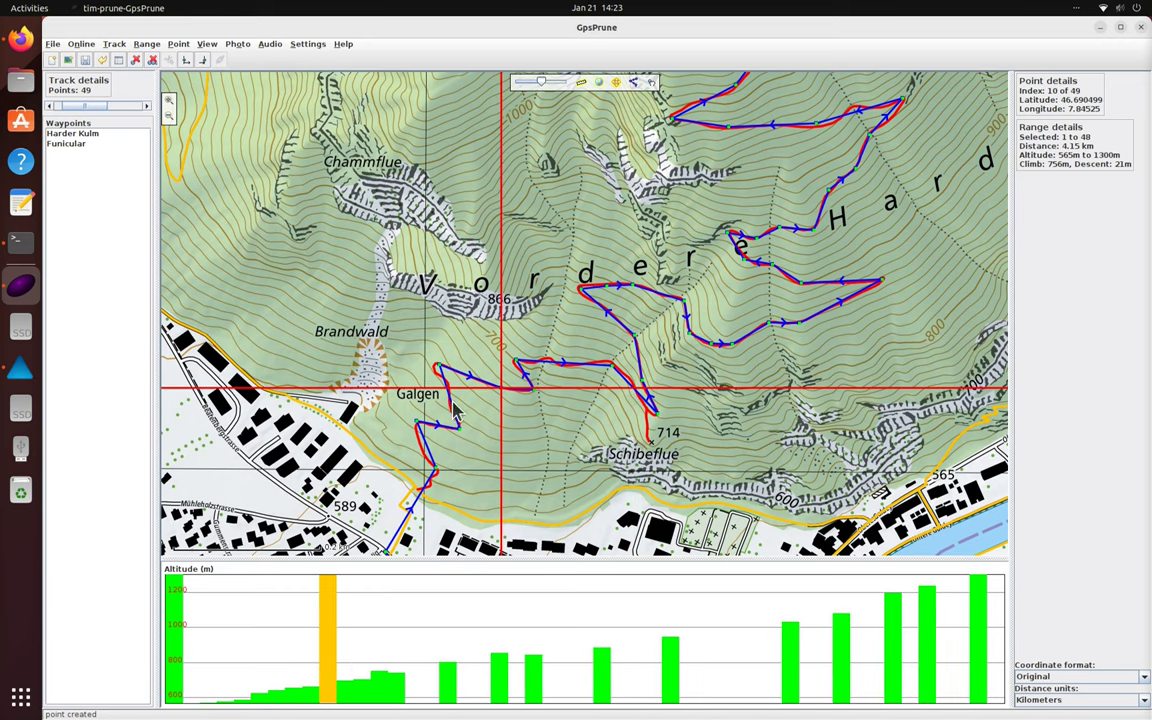
{"action": "left_click", "coordinate": [442, 370]}
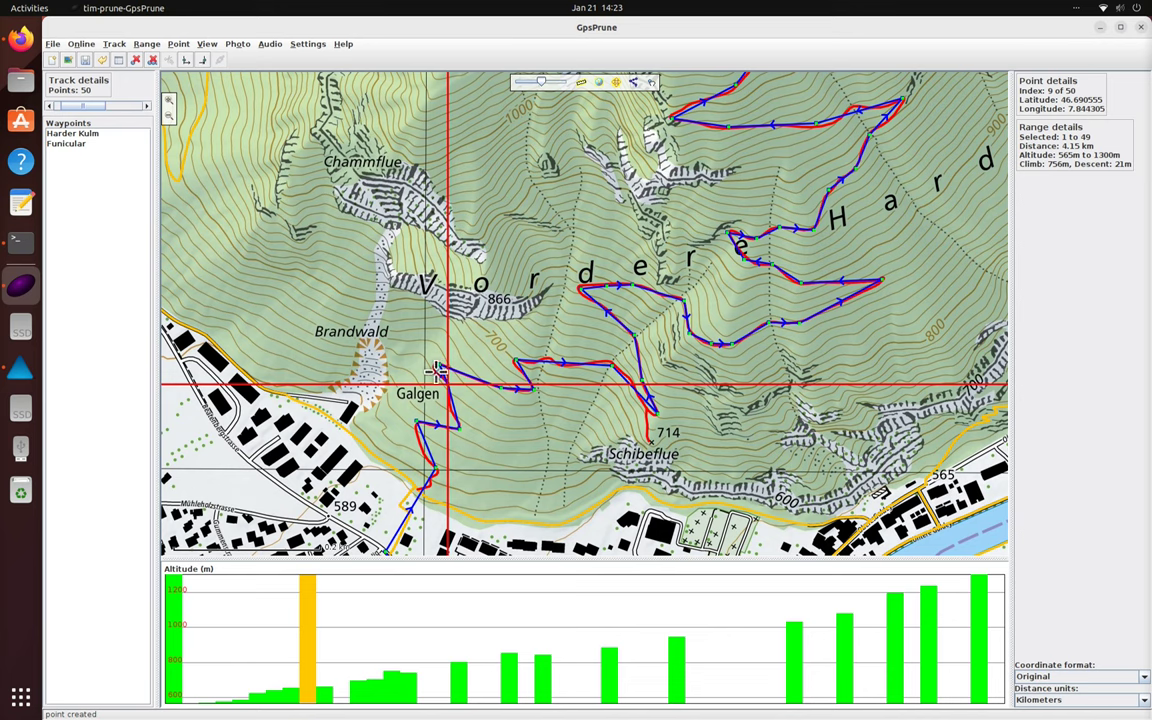
{"action": "left_click", "coordinate": [436, 370]}
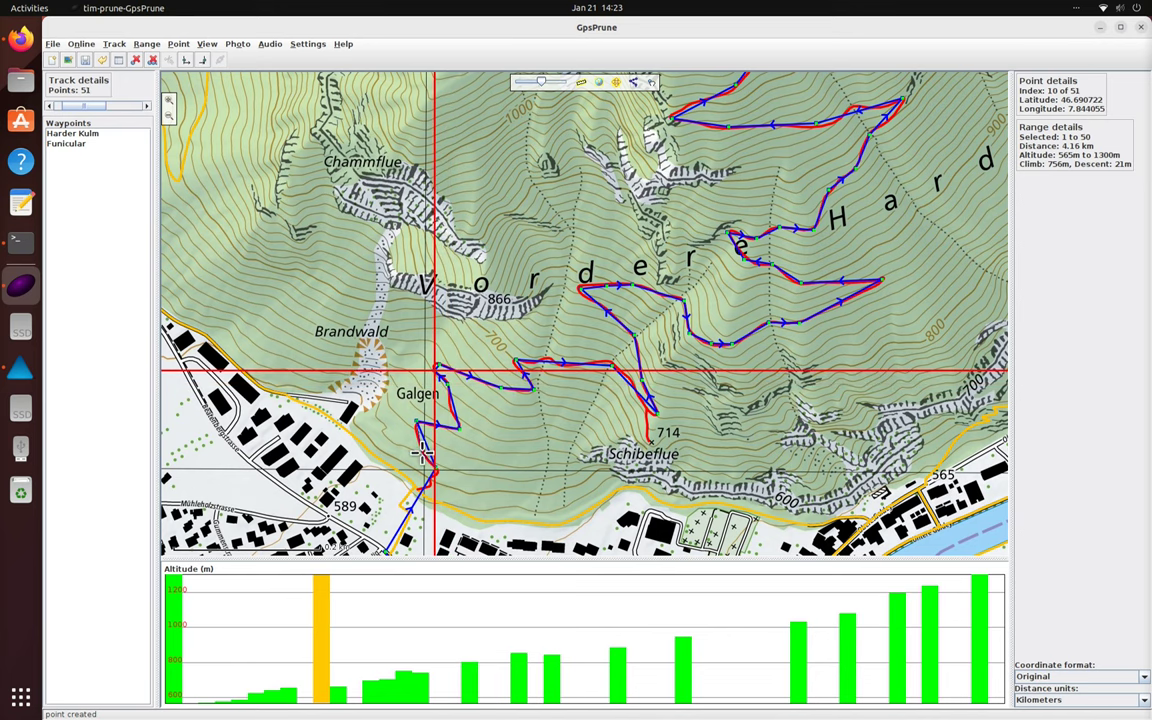
{"action": "left_click", "coordinate": [421, 453]}
Step: Match the trail down to the forest edge and spot height 589
{"action": "left_click_drag", "start_coordinate": [544, 486], "coordinate": [595, 275]}
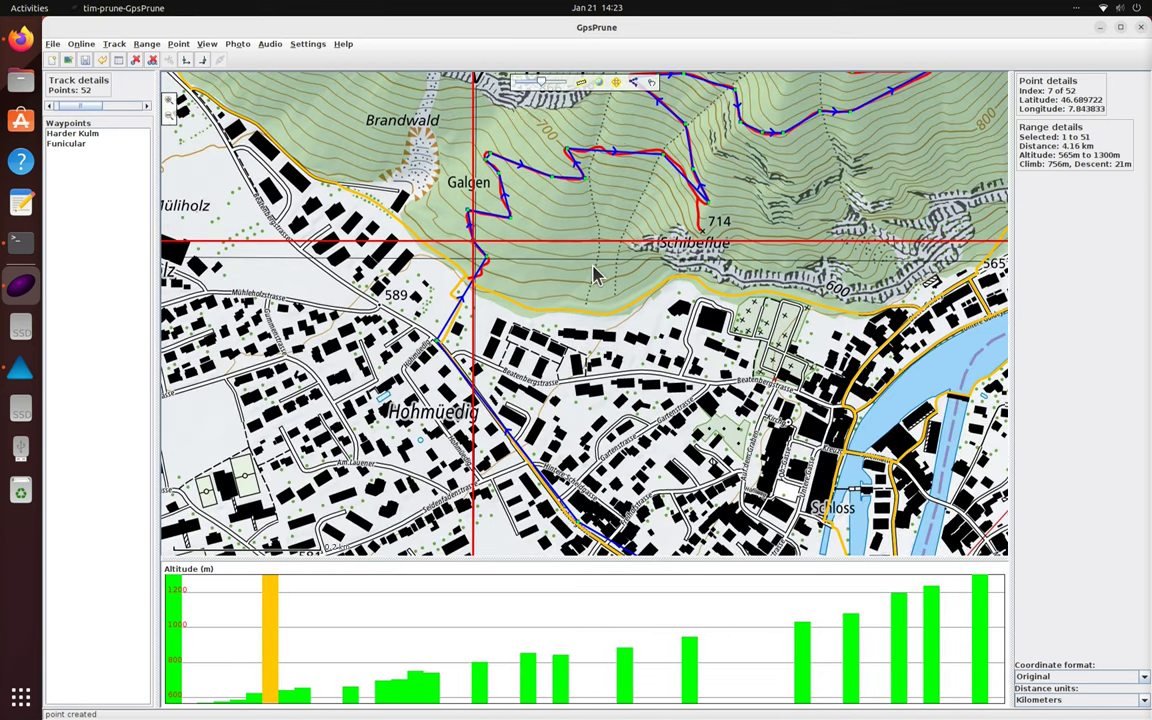
{"action": "left_click", "coordinate": [460, 298]}
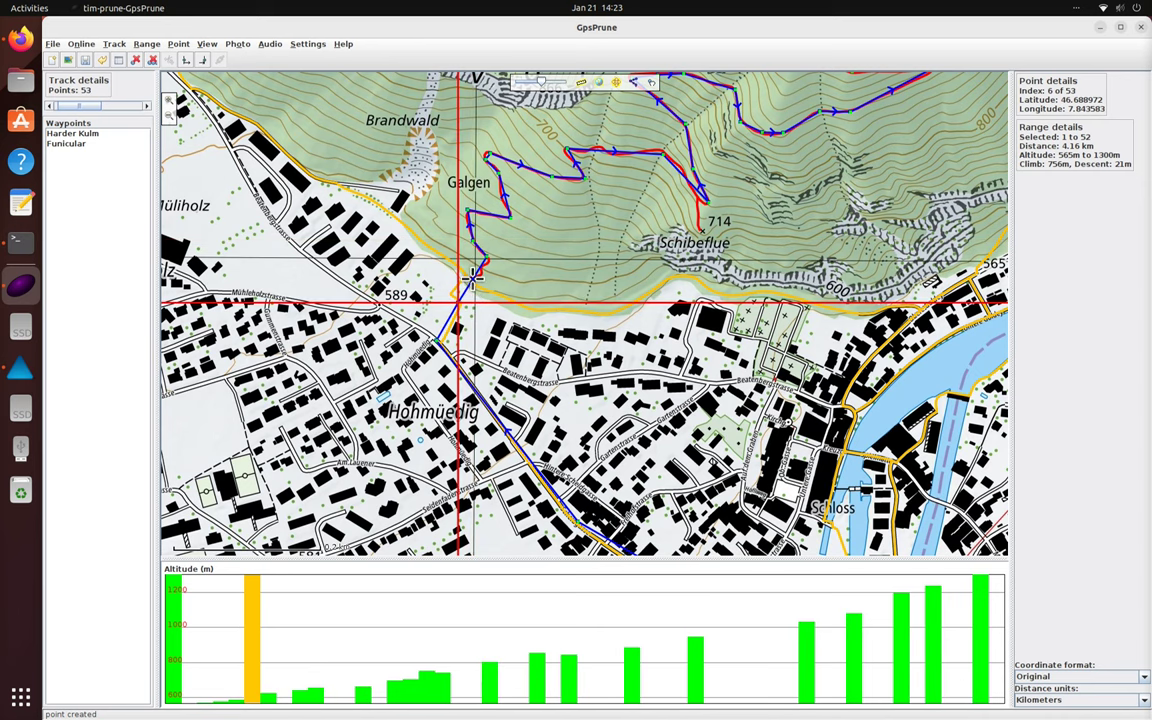
{"action": "left_click", "coordinate": [457, 290]}
{"action": "left_click_drag", "start_coordinate": [467, 280], "coordinate": [472, 280]}
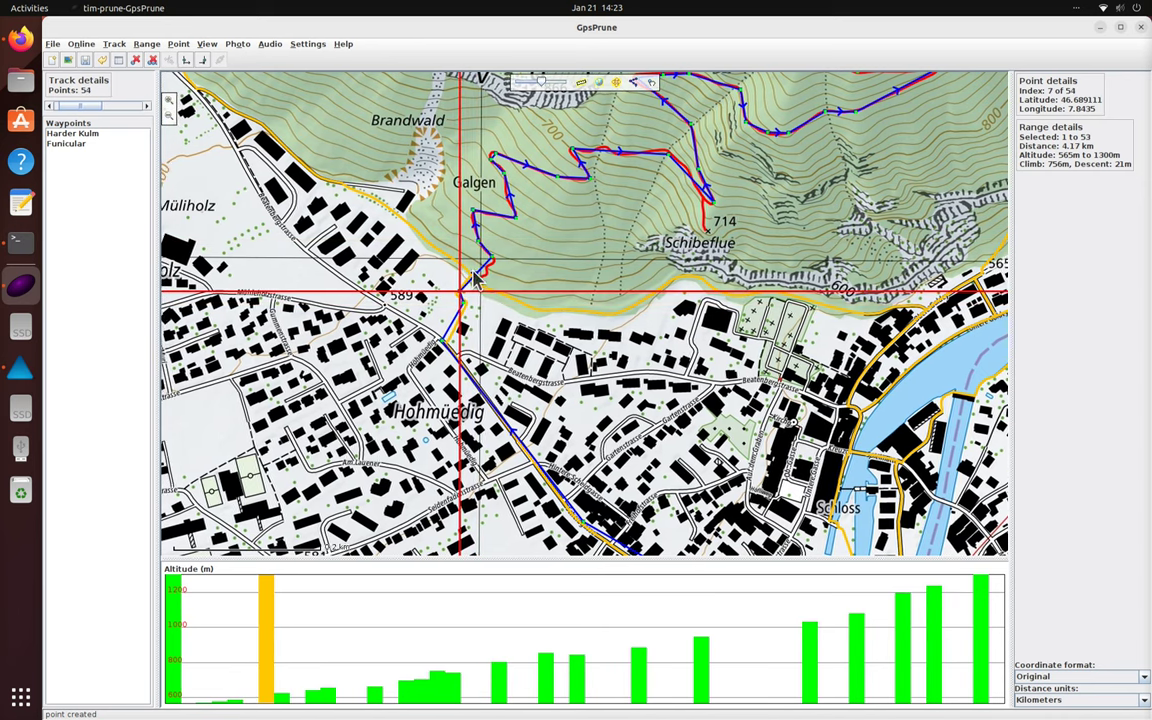
{"action": "left_click", "coordinate": [480, 270]}
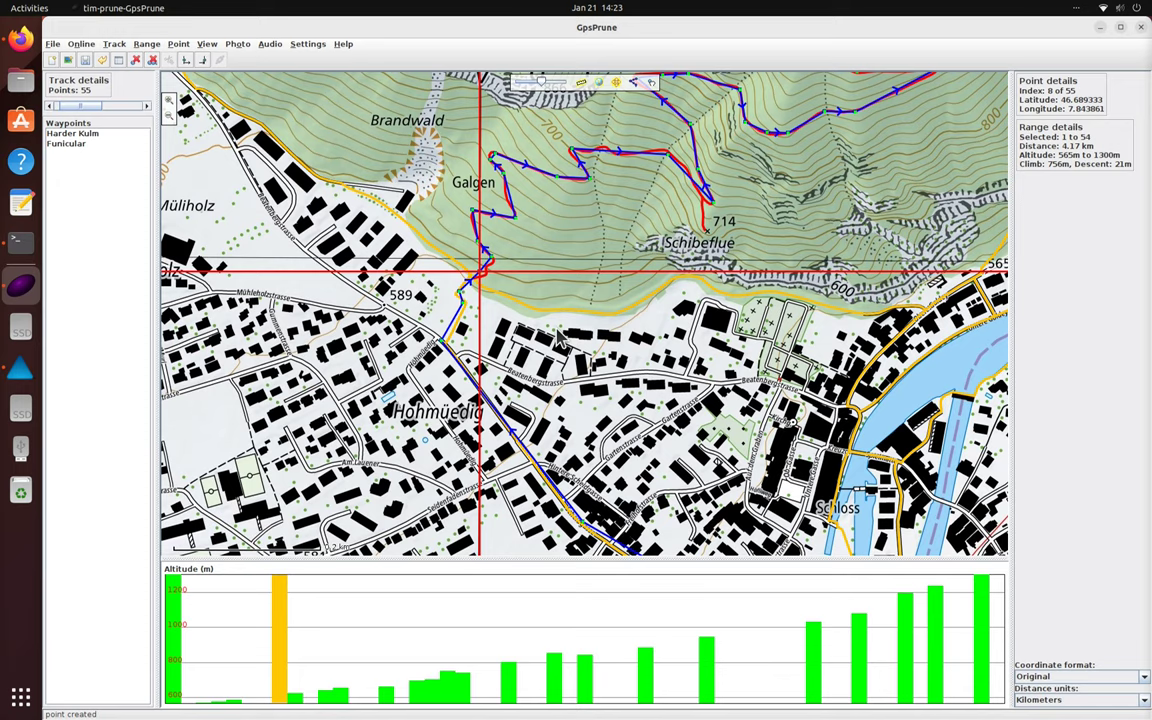
Step: Adjust a track point near Interlaken West, then zoom out to frame the 55-point route
{"action": "key", "text": "Down"}
{"action": "key", "text": "Down"}
{"action": "key", "text": "Down"}
{"action": "key", "text": "Down"}
{"action": "key", "text": "Down"}
{"action": "key", "text": "Down"}
{"action": "key", "text": "Down"}
{"action": "key", "text": "Down"}
{"action": "key", "text": "Down"}
{"action": "key", "text": "Down"}
{"action": "key", "text": "Right"}
{"action": "key", "text": "Right"}
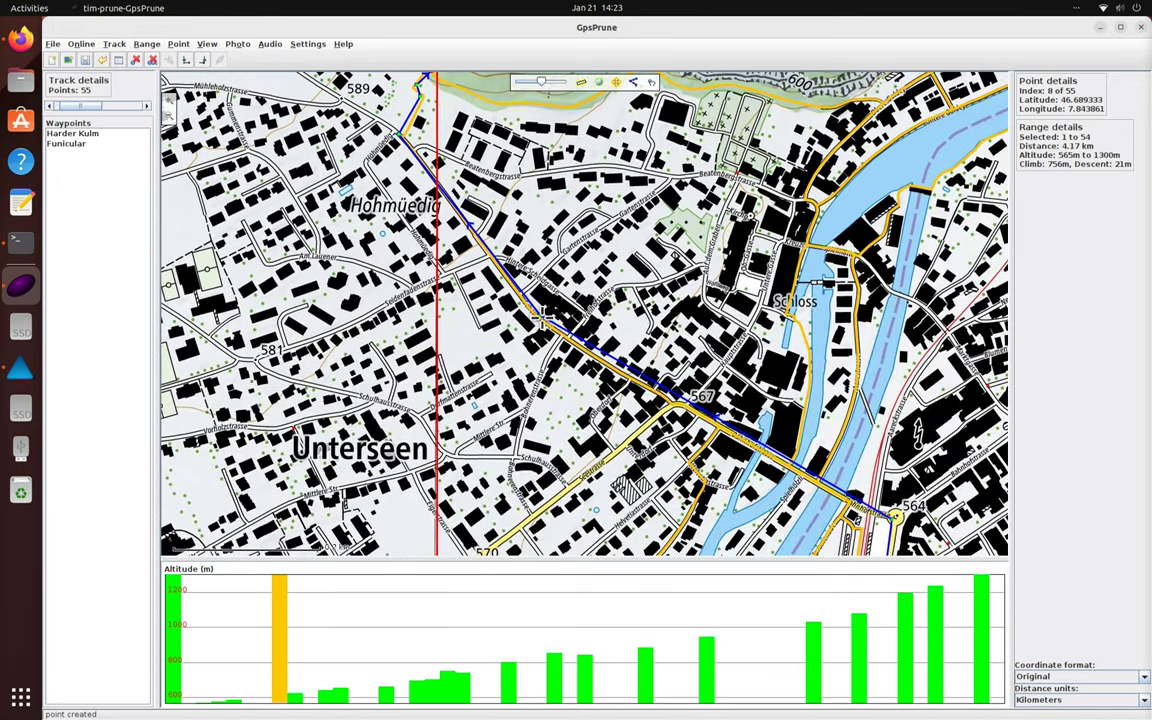
{"action": "left_click_drag", "start_coordinate": [548, 305], "coordinate": [540, 318]}
{"action": "left_click_drag", "start_coordinate": [712, 342], "coordinate": [629, 276]}
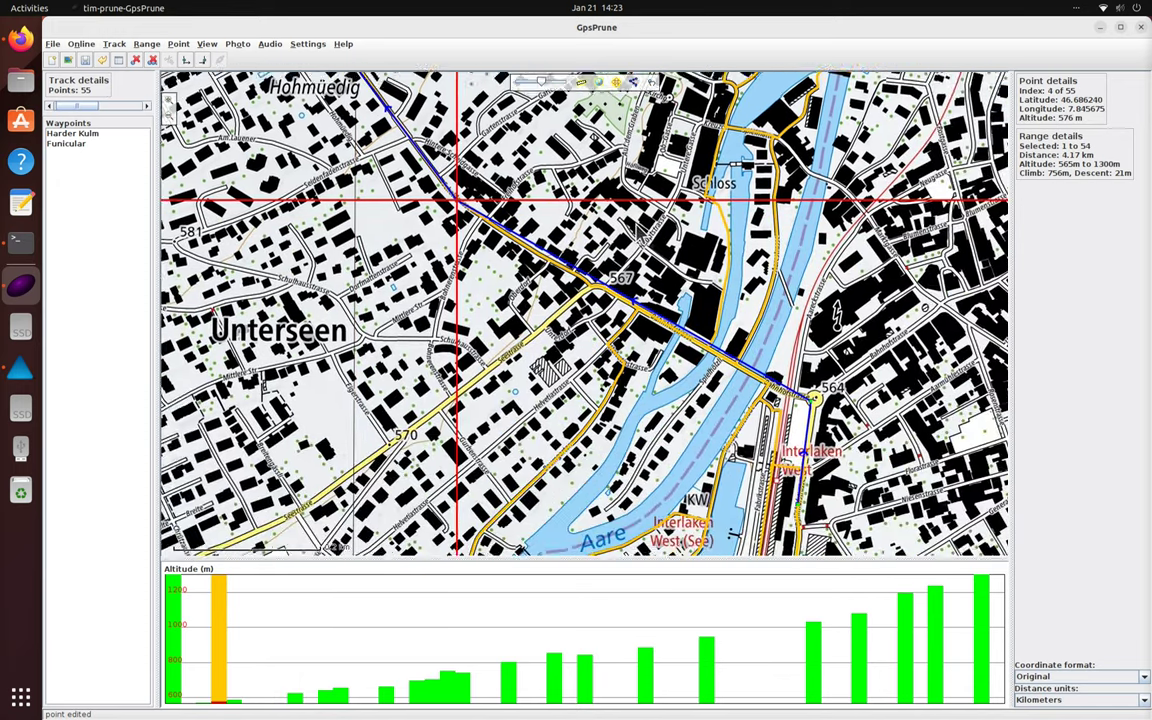
{"action": "scroll", "coordinate": [638, 232], "scroll_direction": "down", "scroll_amount": 1}
{"action": "scroll", "coordinate": [638, 232], "scroll_direction": "down", "scroll_amount": 1}
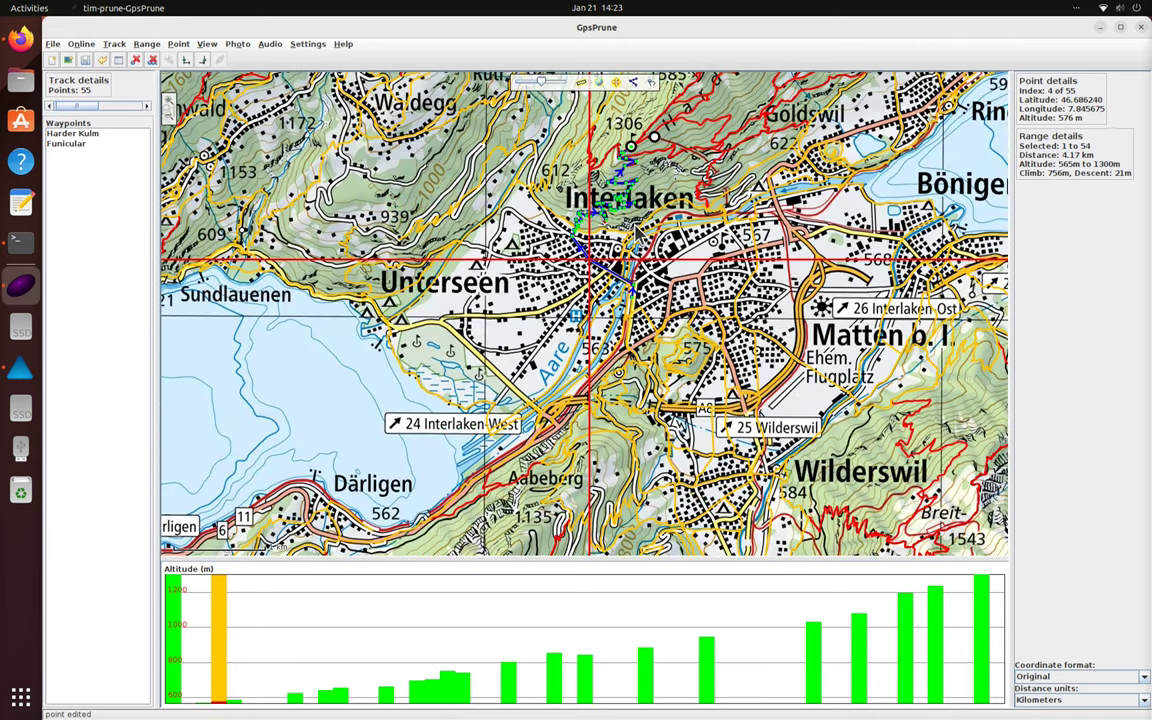
{"action": "left_click_drag", "start_coordinate": [722, 258], "coordinate": [677, 405]}
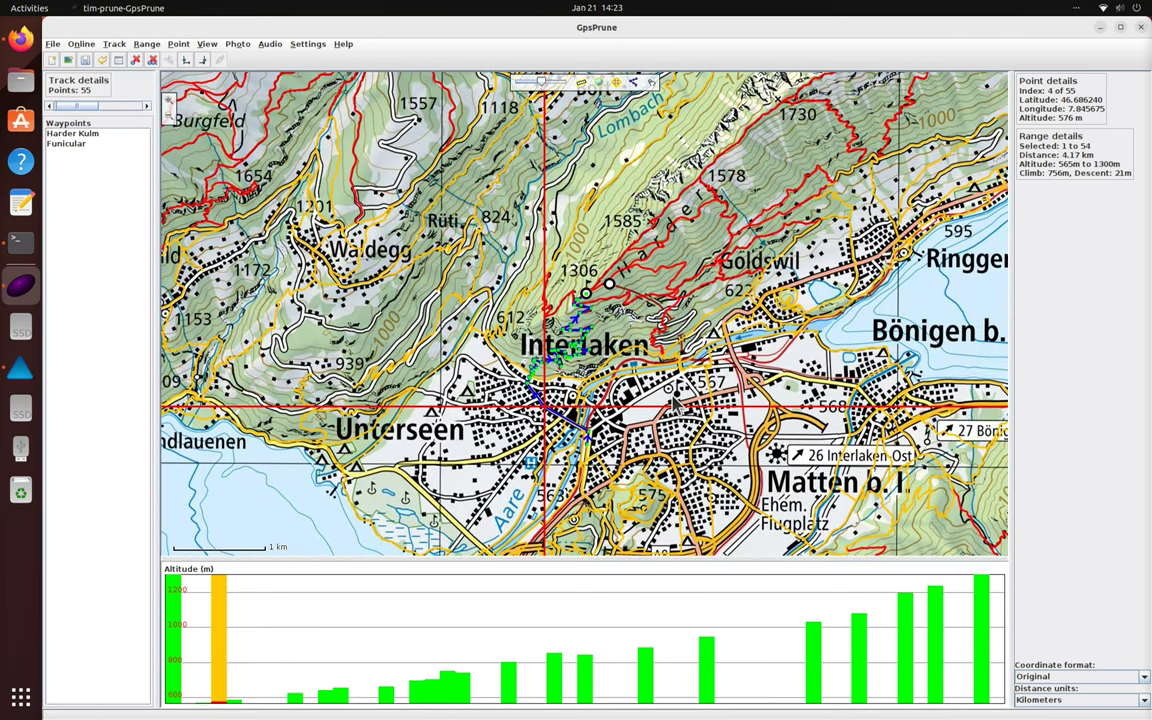
Step: Refetch SRTM altitudes for the track and clear the range selection
{"action": "left_click", "coordinate": [493, 252]}
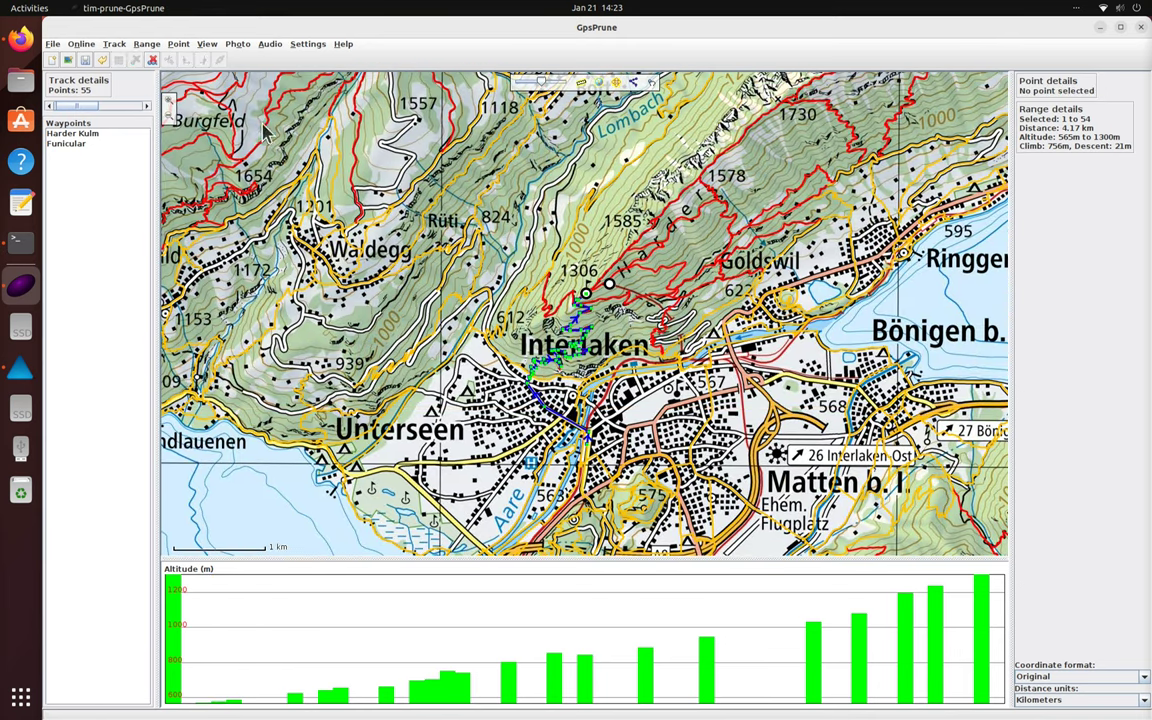
{"action": "left_click", "coordinate": [84, 45]}
{"action": "left_click", "coordinate": [95, 60]}
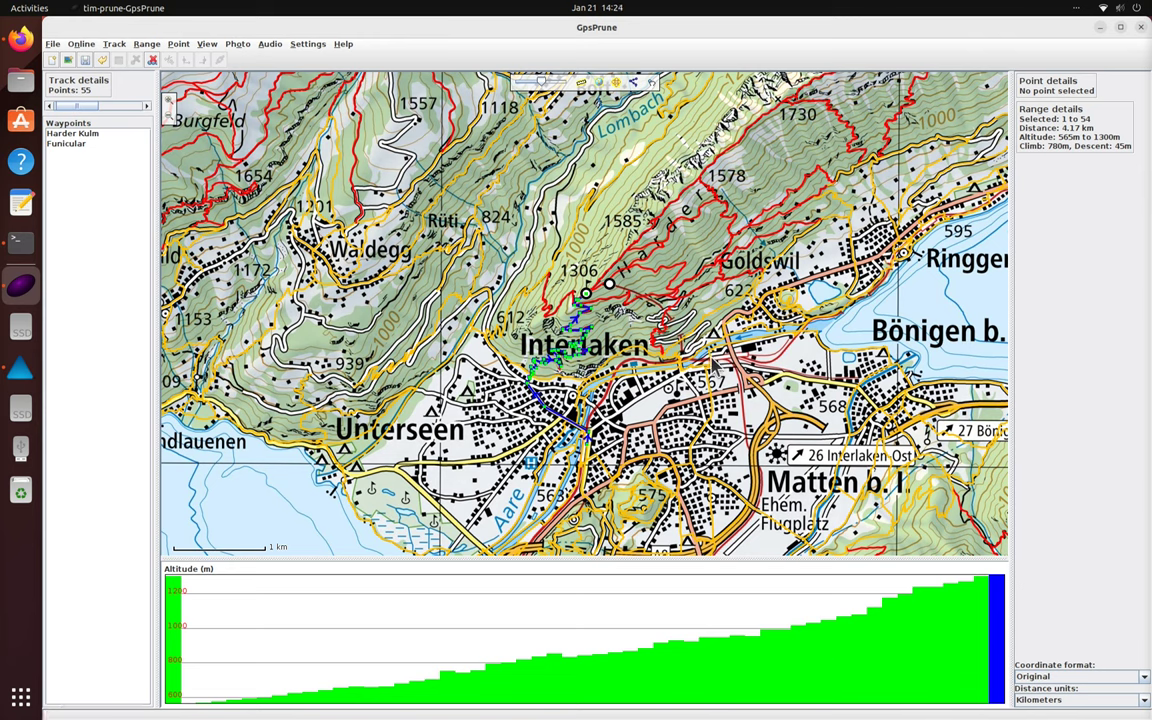
{"action": "left_click", "coordinate": [146, 44]}
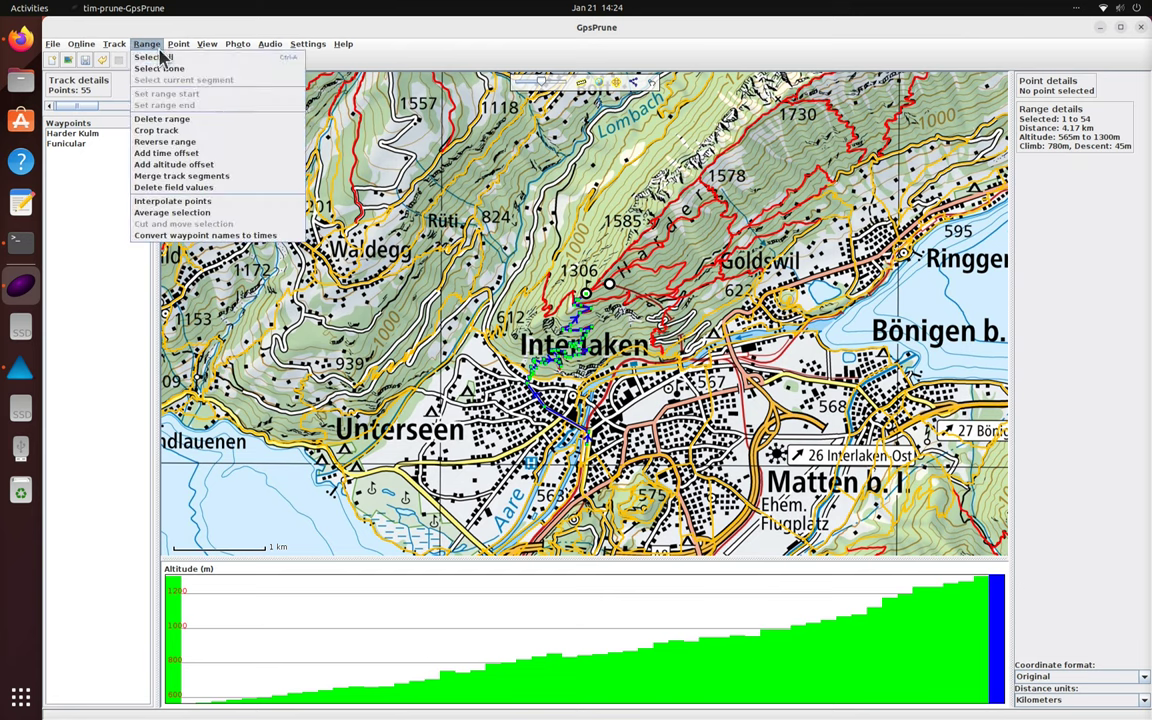
{"action": "left_click", "coordinate": [150, 62]}
Step: Create a 56th point high on the Harder ridge near Horet
{"action": "left_click_drag", "start_coordinate": [681, 314], "coordinate": [624, 470]}
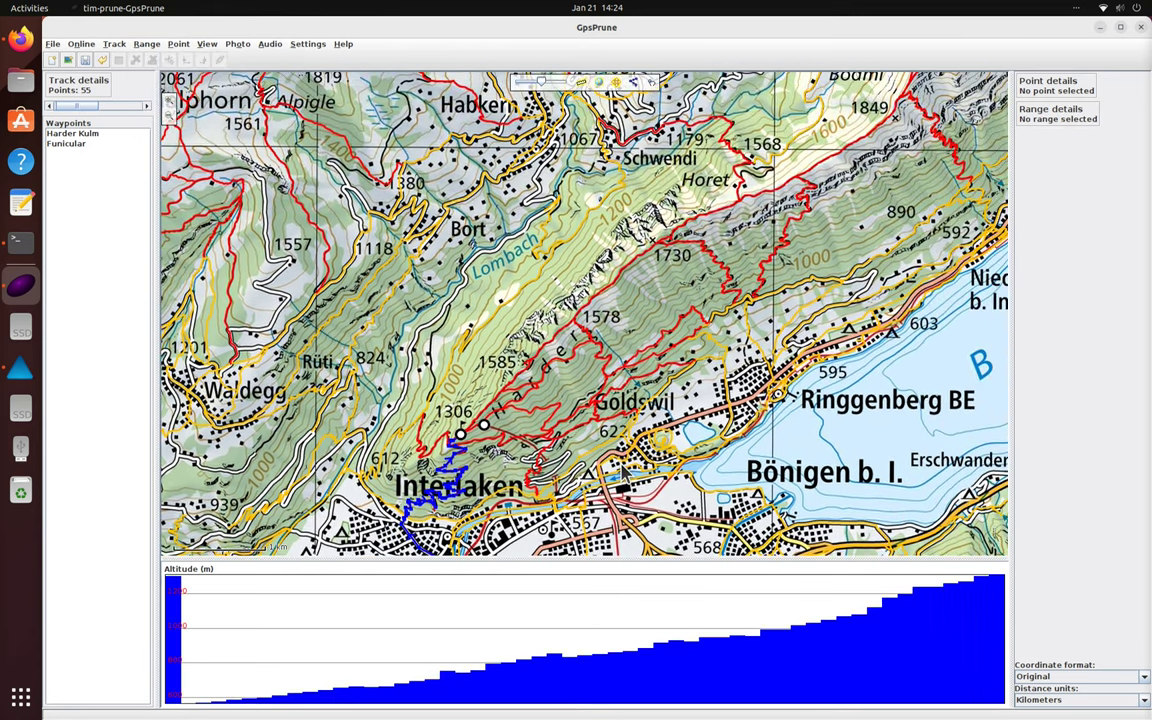
{"action": "right_click", "coordinate": [783, 188]}
{"action": "left_click", "coordinate": [815, 236]}
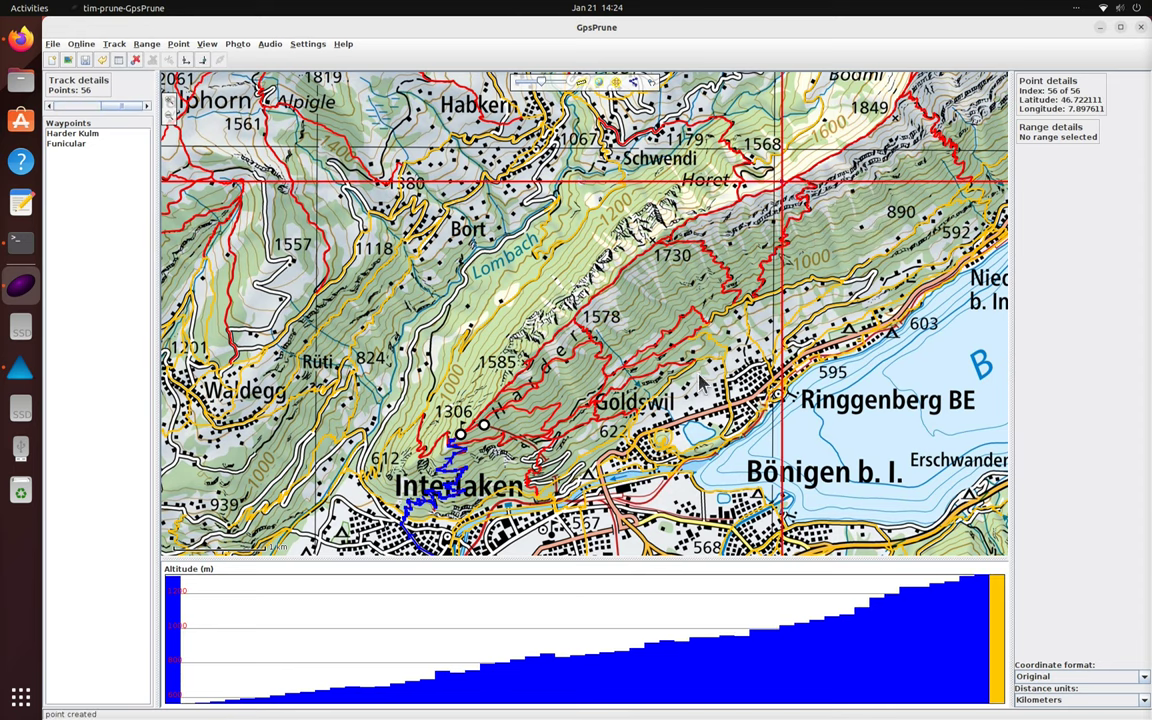
{"action": "left_click_drag", "start_coordinate": [700, 383], "coordinate": [800, 135]}
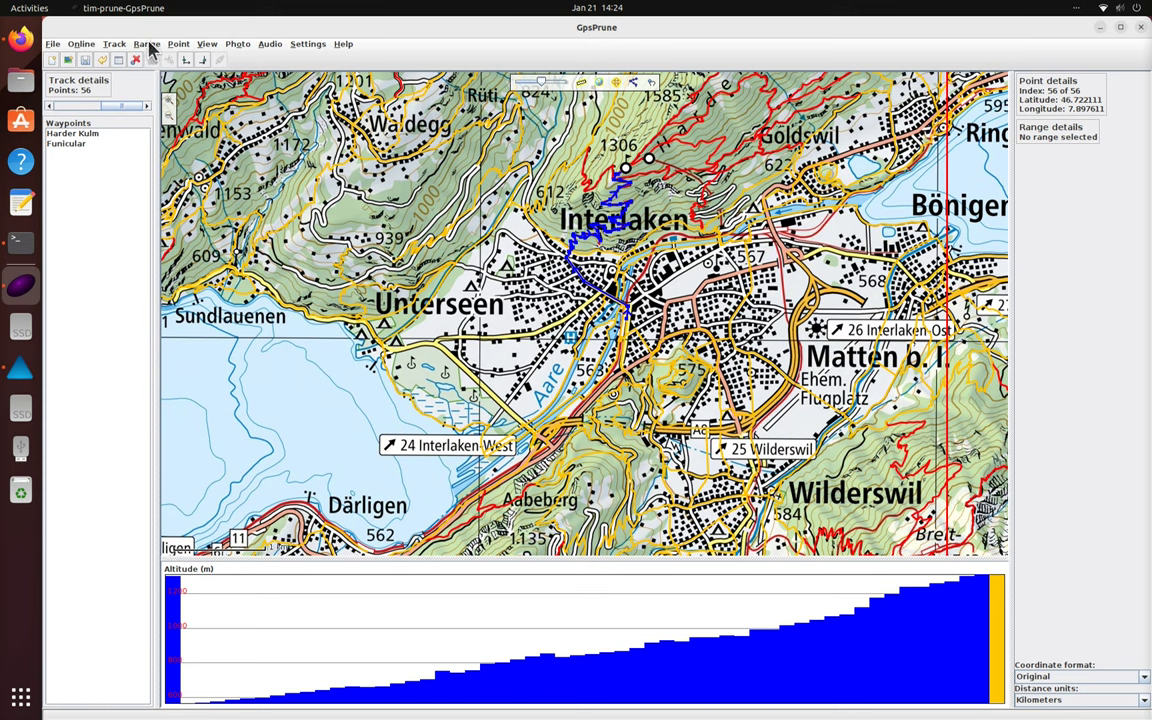
Step: Generate a 3D terrain view of the track draped with a Mapnik map image at zoom 15
{"action": "left_click", "coordinate": [210, 45]}
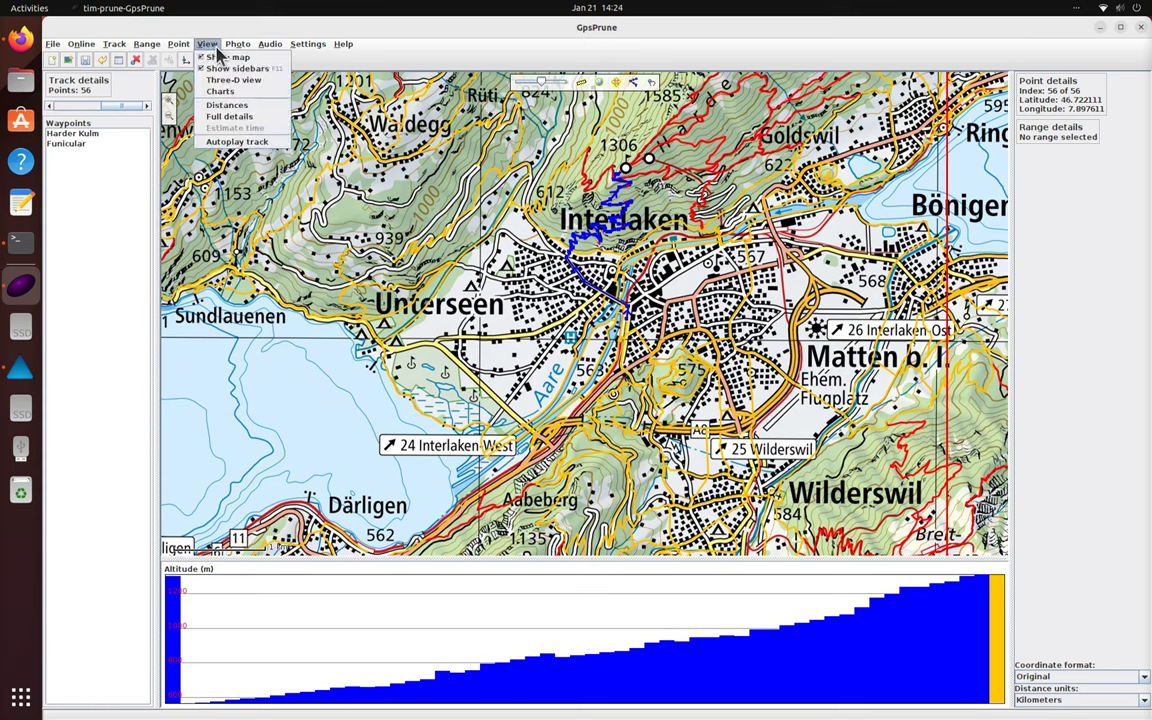
{"action": "left_click", "coordinate": [233, 80]}
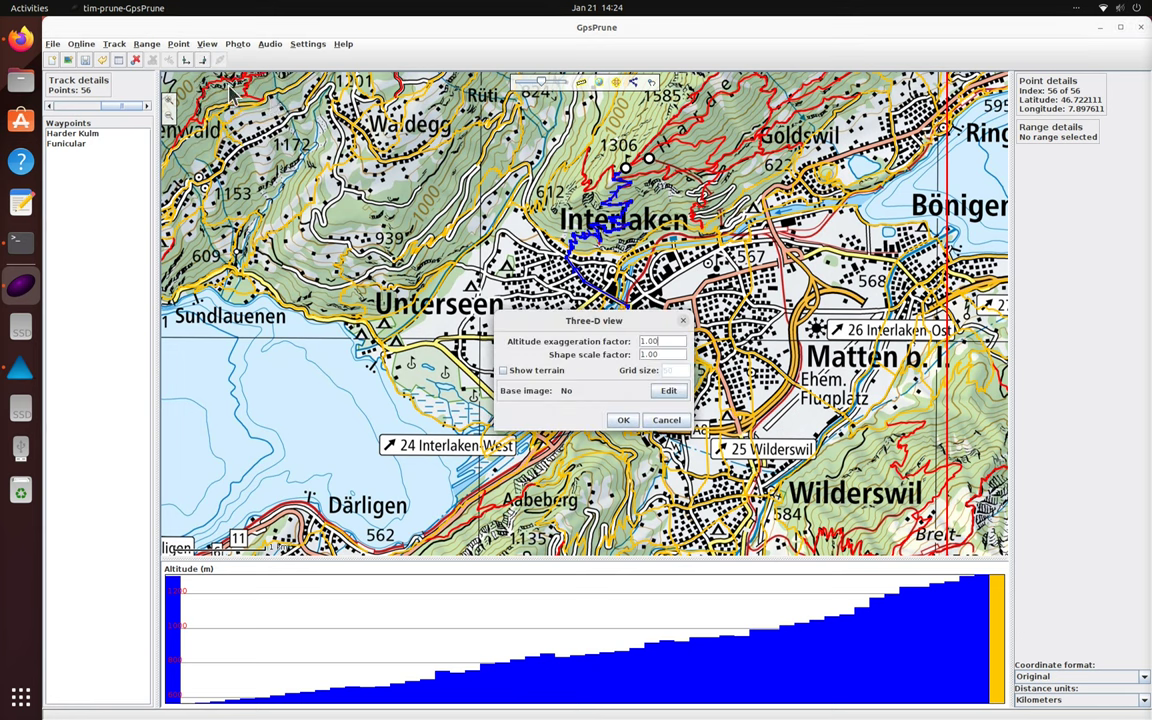
{"action": "left_click", "coordinate": [539, 371]}
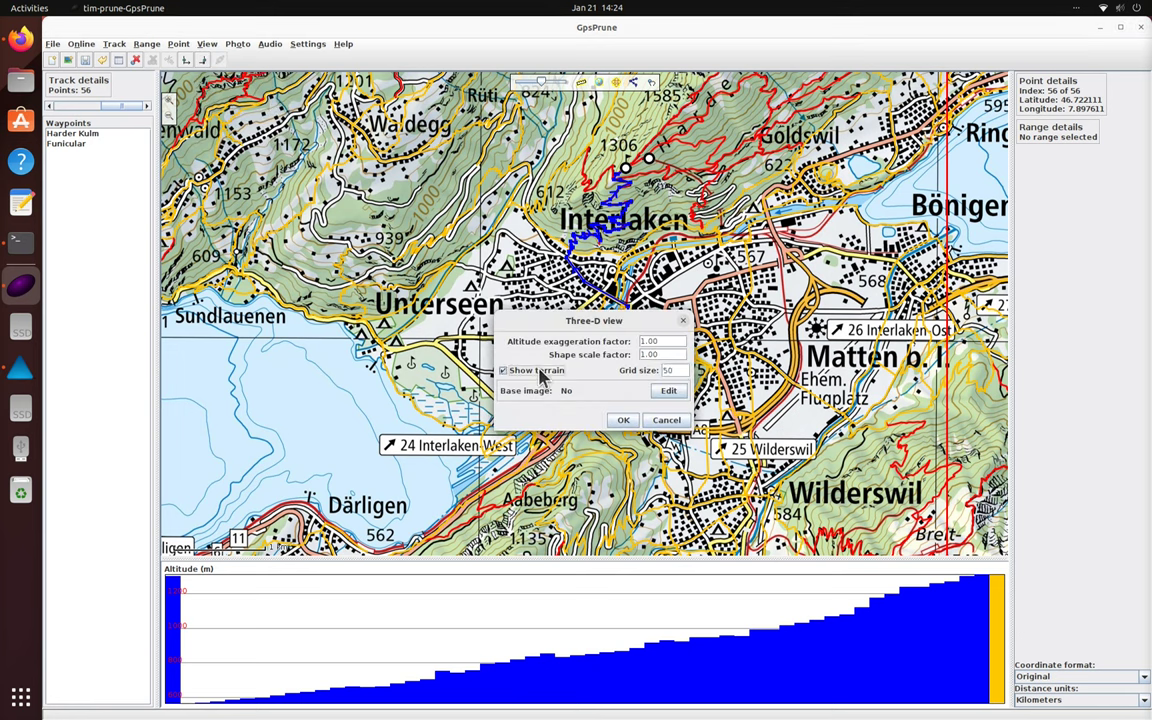
{"action": "left_click", "coordinate": [668, 392]}
{"action": "left_click", "coordinate": [610, 295]}
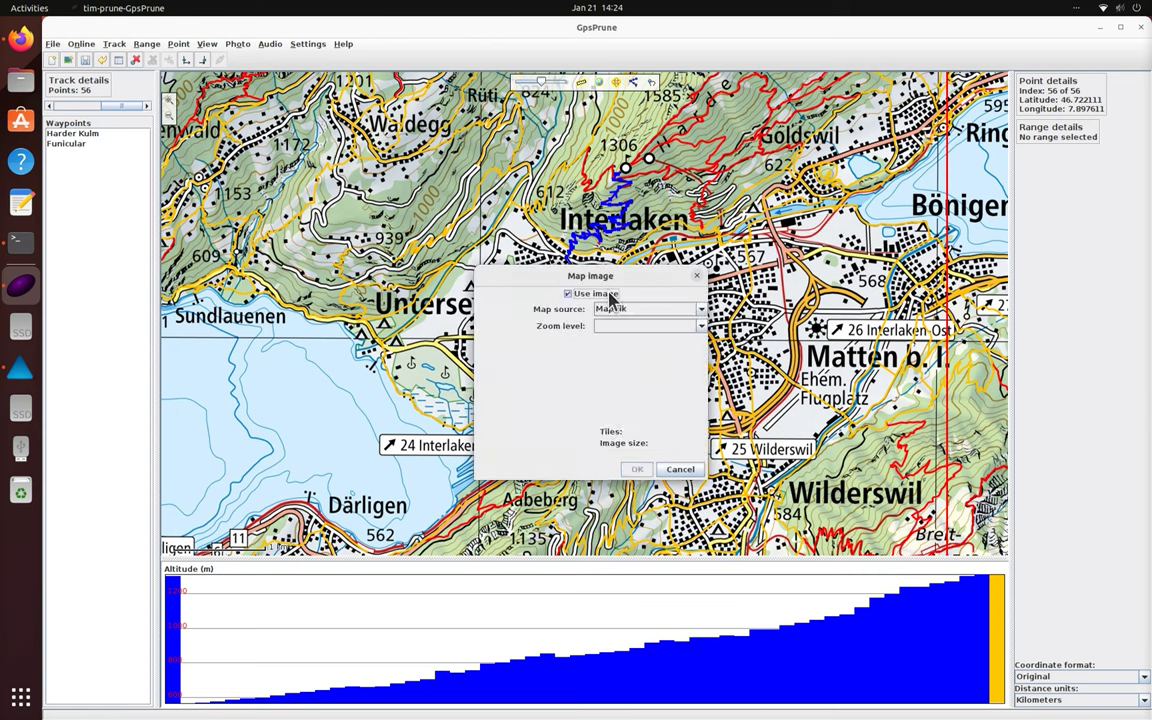
{"action": "left_click", "coordinate": [630, 333]}
{"action": "left_click", "coordinate": [630, 370]}
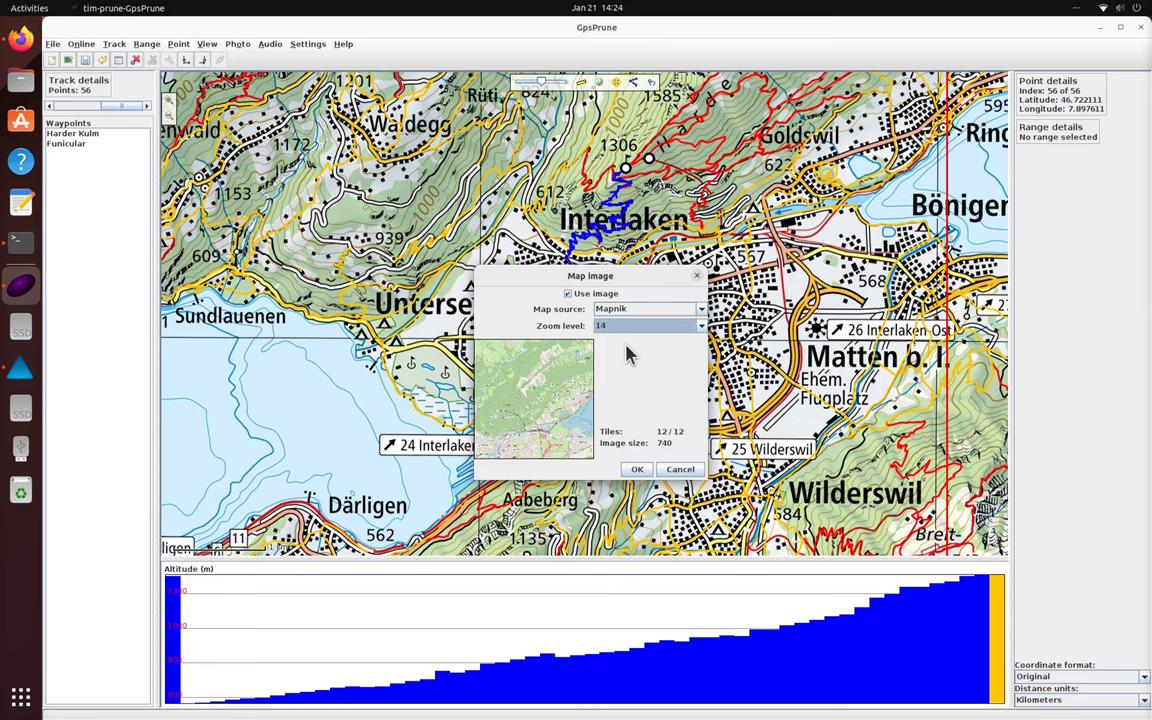
{"action": "left_click", "coordinate": [630, 327]}
{"action": "left_click", "coordinate": [628, 374]}
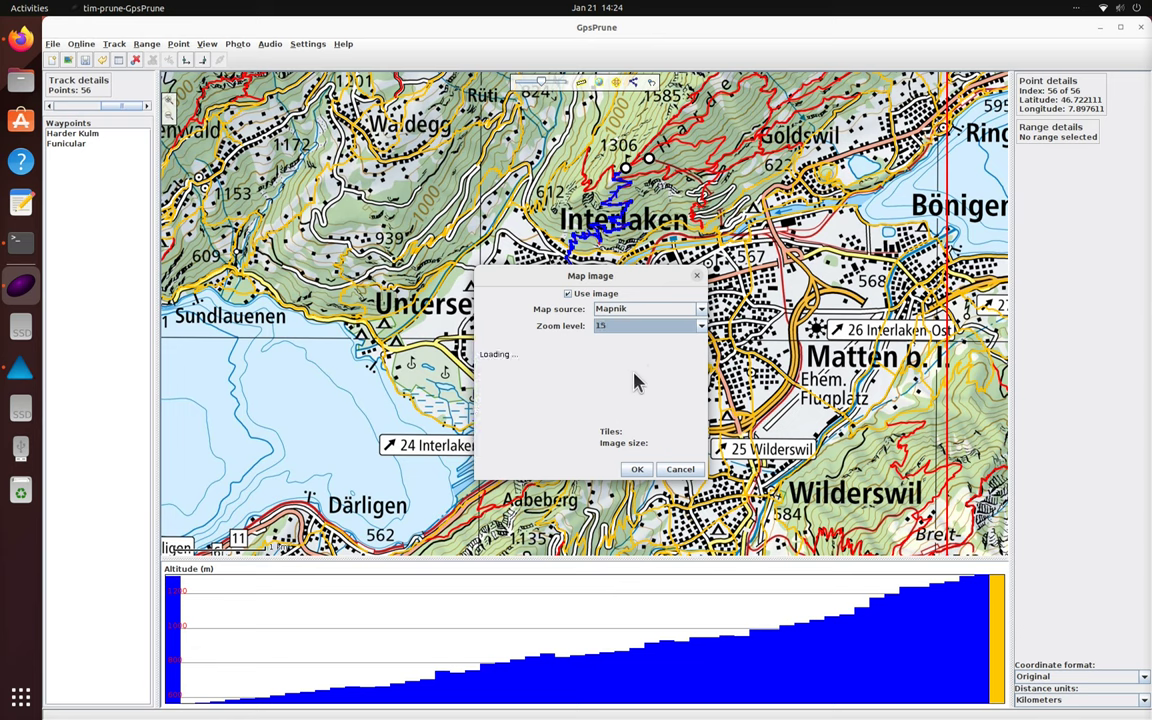
{"action": "left_click", "coordinate": [637, 469]}
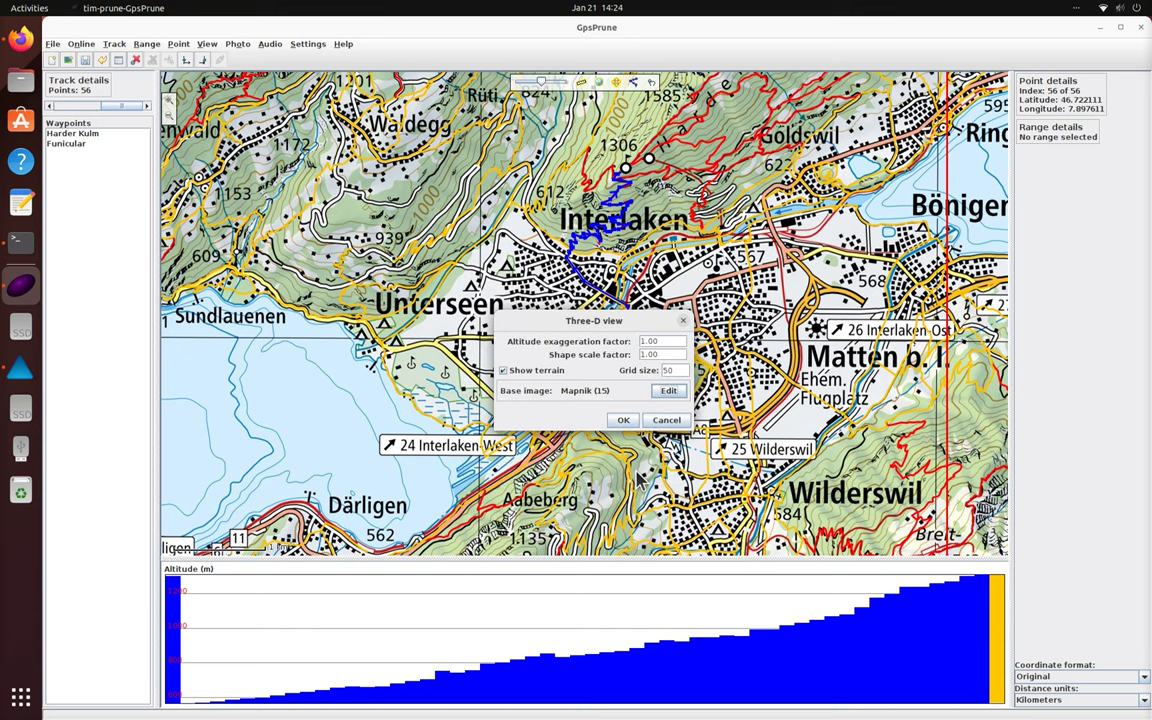
{"action": "left_click", "coordinate": [624, 420]}
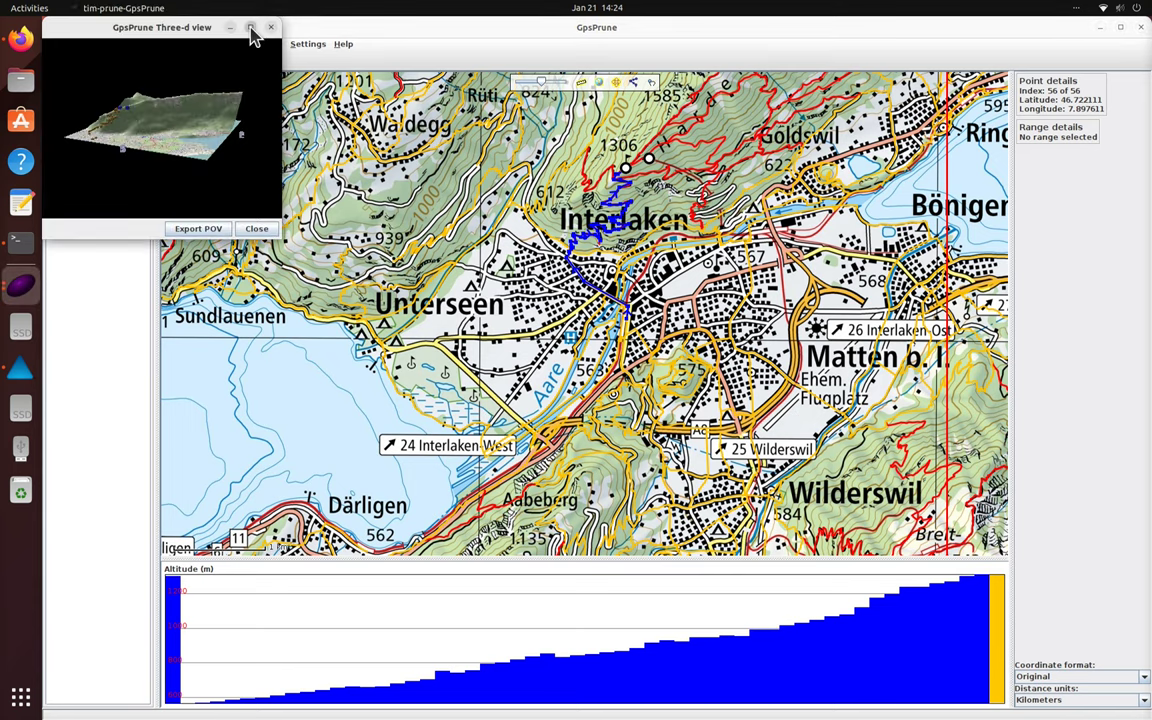
Step: Maximize the 3D view, tilt the terrain to a steeper angle, then close it
{"action": "left_click", "coordinate": [251, 28]}
{"action": "left_click_drag", "start_coordinate": [549, 352], "coordinate": [618, 370]}
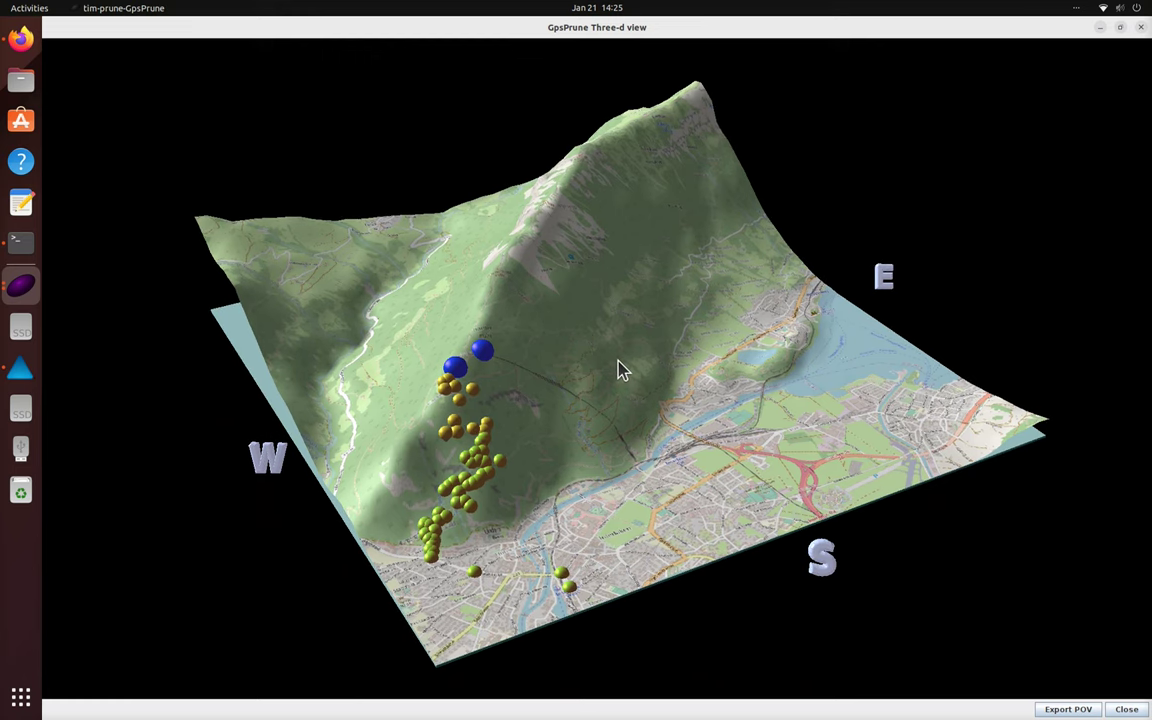
{"action": "left_click", "coordinate": [1141, 28]}
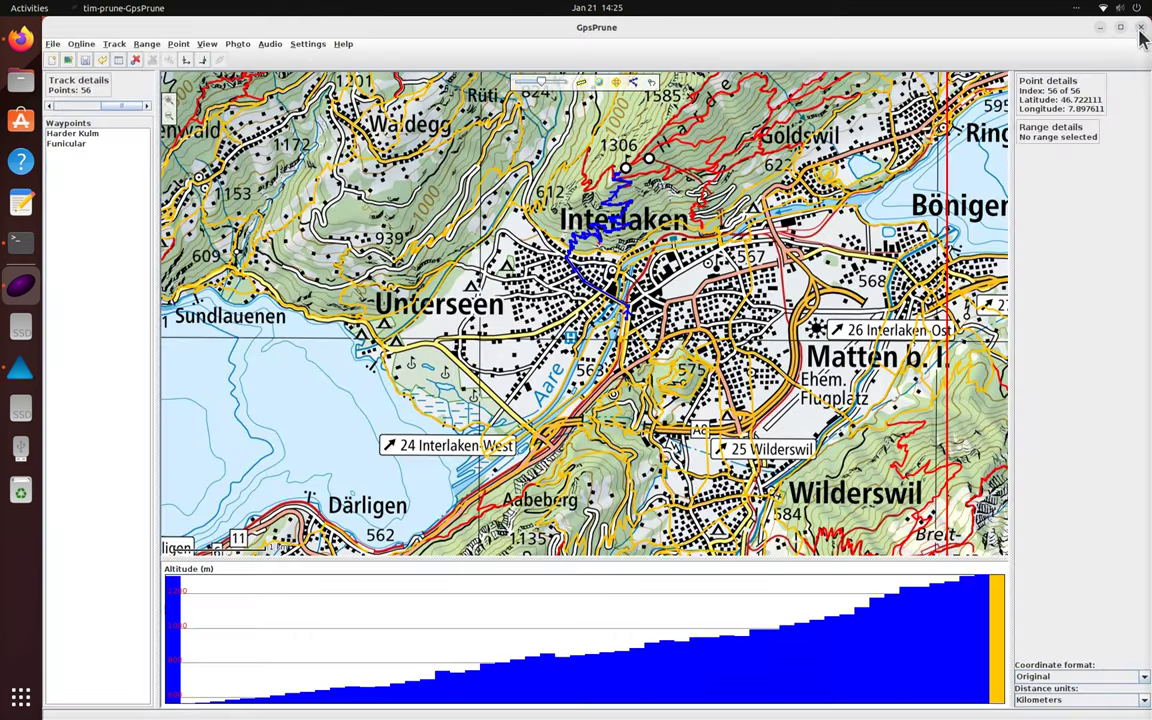
Step: Undo the last created point, then select points 5 to 55 (3.16 km, 758 m climb)
{"action": "left_click", "coordinate": [104, 62]}
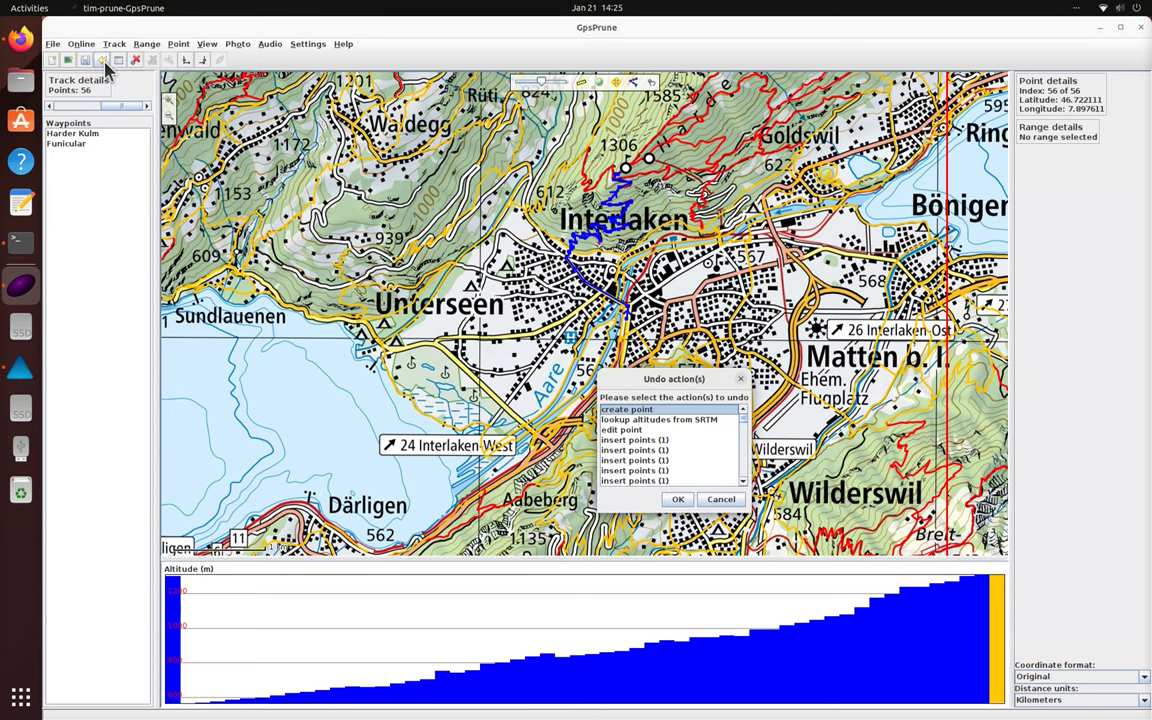
{"action": "left_click", "coordinate": [677, 499]}
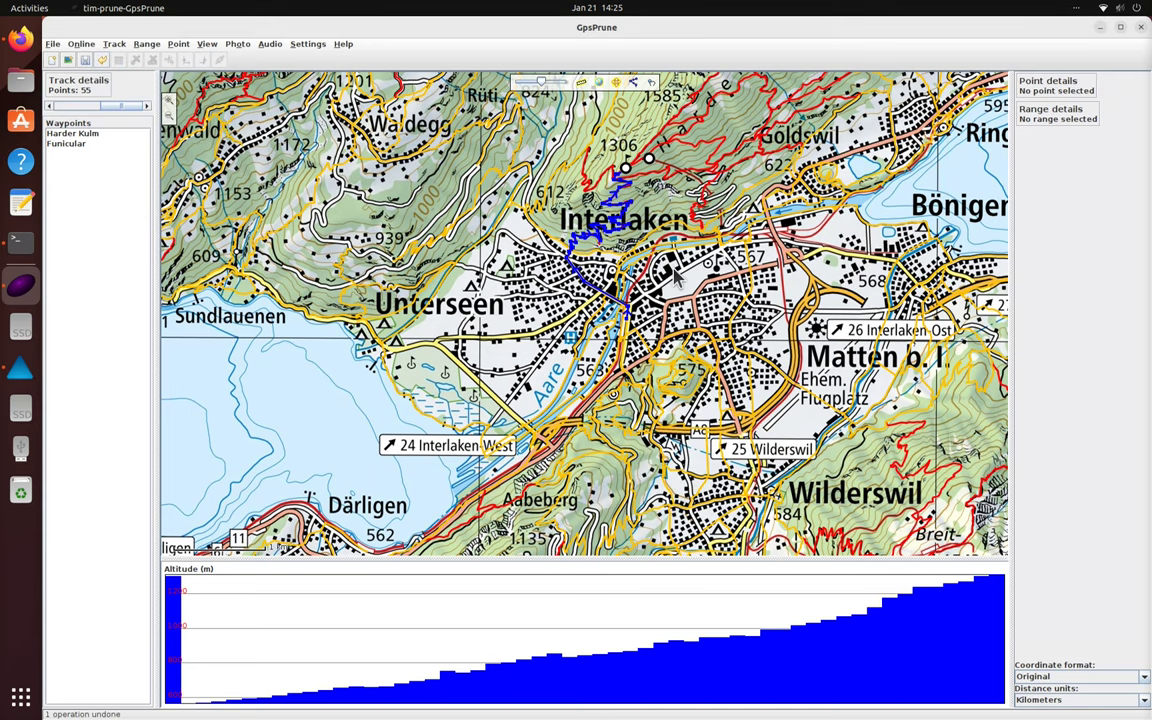
{"action": "scroll", "coordinate": [673, 274], "scroll_direction": "up", "scroll_amount": 1}
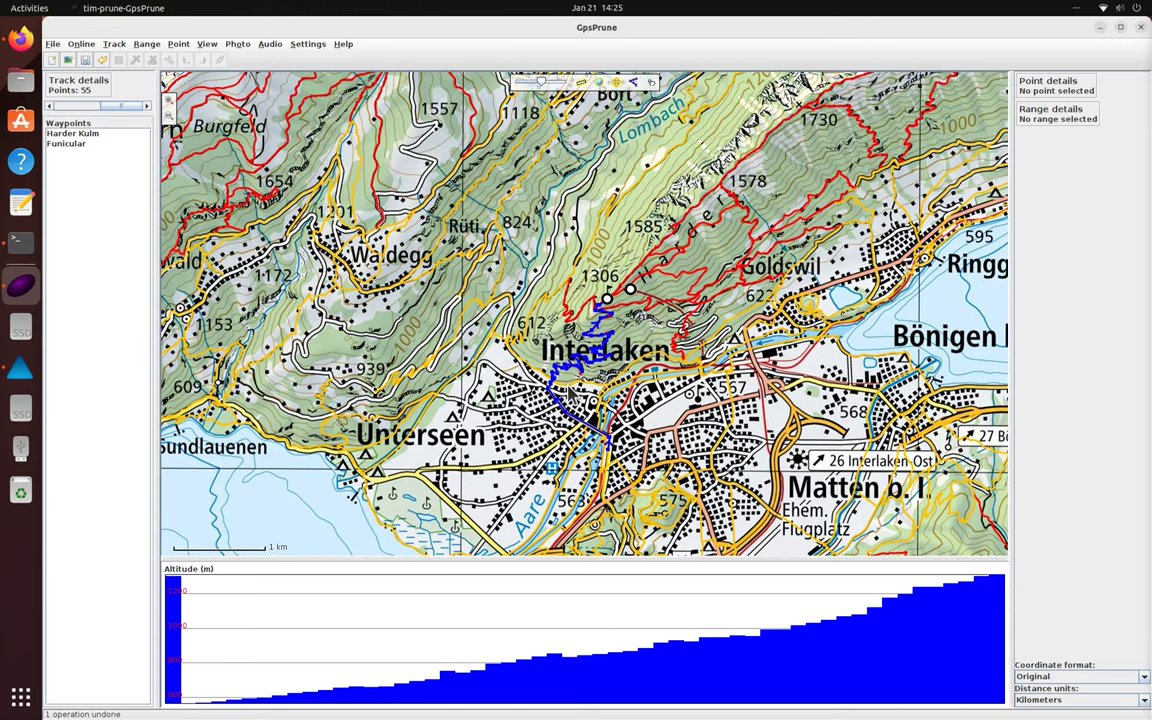
{"action": "scroll", "coordinate": [512, 350], "scroll_direction": "up", "scroll_amount": 1}
{"action": "scroll", "coordinate": [505, 355], "scroll_direction": "up", "scroll_amount": 1}
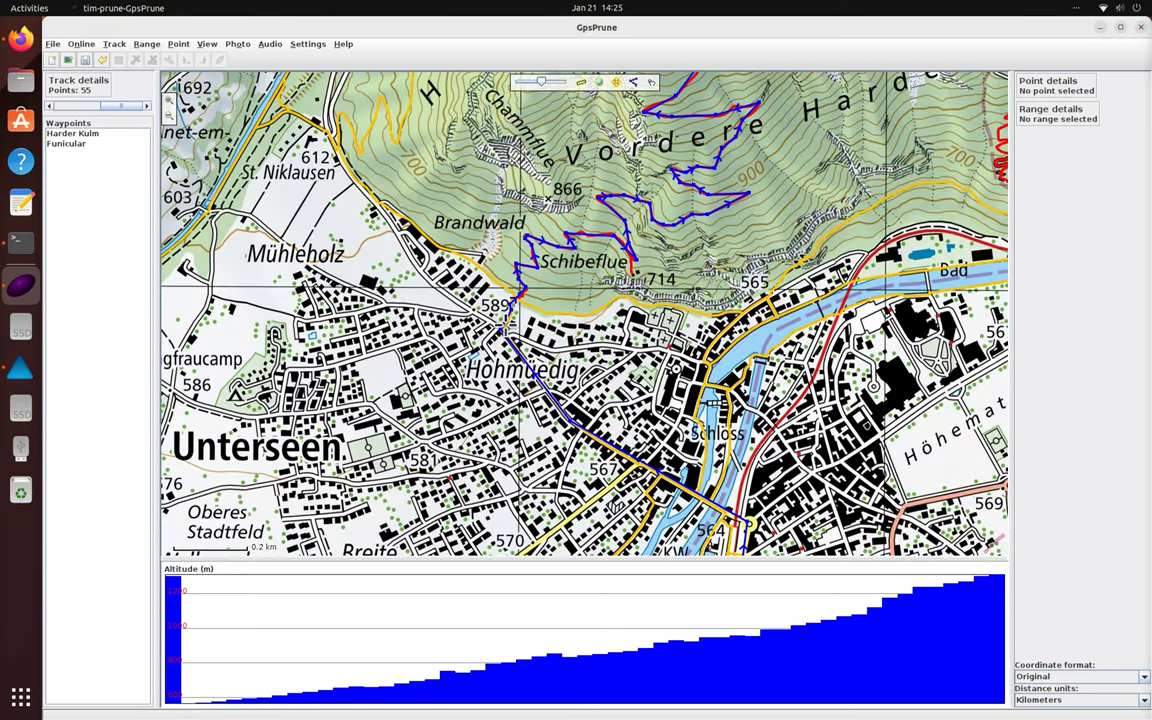
{"action": "left_click", "coordinate": [500, 329]}
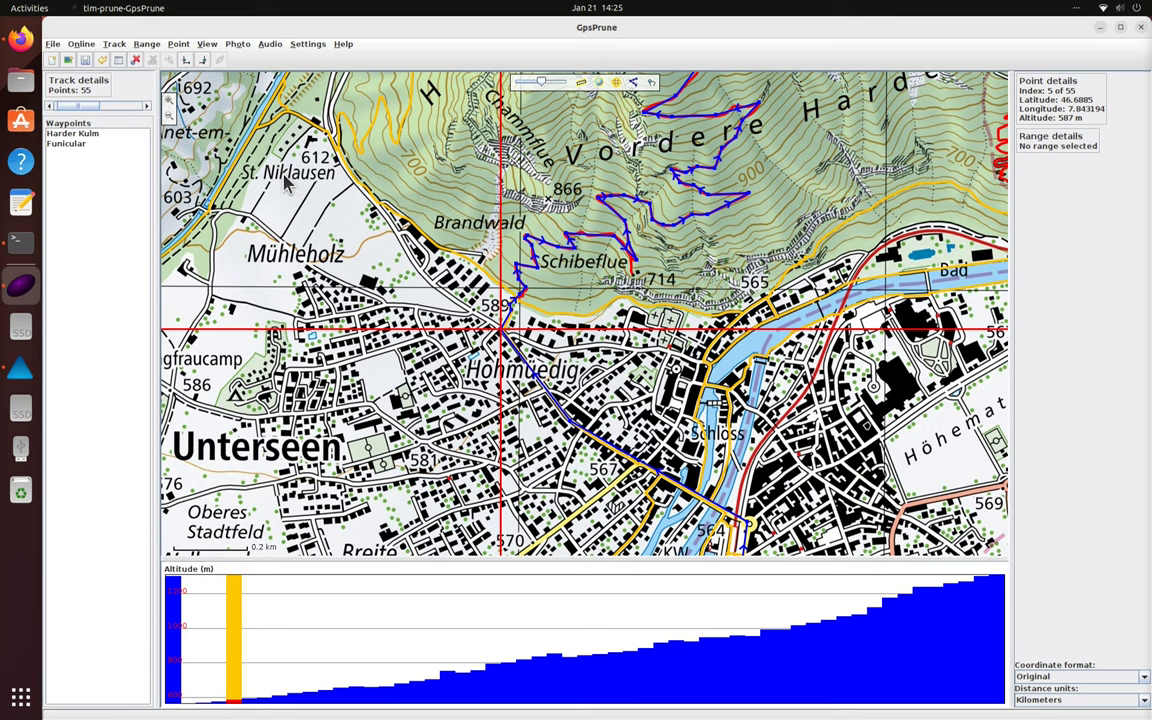
{"action": "left_click", "coordinate": [184, 60]}
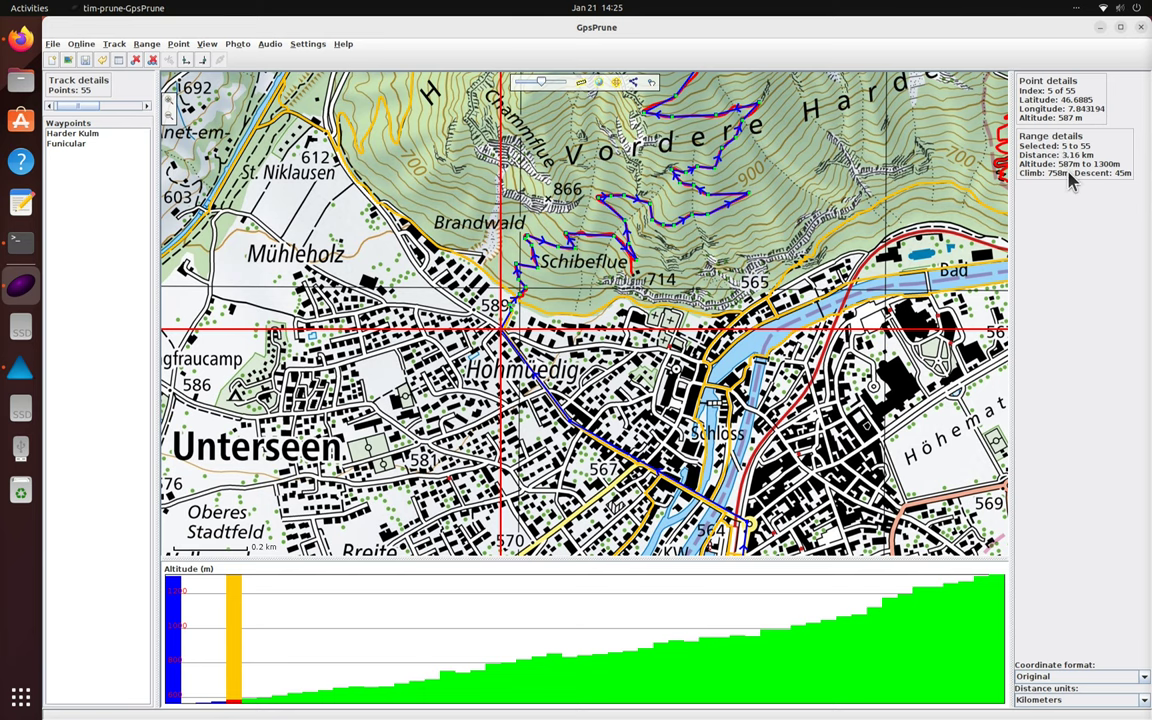
{"action": "left_click_drag", "start_coordinate": [742, 237], "coordinate": [722, 393]}
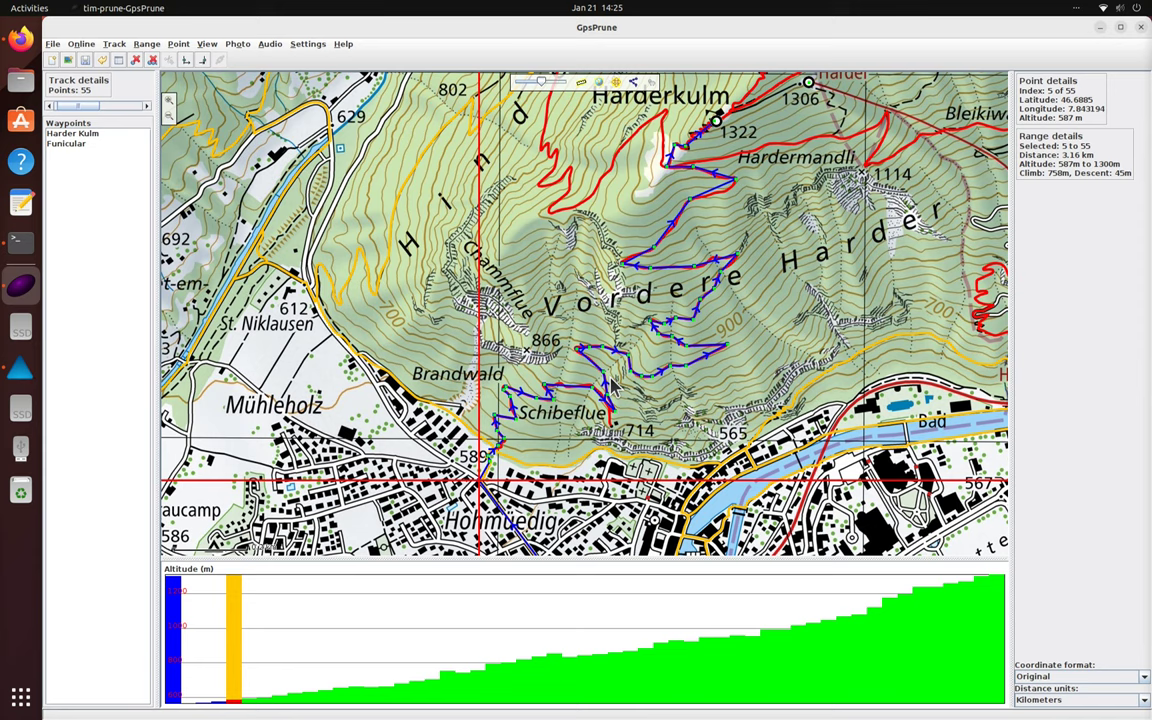
Step: Select the Harder Kulm point and view its panorama on PeakFinder.org
{"action": "left_click_drag", "start_coordinate": [585, 233], "coordinate": [458, 435]}
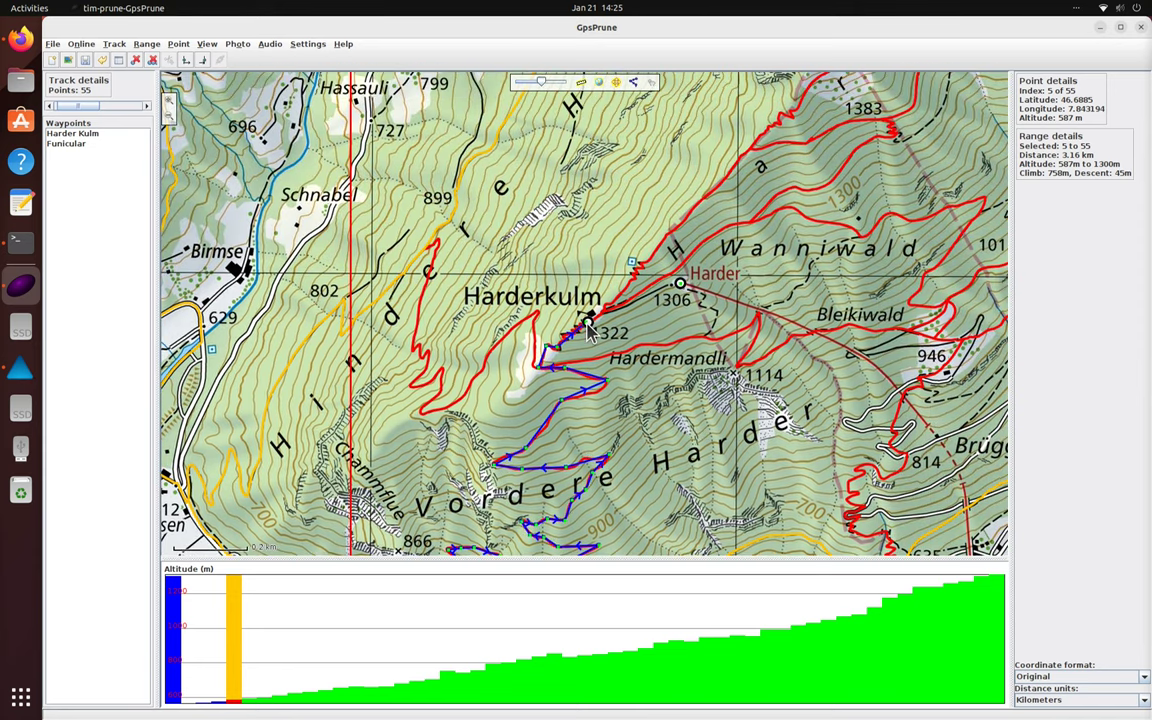
{"action": "left_click", "coordinate": [590, 332]}
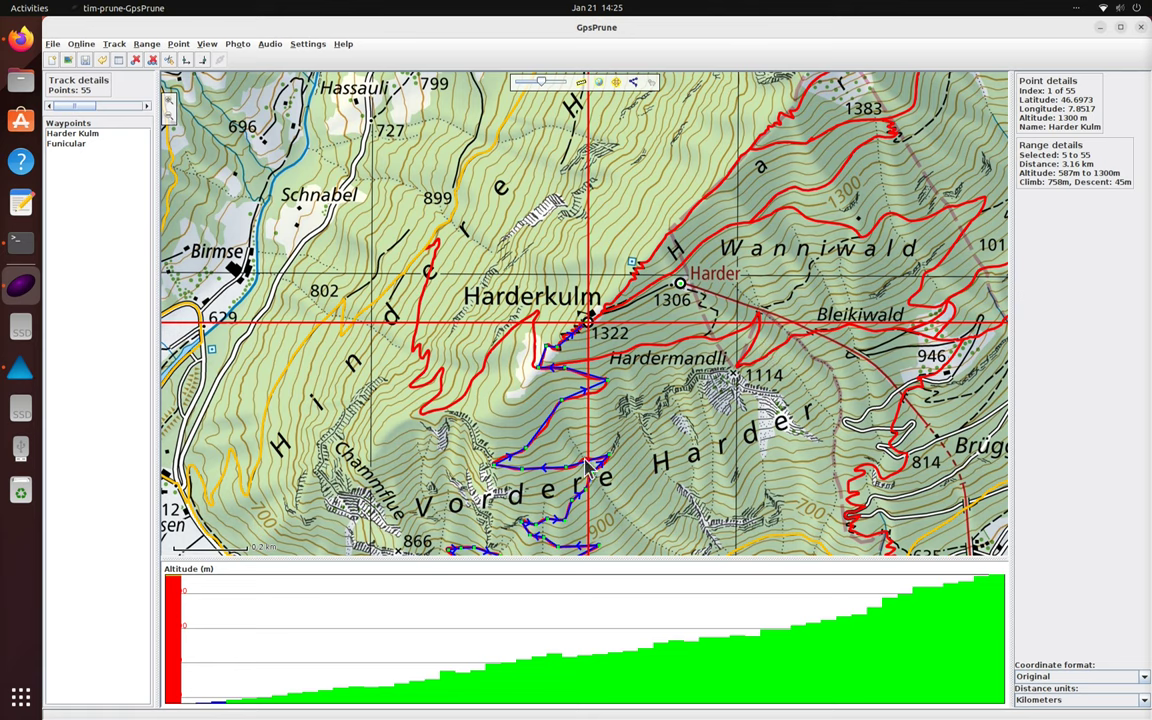
{"action": "left_click", "coordinate": [82, 45]}
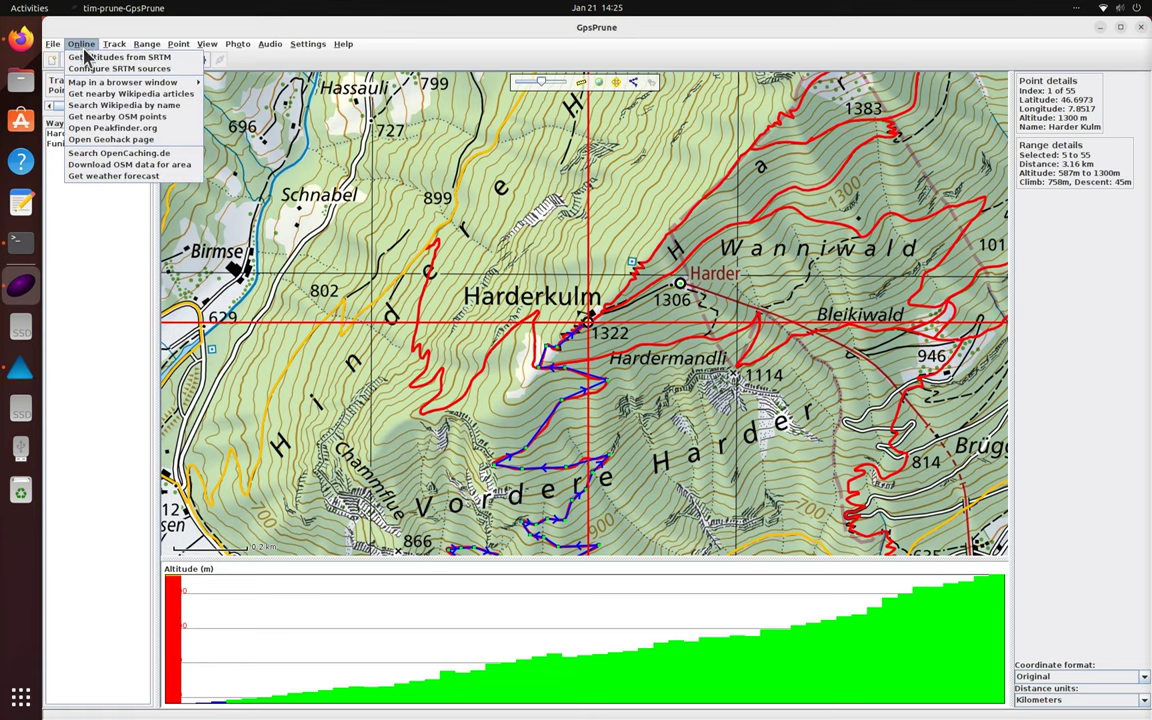
{"action": "left_click", "coordinate": [115, 129]}
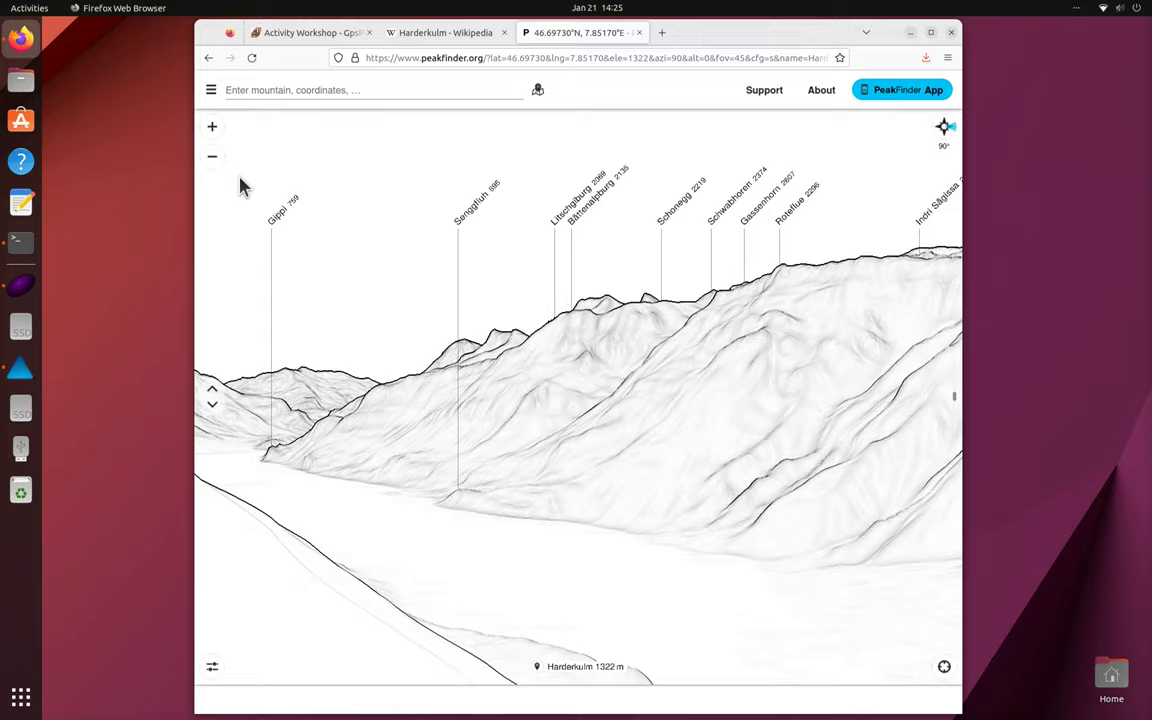
Step: Zoom out the PeakFinder panorama and rotate it to face Eiger, Mönch and Jungfrau
{"action": "left_click", "coordinate": [212, 157]}
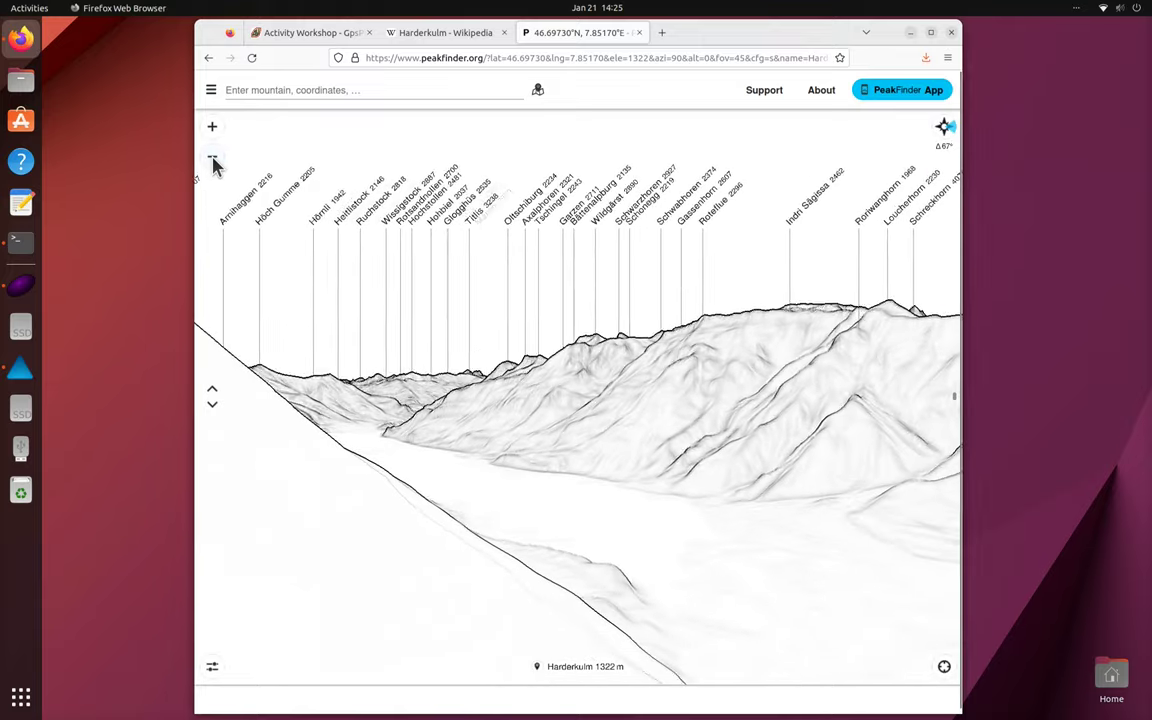
{"action": "left_click_drag", "start_coordinate": [687, 404], "coordinate": [312, 413]}
{"action": "left_click_drag", "start_coordinate": [743, 429], "coordinate": [658, 424]}
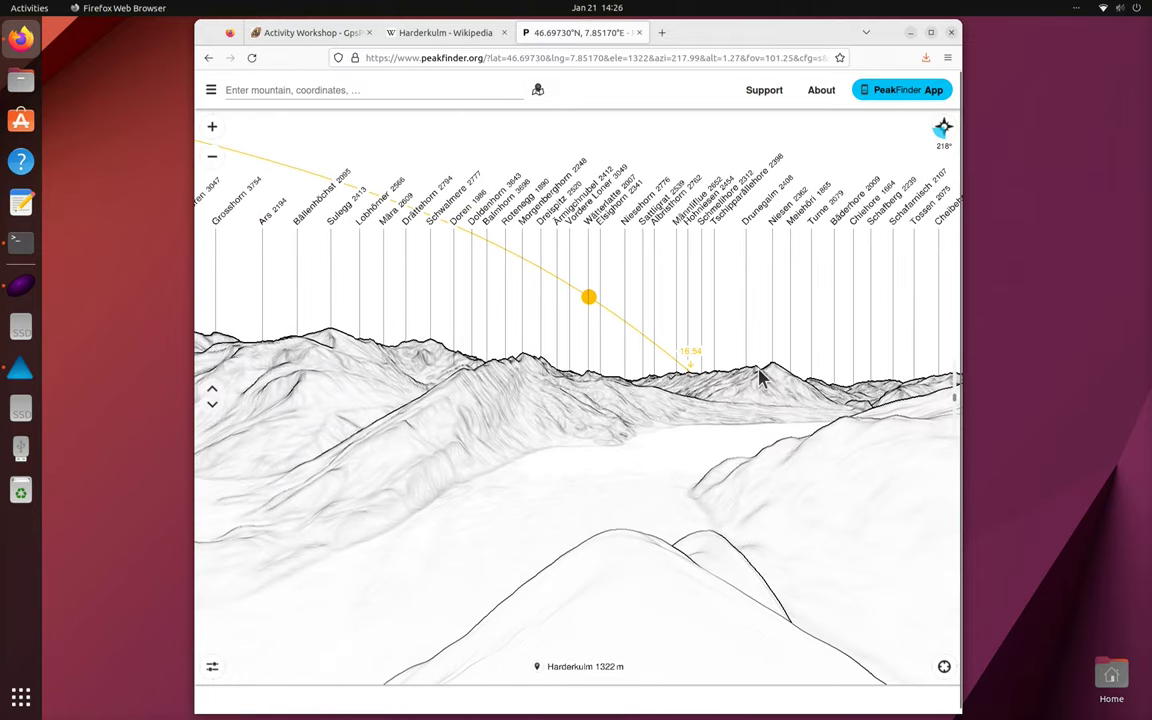
{"action": "left_click_drag", "start_coordinate": [509, 404], "coordinate": [789, 417]}
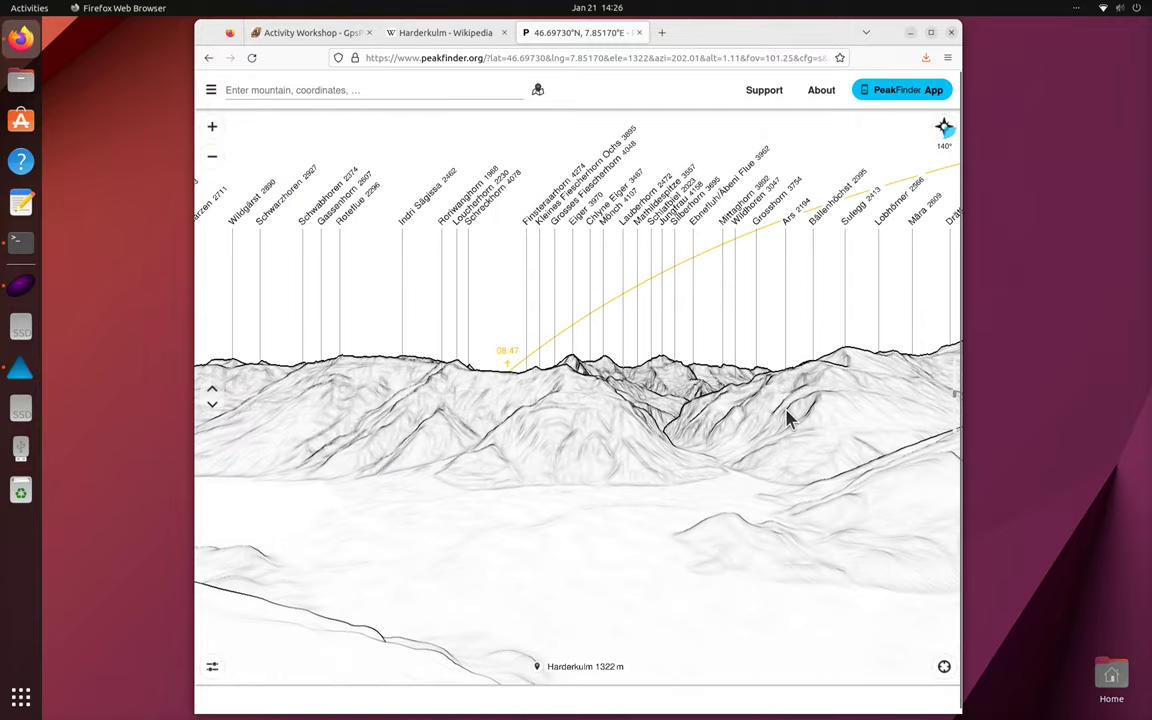
Step: Inspect a terrain point's height, tilt the view down, then return to GpsPrune
{"action": "left_click", "coordinate": [606, 381]}
{"action": "scroll", "coordinate": [612, 378], "scroll_direction": "up", "scroll_amount": 3}
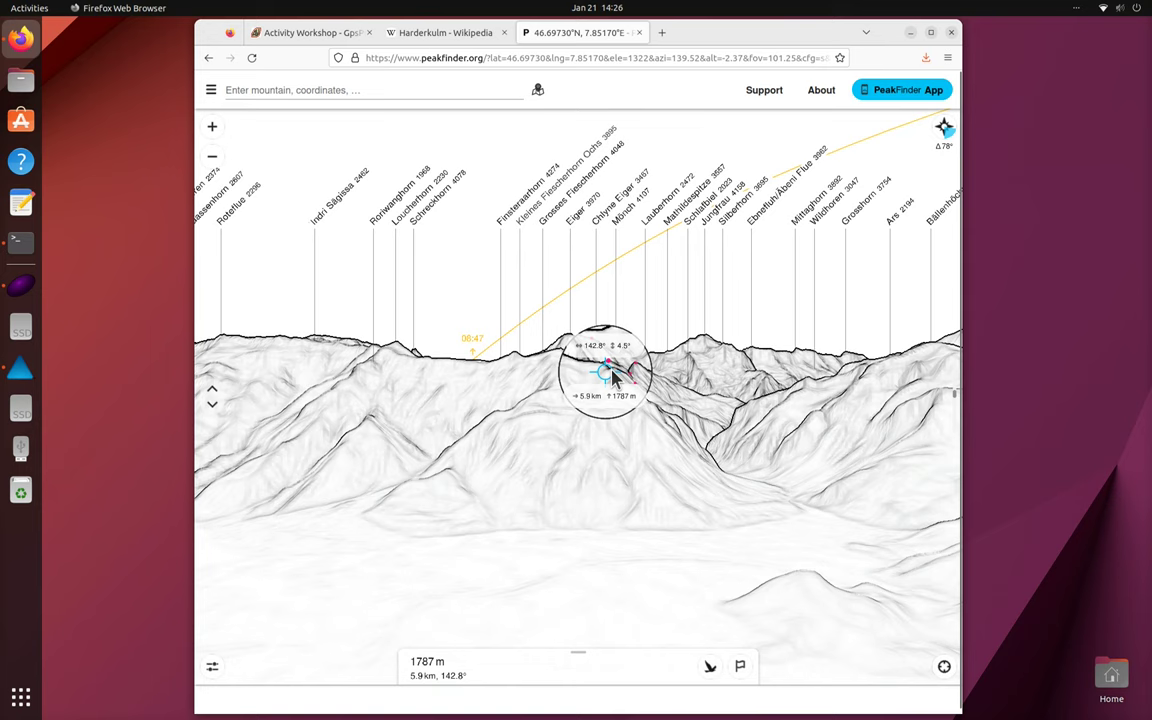
{"action": "left_click_drag", "start_coordinate": [681, 368], "coordinate": [676, 392]}
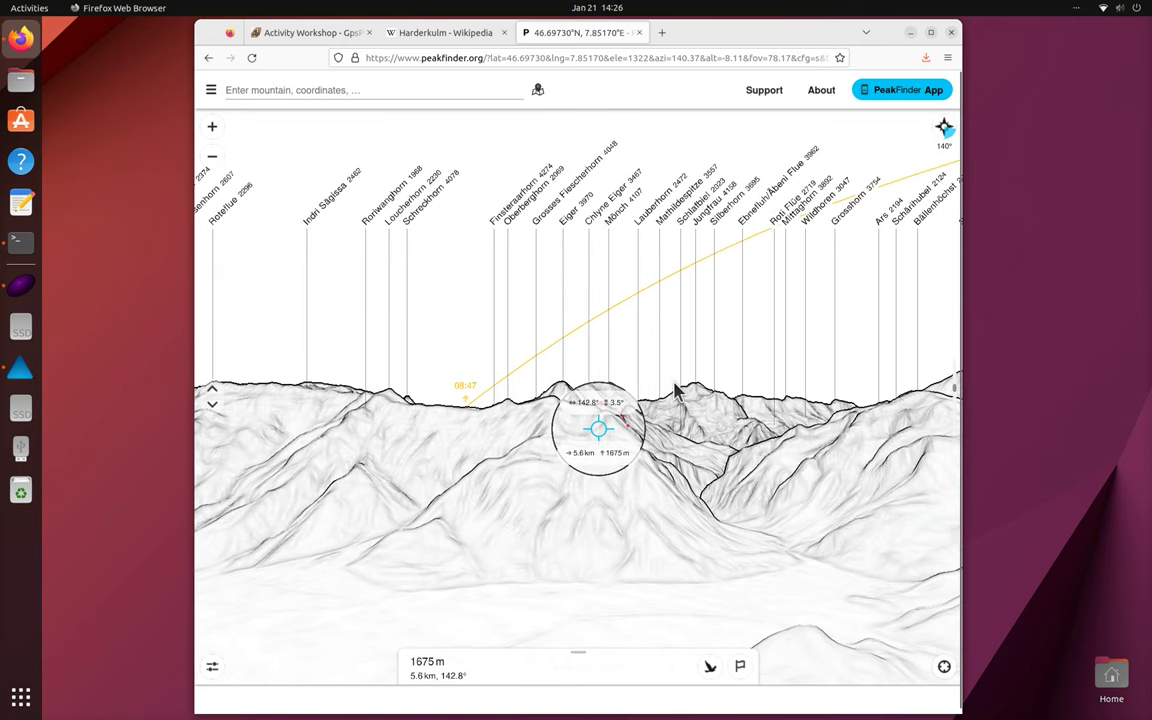
{"action": "left_click", "coordinate": [676, 392]}
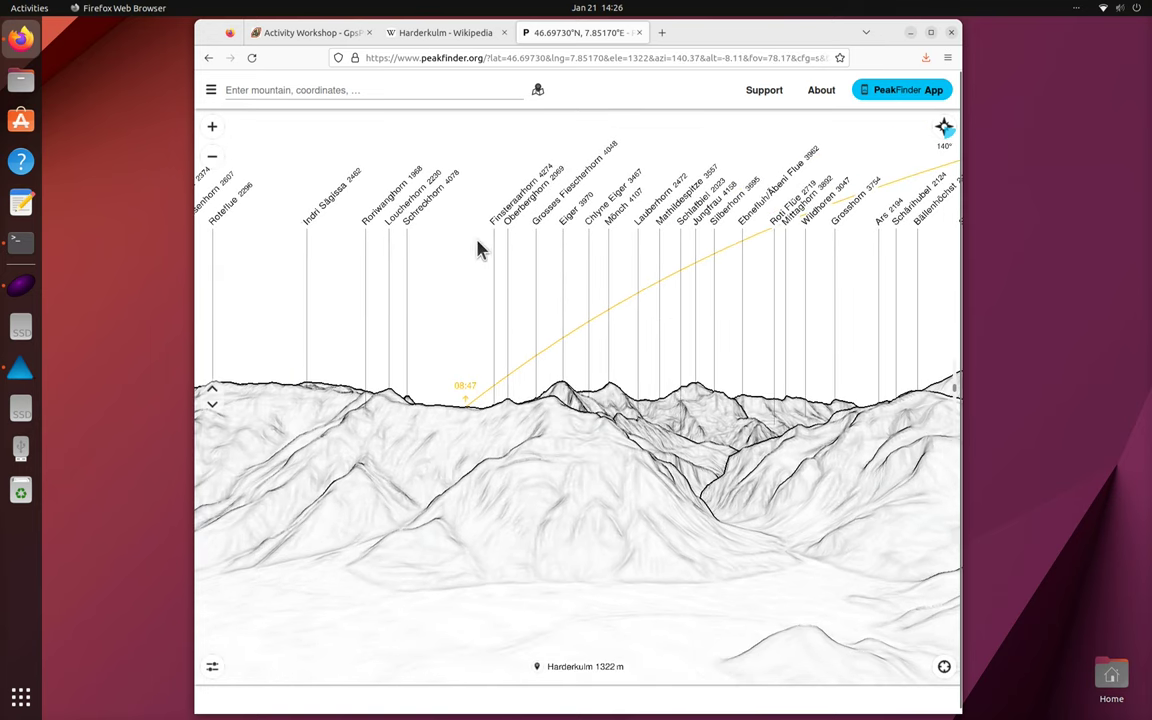
{"action": "key", "text": "ctrl+alt+Right"}
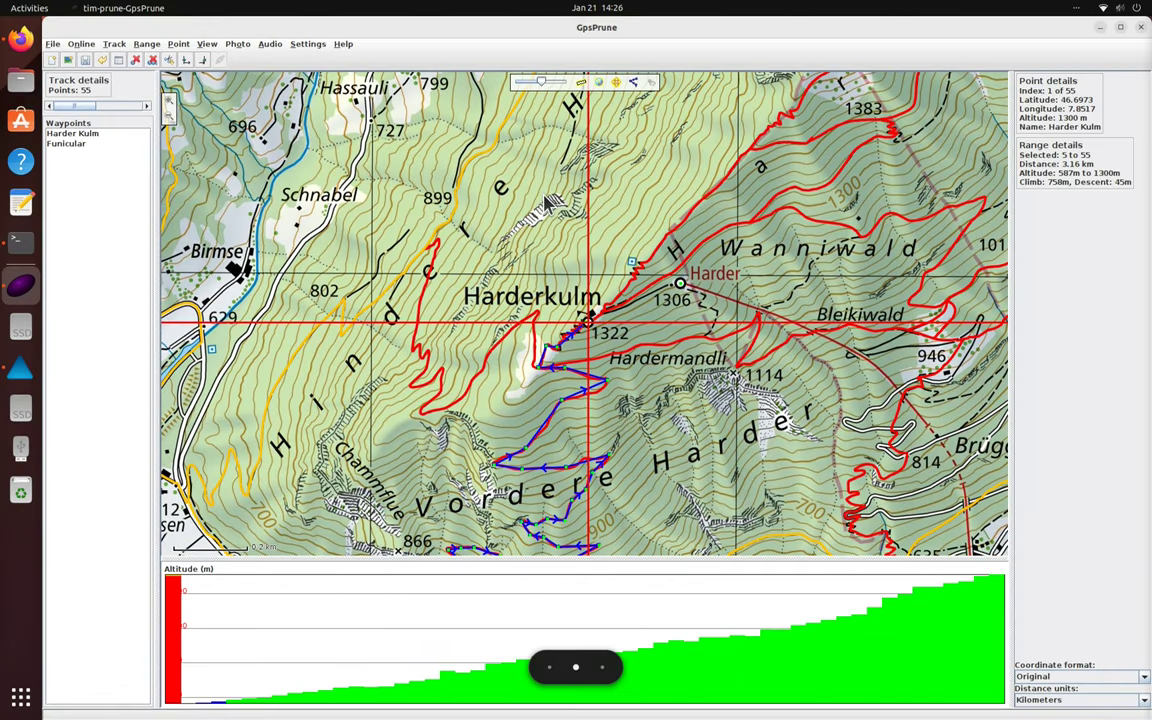
{"action": "left_click", "coordinate": [81, 44]}
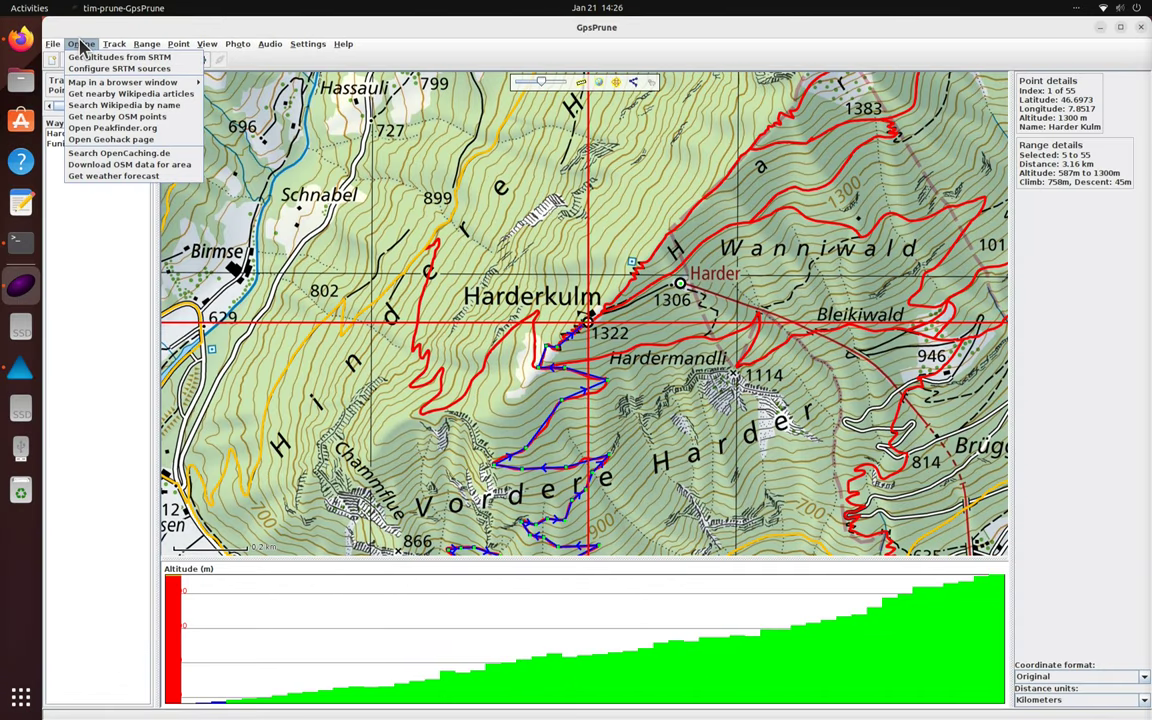
{"action": "left_click", "coordinate": [105, 176]}
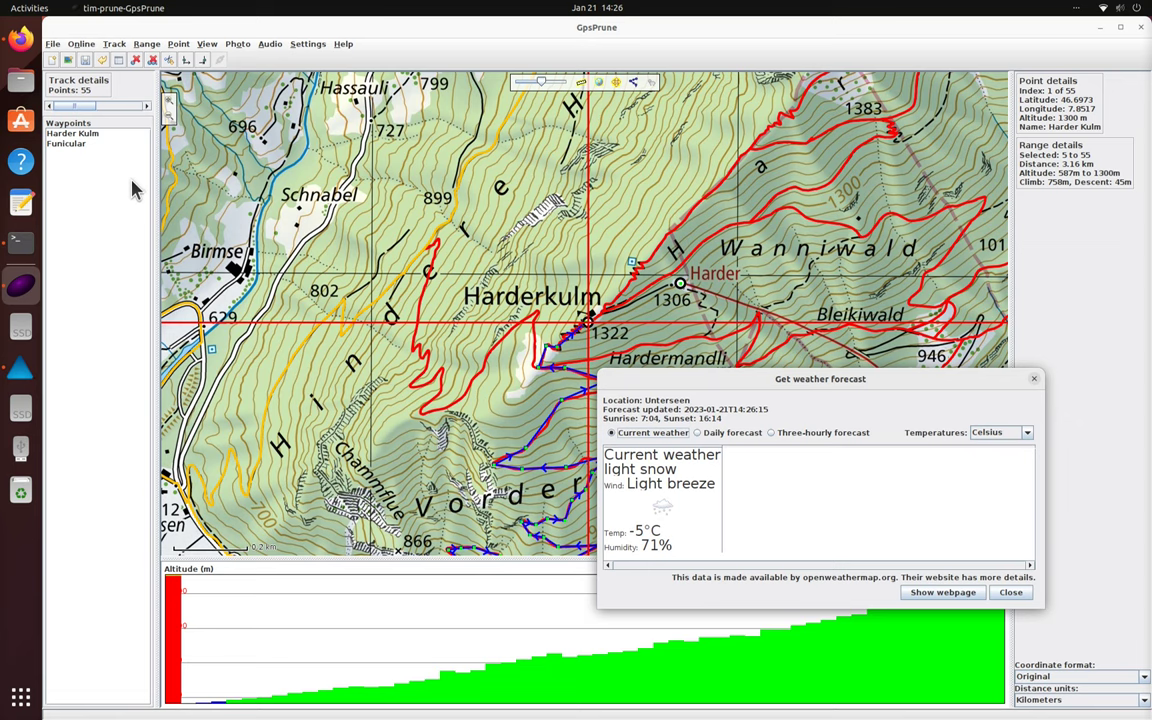
{"action": "left_click", "coordinate": [738, 433]}
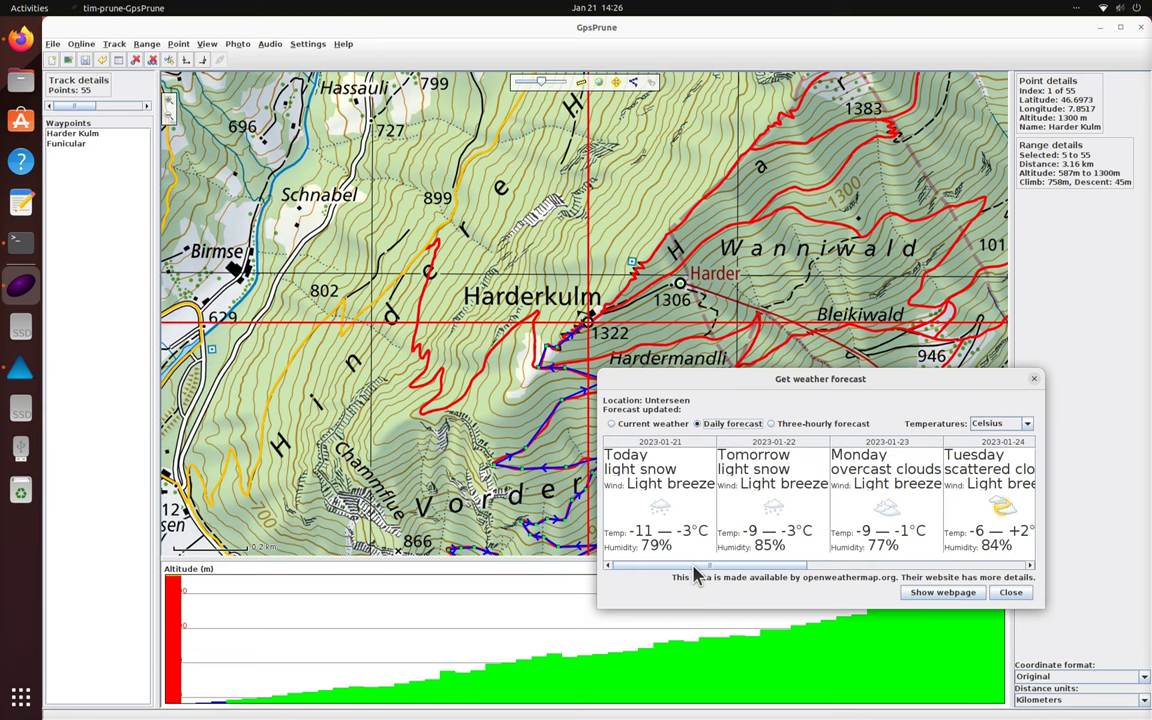
{"action": "left_click_drag", "start_coordinate": [700, 566], "coordinate": [662, 580]}
Step: Close the weather forecast, search OpenCaching.de, and open the SSVC: Interlaken - Harder Kulm cache page
{"action": "left_click", "coordinate": [1010, 592]}
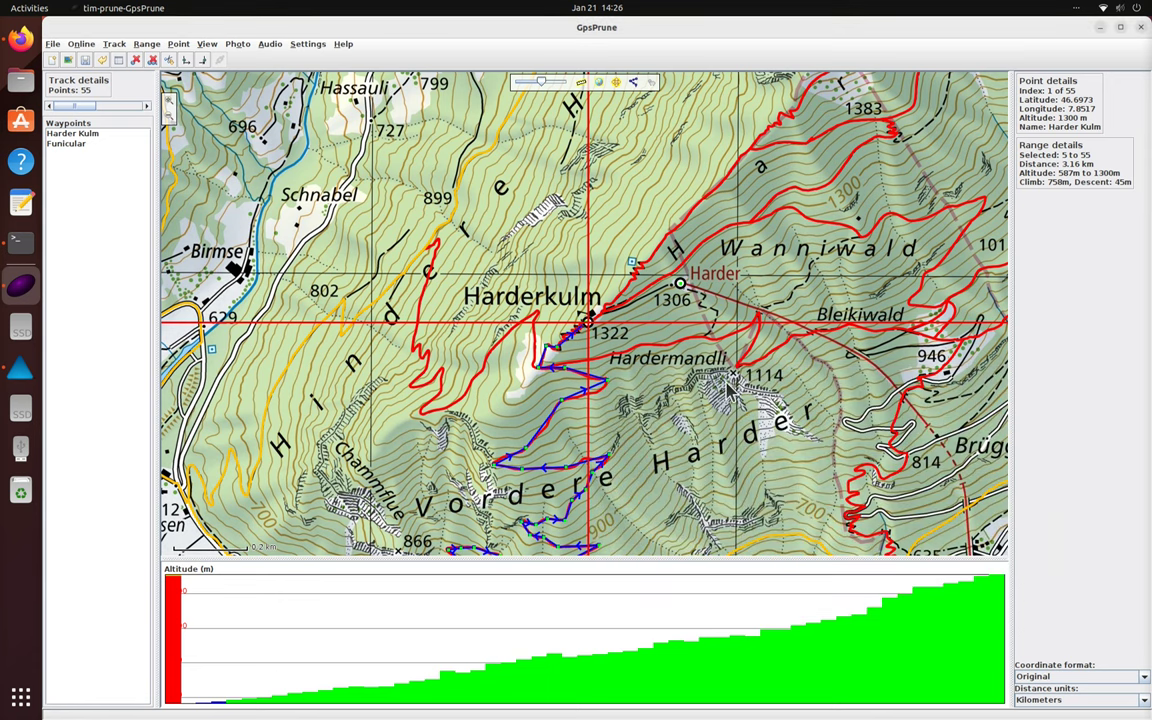
{"action": "left_click", "coordinate": [81, 45]}
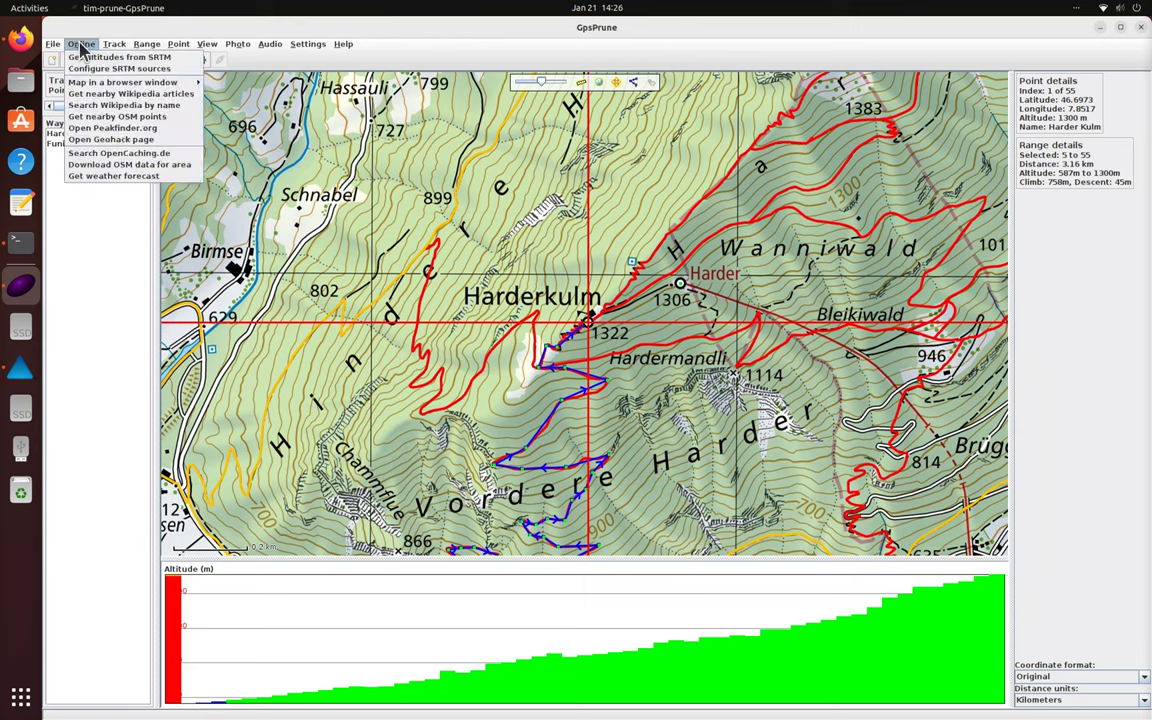
{"action": "left_click", "coordinate": [130, 163]}
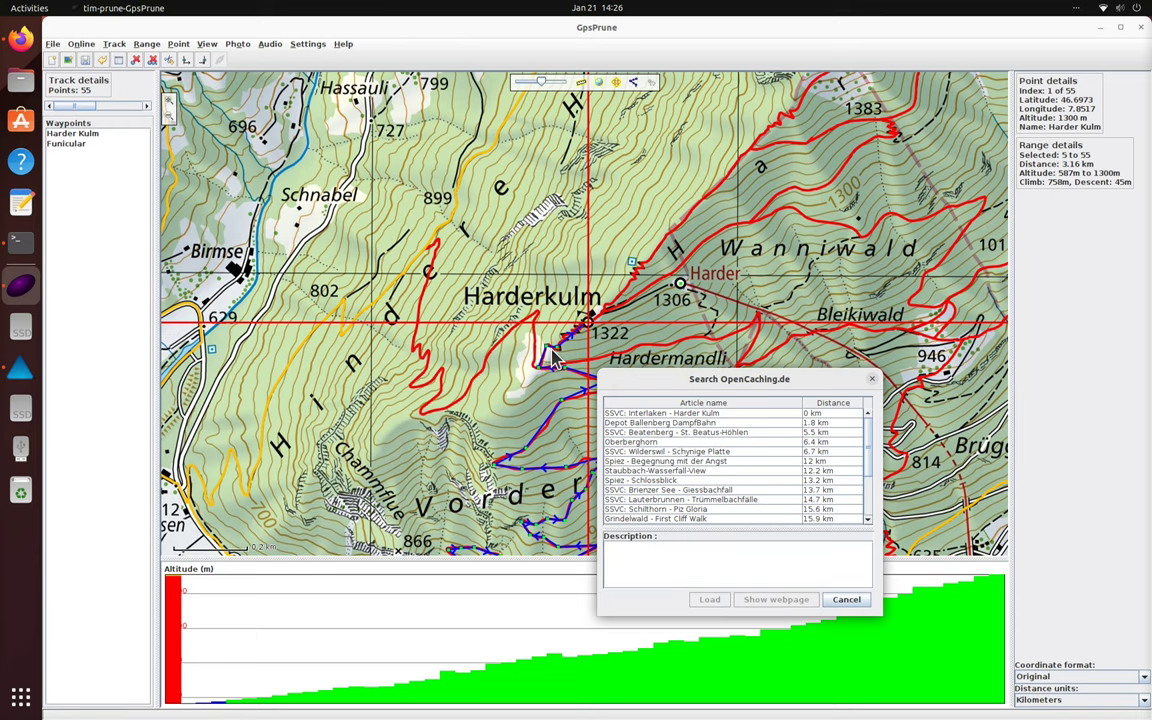
{"action": "left_click", "coordinate": [668, 413]}
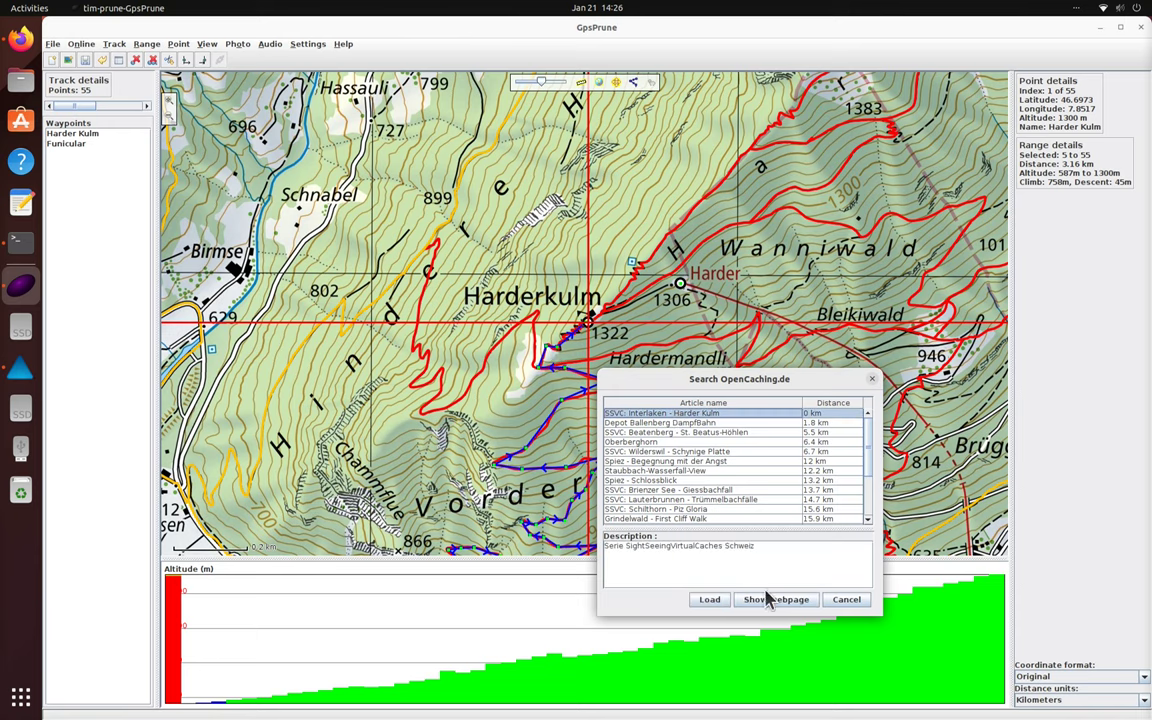
{"action": "left_click", "coordinate": [770, 603]}
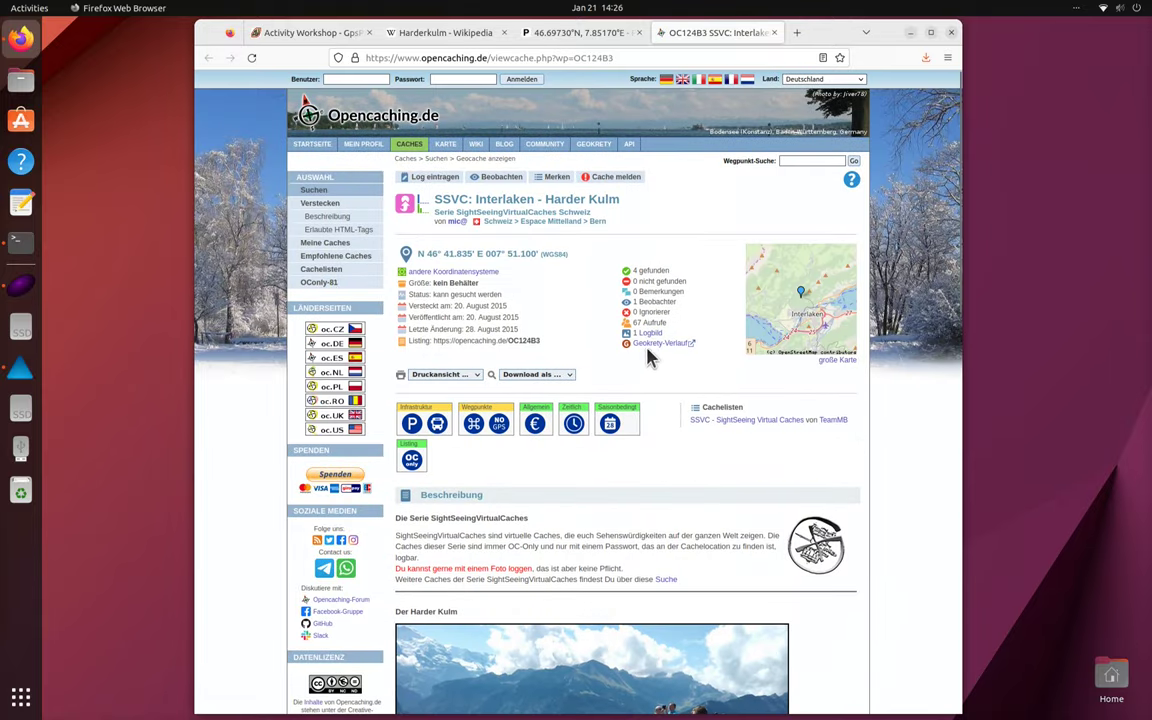
Step: Read down the Harder Kulm cache description, then switch back to GpsPrune
{"action": "scroll", "coordinate": [617, 355], "scroll_direction": "down", "scroll_amount": 1}
{"action": "scroll", "coordinate": [617, 355], "scroll_direction": "down", "scroll_amount": 4}
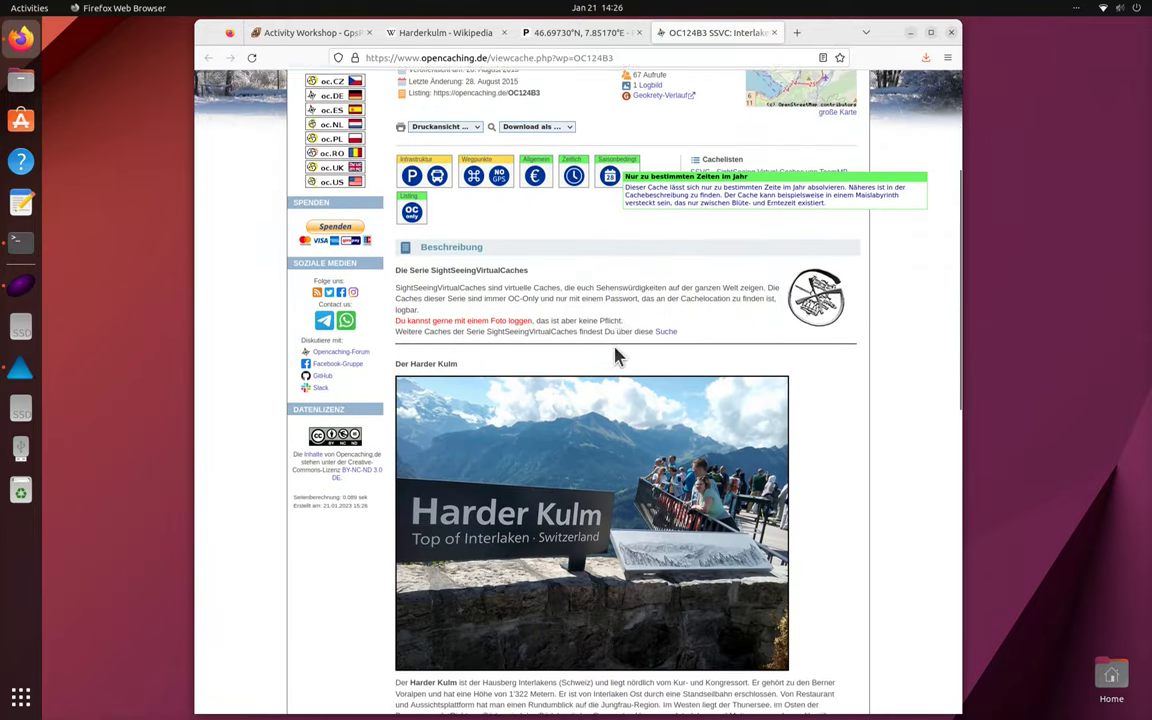
{"action": "scroll", "coordinate": [560, 346], "scroll_direction": "down", "scroll_amount": 6}
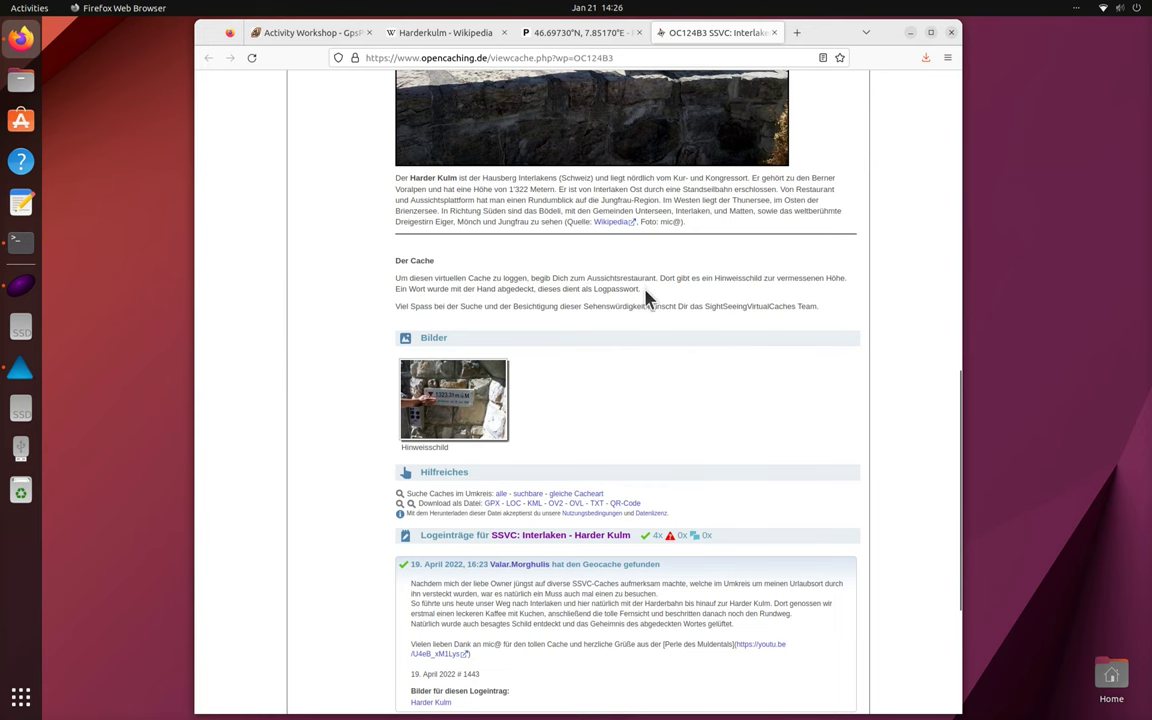
{"action": "key", "text": "alt+Tab"}
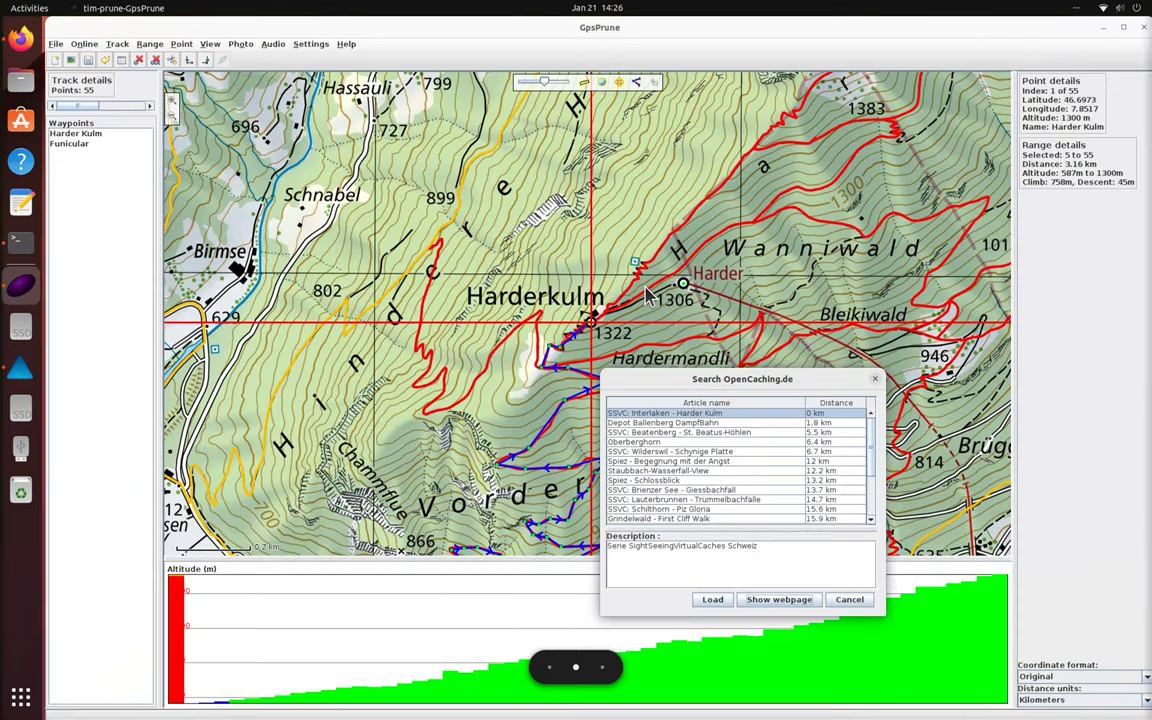
Step: Load the Harder Kulm cache as waypoint 56 with the comment 'first word on sign'
{"action": "left_click", "coordinate": [709, 599]}
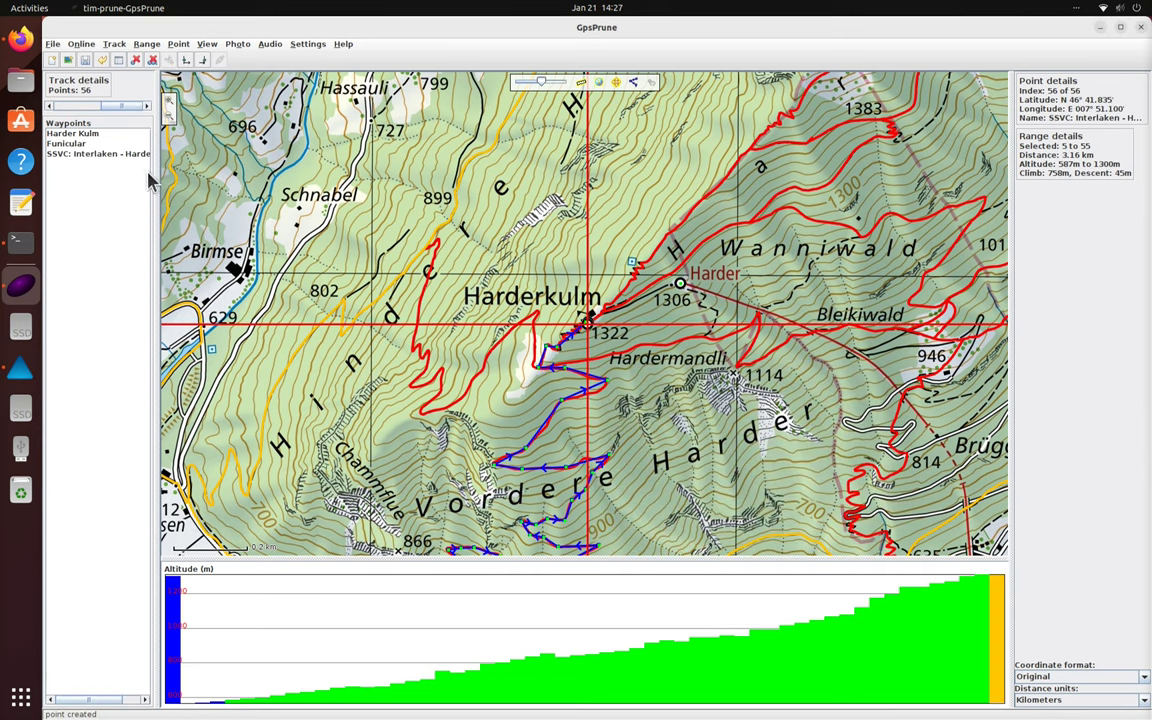
{"action": "left_click", "coordinate": [118, 60]}
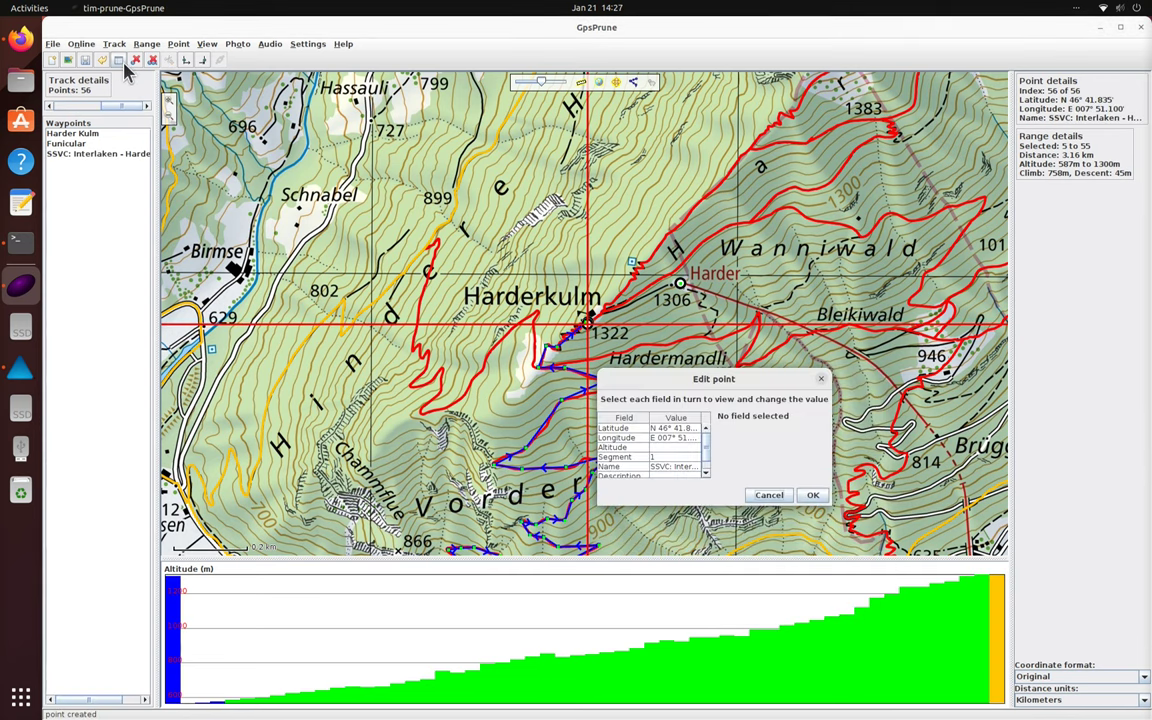
{"action": "scroll", "coordinate": [675, 472], "scroll_direction": "down", "scroll_amount": 1}
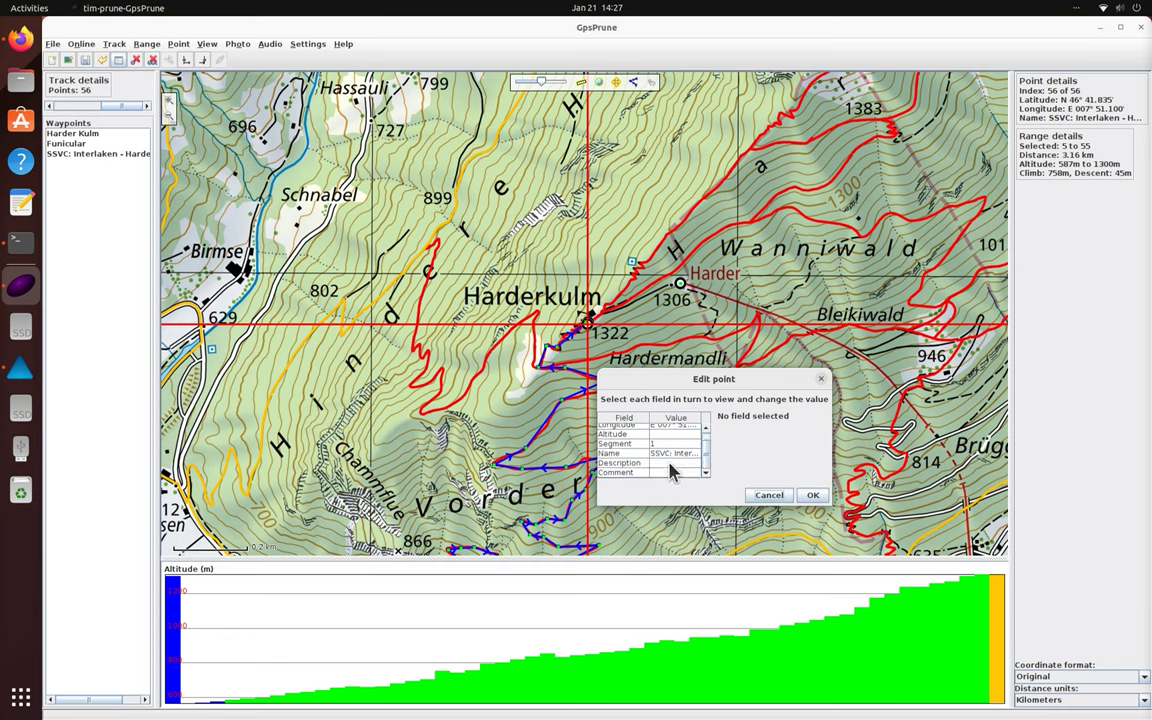
{"action": "left_click", "coordinate": [673, 471]}
{"action": "left_click", "coordinate": [735, 425]}
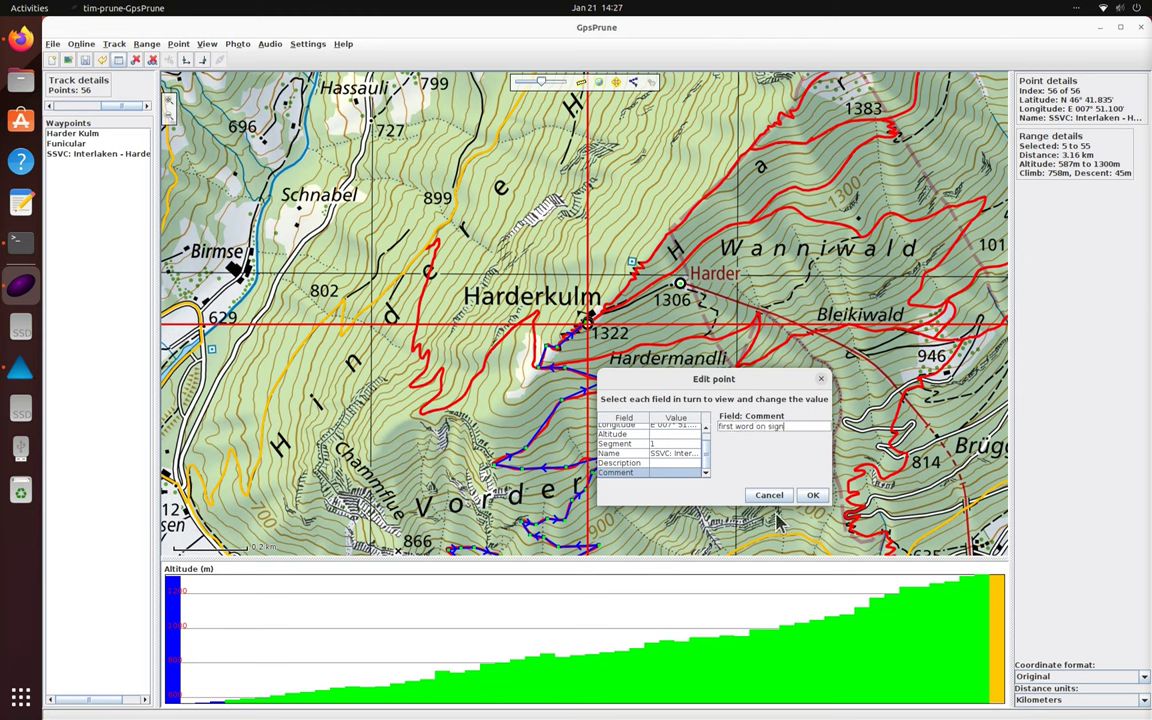
{"action": "left_click", "coordinate": [813, 496]}
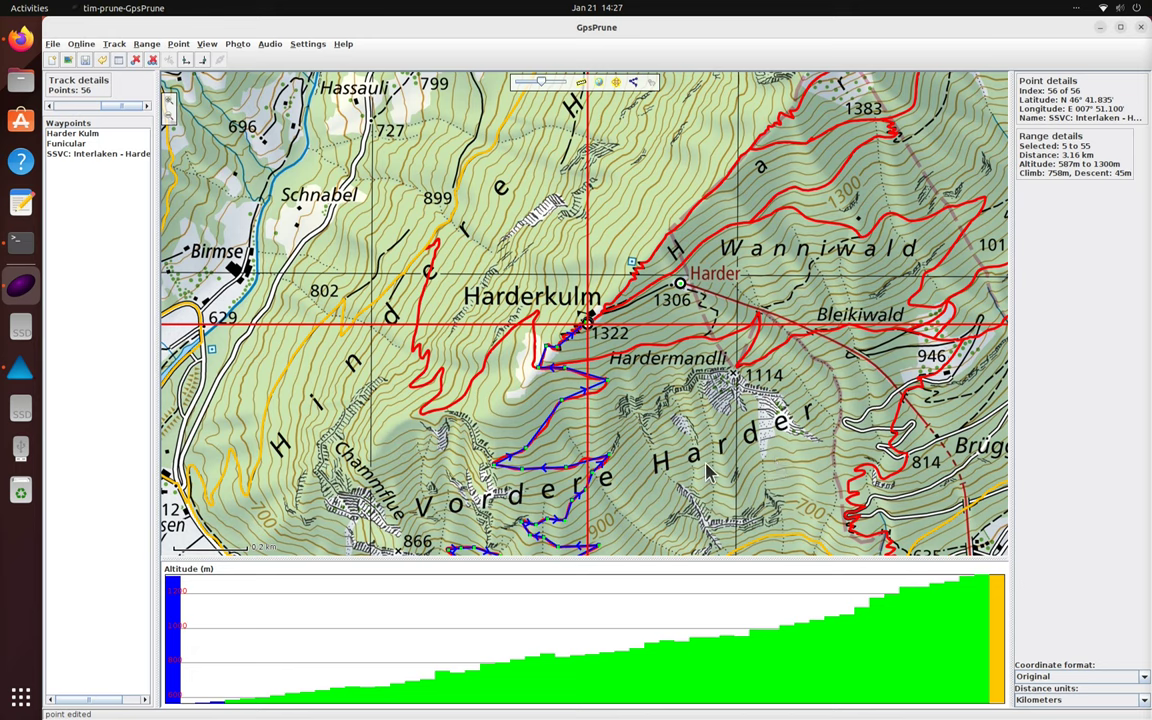
{"action": "left_click_drag", "start_coordinate": [641, 427], "coordinate": [637, 275]}
{"action": "scroll", "coordinate": [705, 305], "scroll_direction": "down", "scroll_amount": 1}
{"action": "left_click_drag", "start_coordinate": [705, 302], "coordinate": [688, 257]}
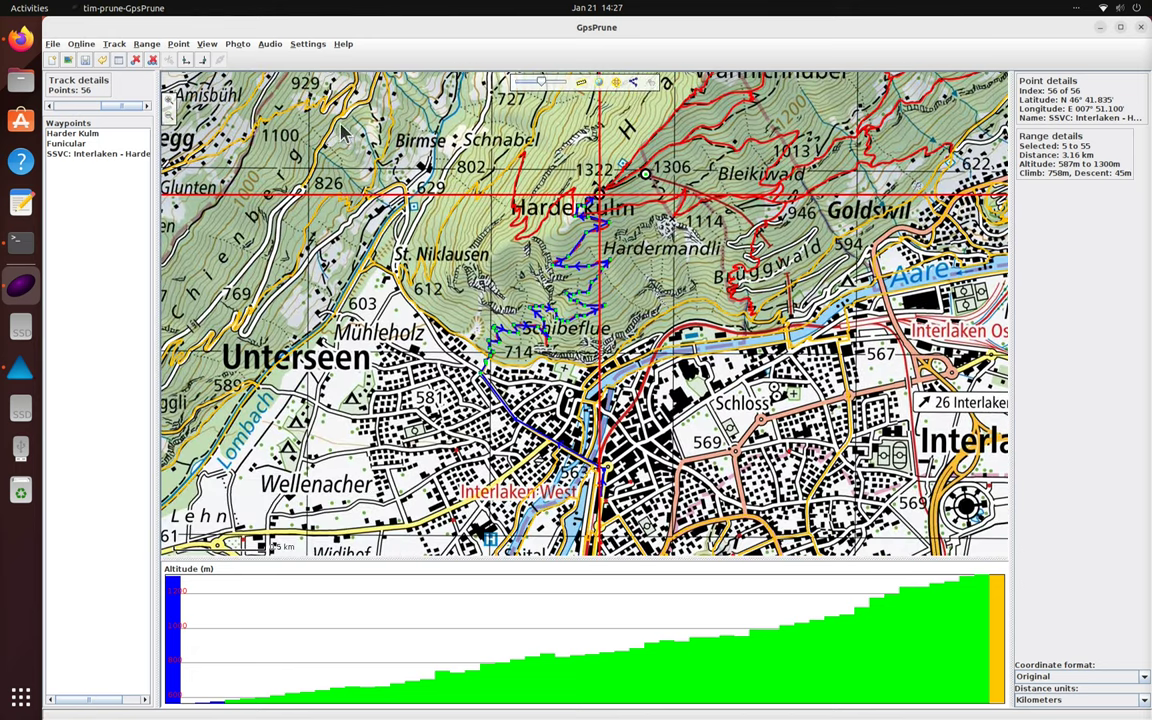
Step: Export the track and waypoints to GPX with the default export settings
{"action": "left_click", "coordinate": [53, 45]}
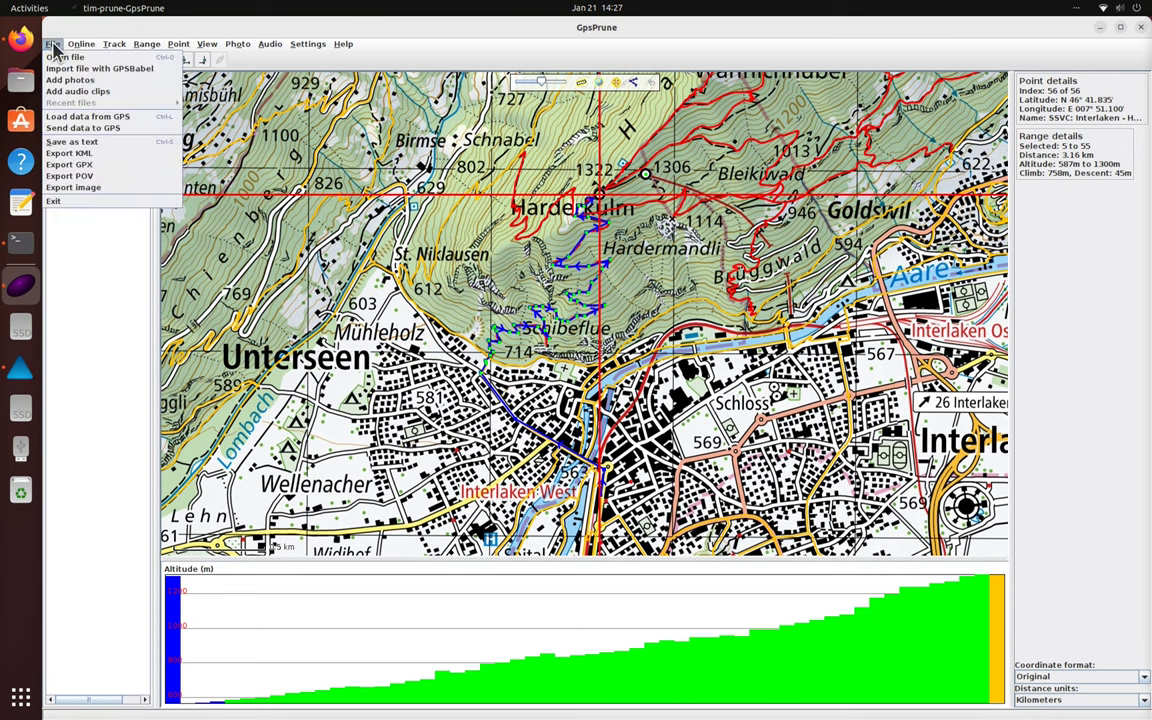
{"action": "left_click", "coordinate": [104, 165]}
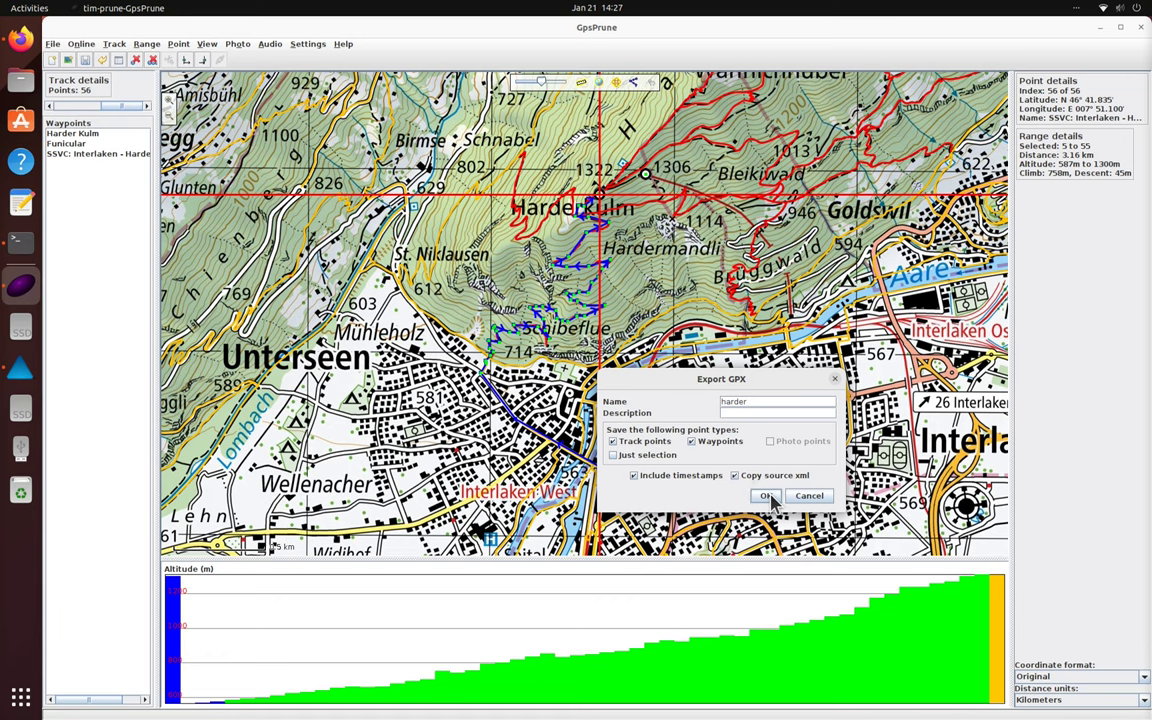
{"action": "left_click", "coordinate": [766, 496]}
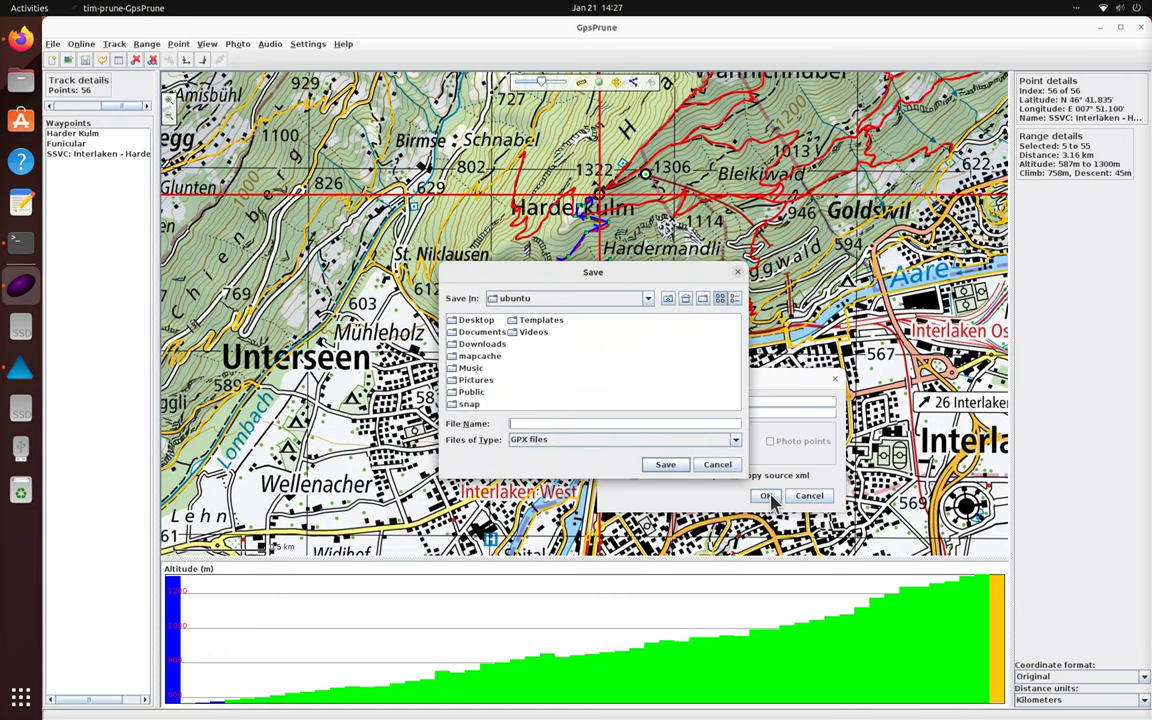
Step: Save the export as harder.gpx in /media/ubuntu/GARMIN/Garmin/GPX, then drop it onto the map to check
{"action": "left_click", "coordinate": [668, 304]}
{"action": "left_click", "coordinate": [668, 304]}
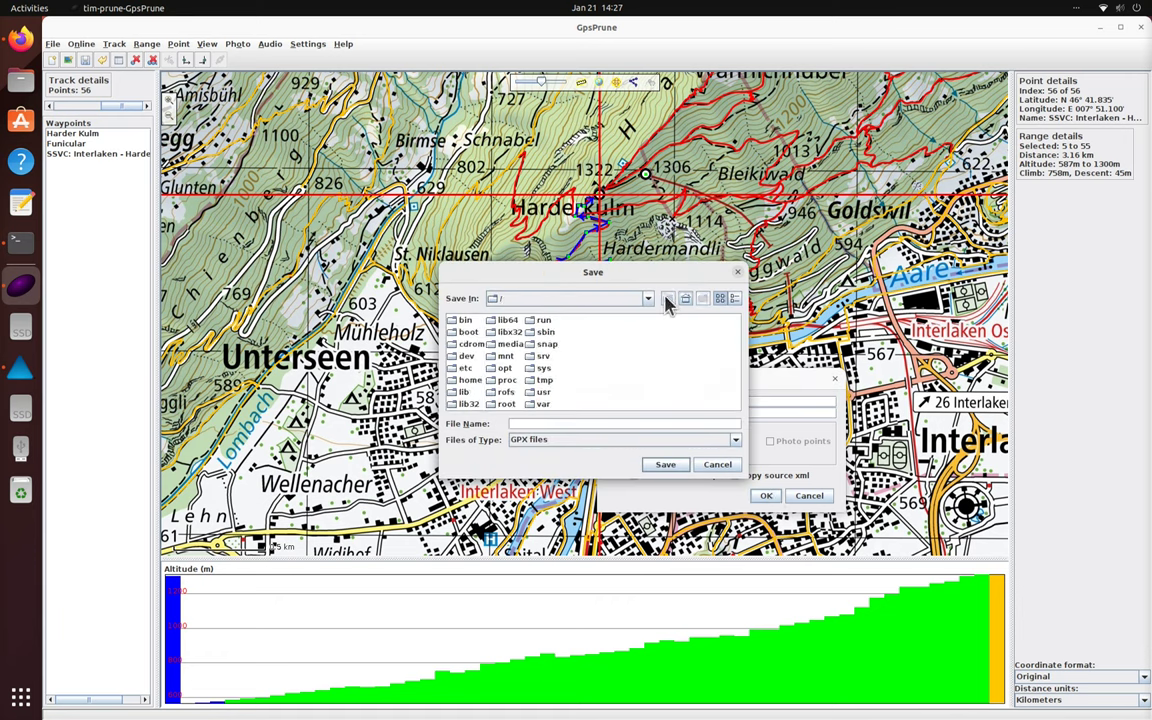
{"action": "double_click", "coordinate": [511, 344]}
{"action": "double_click", "coordinate": [474, 333]}
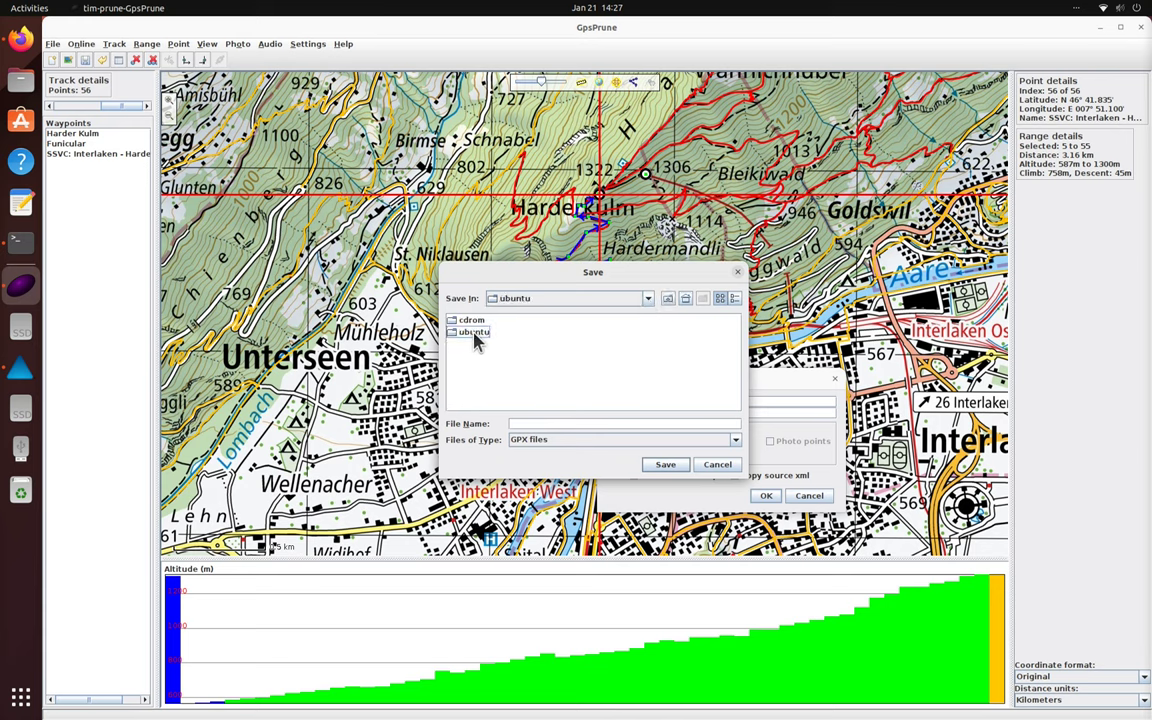
{"action": "double_click", "coordinate": [474, 333]}
{"action": "double_click", "coordinate": [472, 321]}
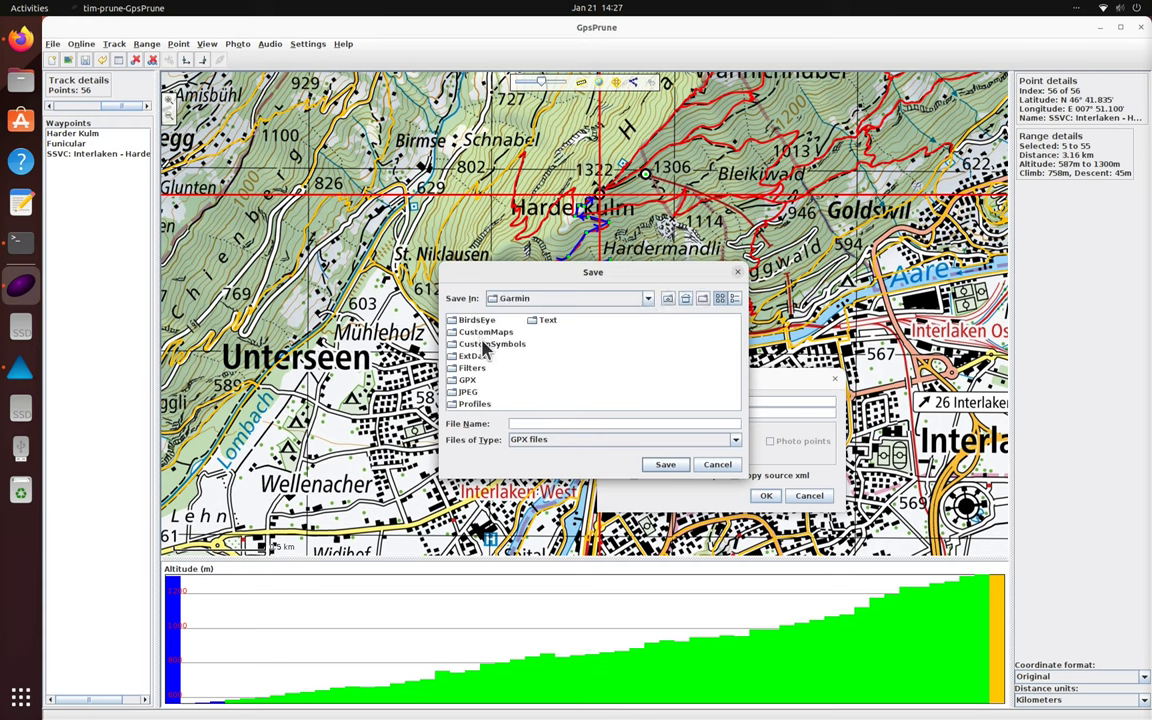
{"action": "double_click", "coordinate": [467, 380]}
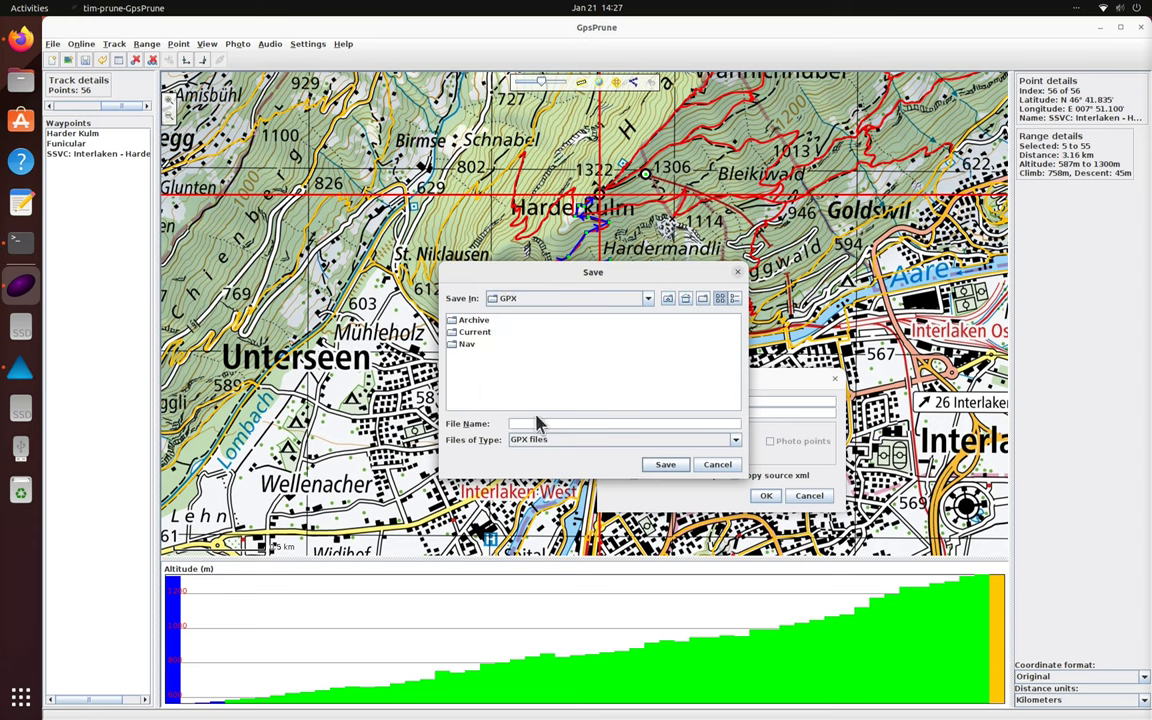
{"action": "type", "text": "harder"}
{"action": "key", "text": "Return"}
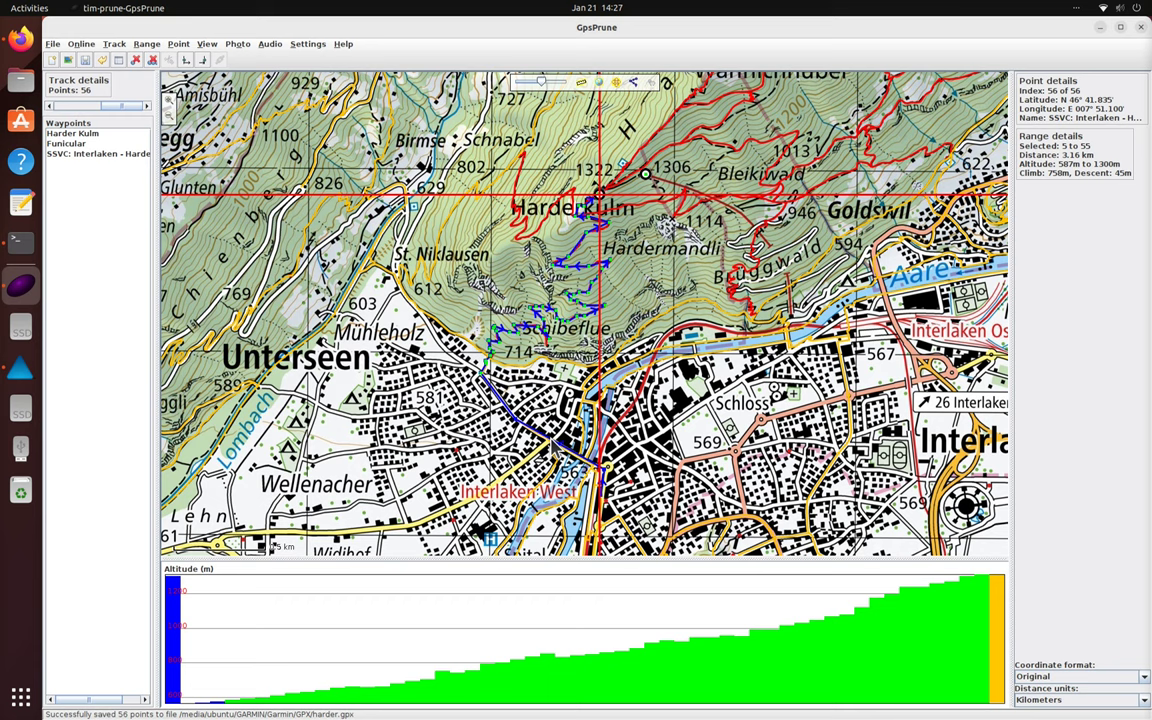
{"action": "left_click", "coordinate": [22, 372]}
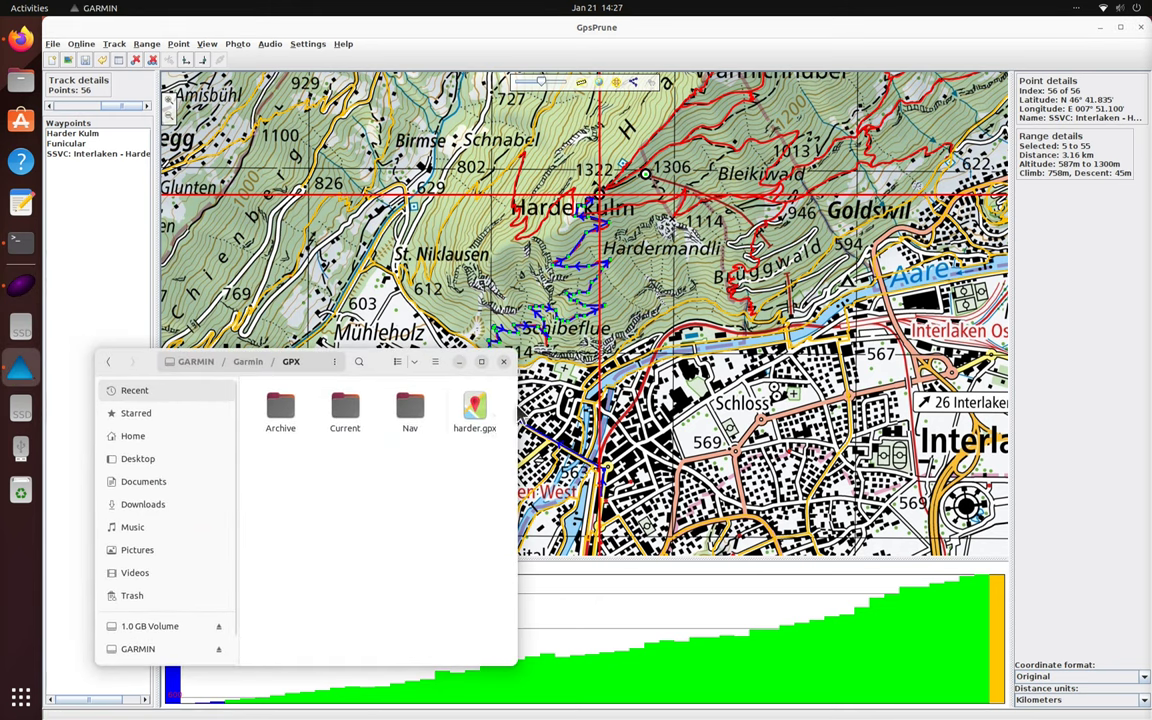
{"action": "left_click_drag", "start_coordinate": [481, 427], "coordinate": [600, 305]}
Step: Zoom out and pan so the whole track shows with Interlaken and the lake
{"action": "scroll", "coordinate": [659, 336], "scroll_direction": "down", "scroll_amount": 2}
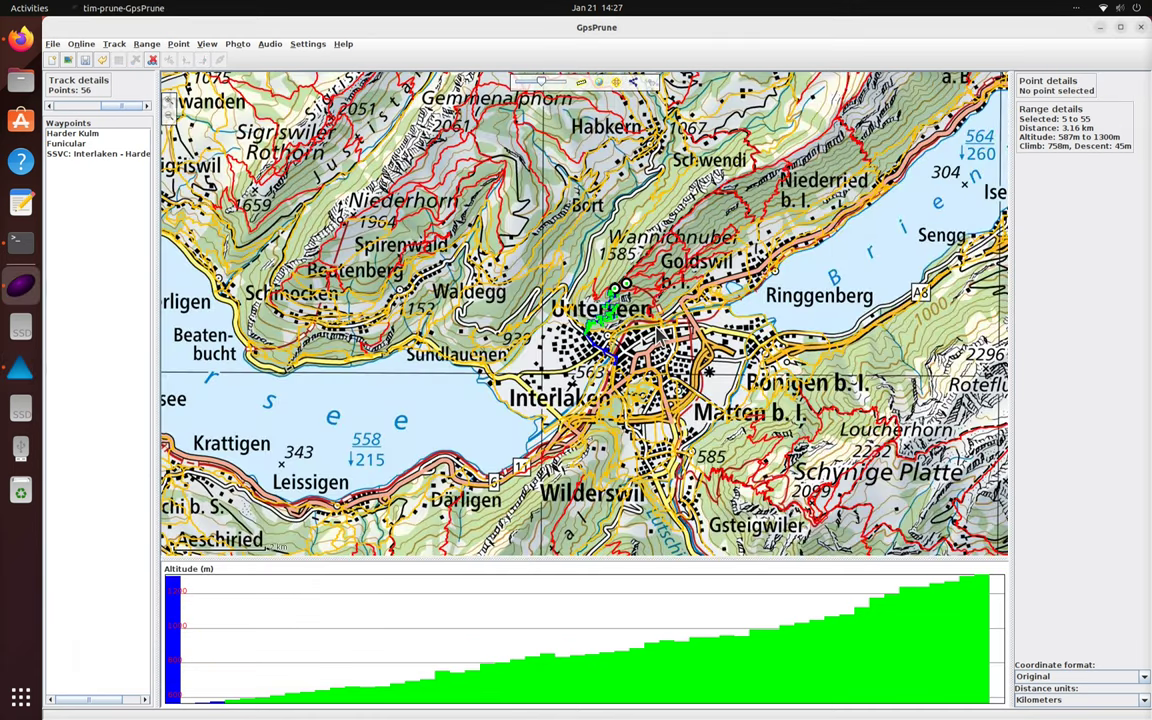
{"action": "left_click_drag", "start_coordinate": [787, 268], "coordinate": [678, 400]}
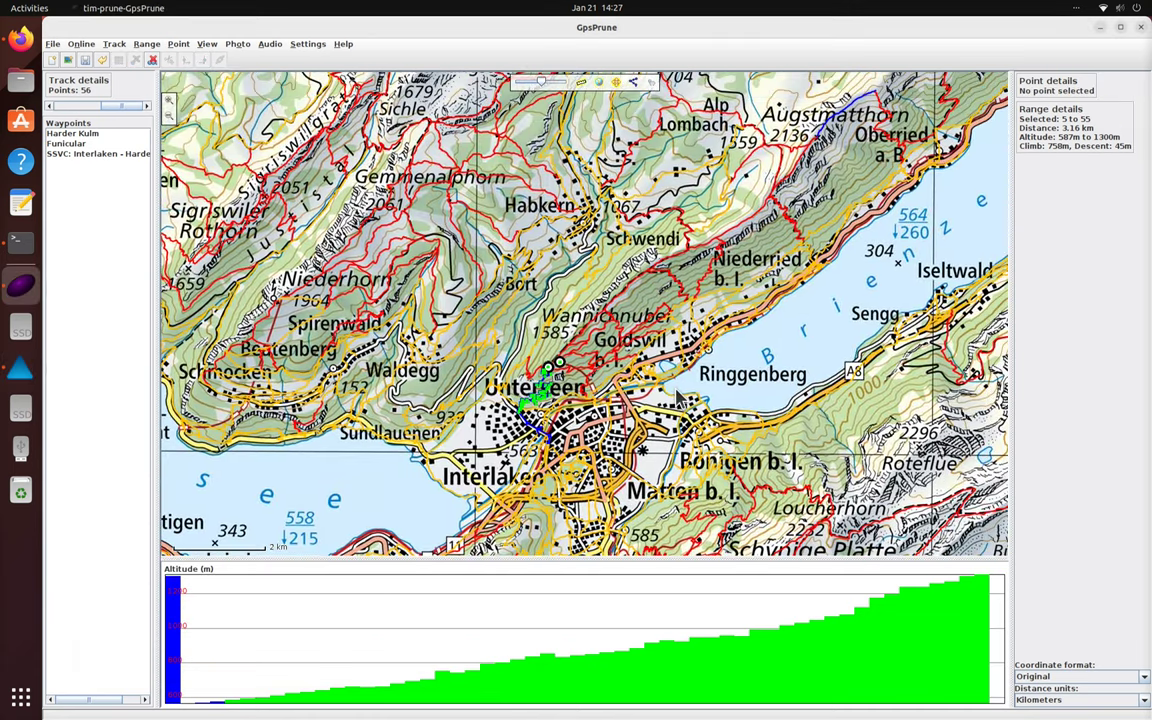